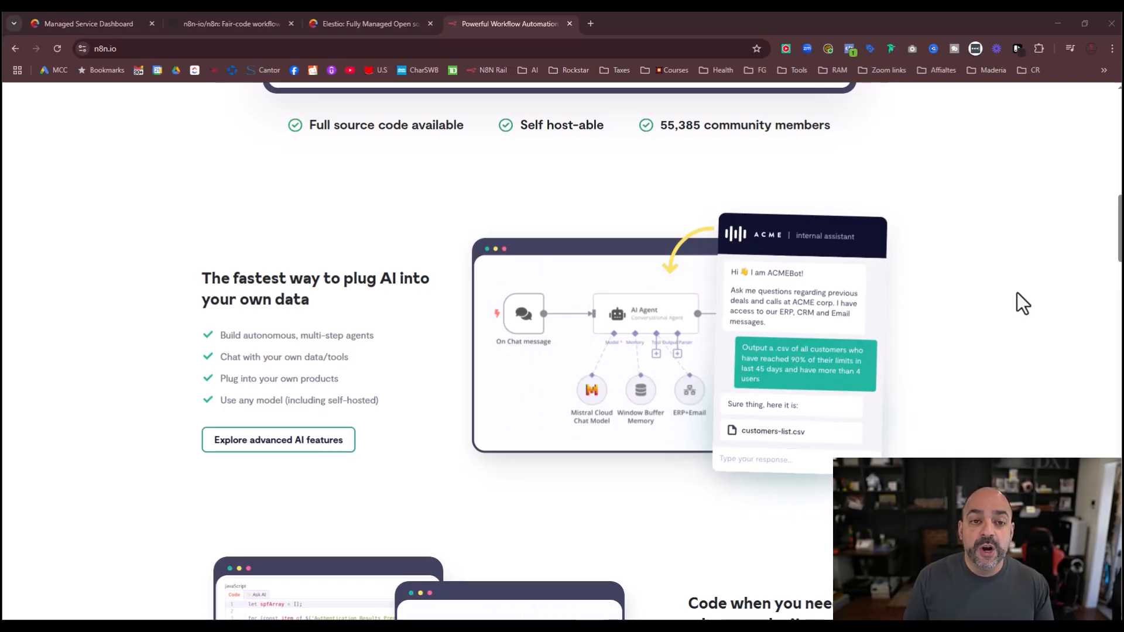
Log in to the Elestio dashboard and review the account's payment options and credit loading page
left_click(351, 23)
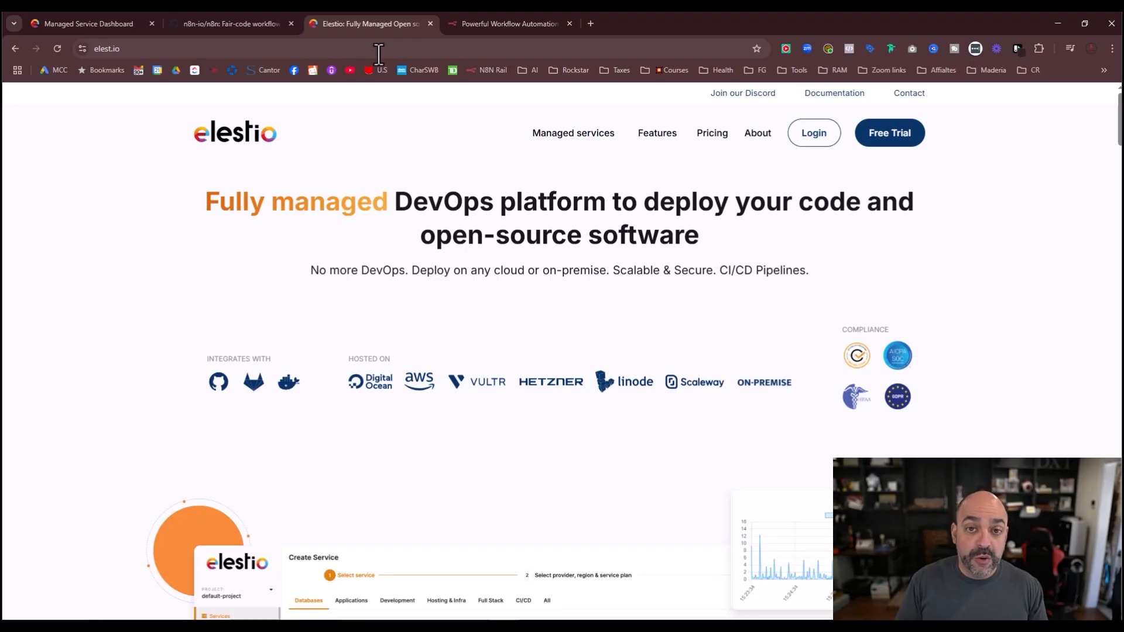
left_click(813, 139)
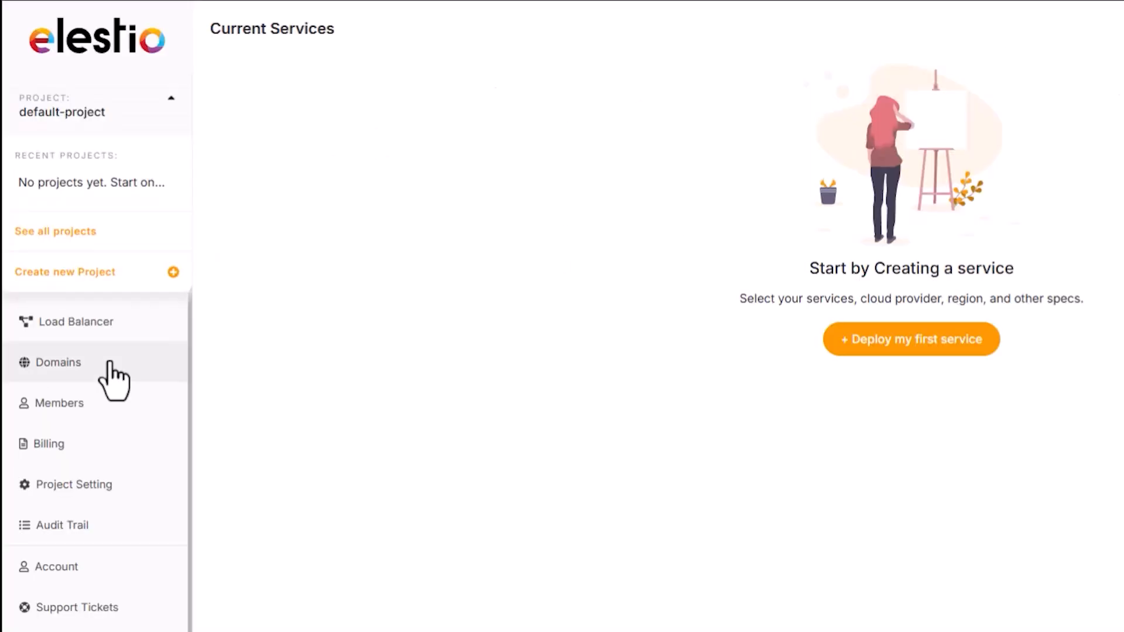
left_click(54, 576)
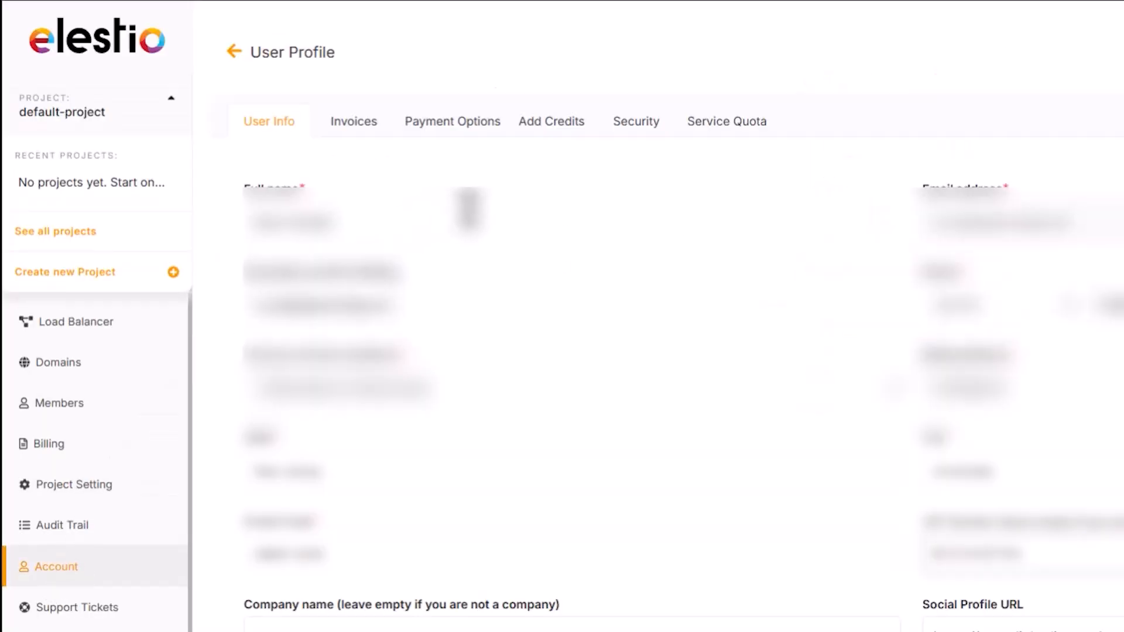
left_click(452, 126)
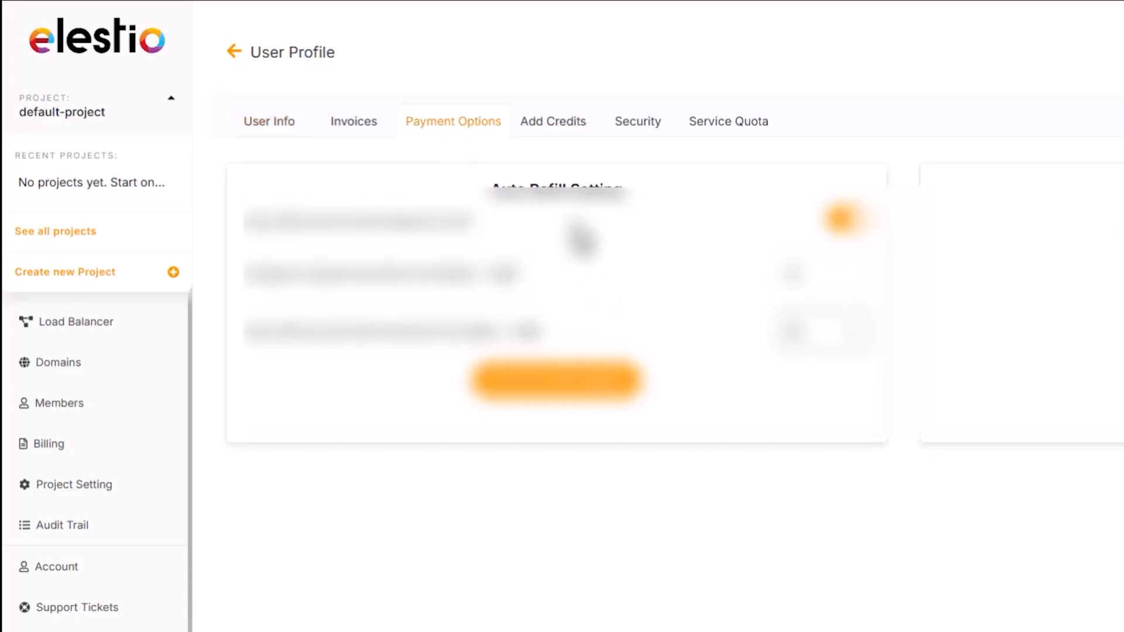
left_click(554, 130)
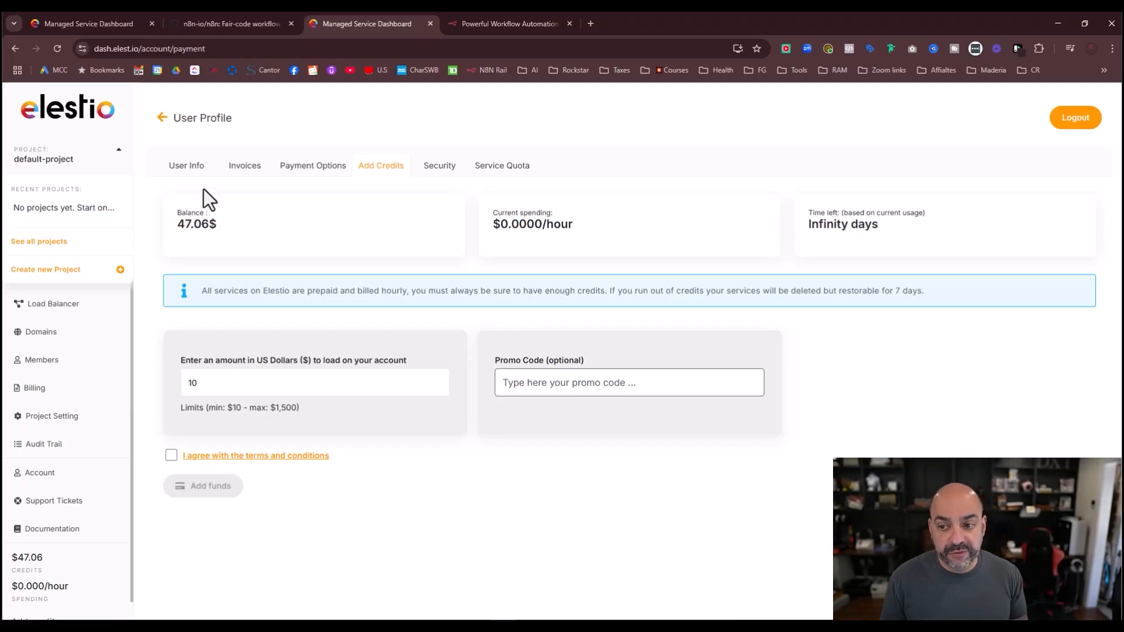
Start creating a service in the default project, search the catalogue for n8n and select N8N
left_click(46, 155)
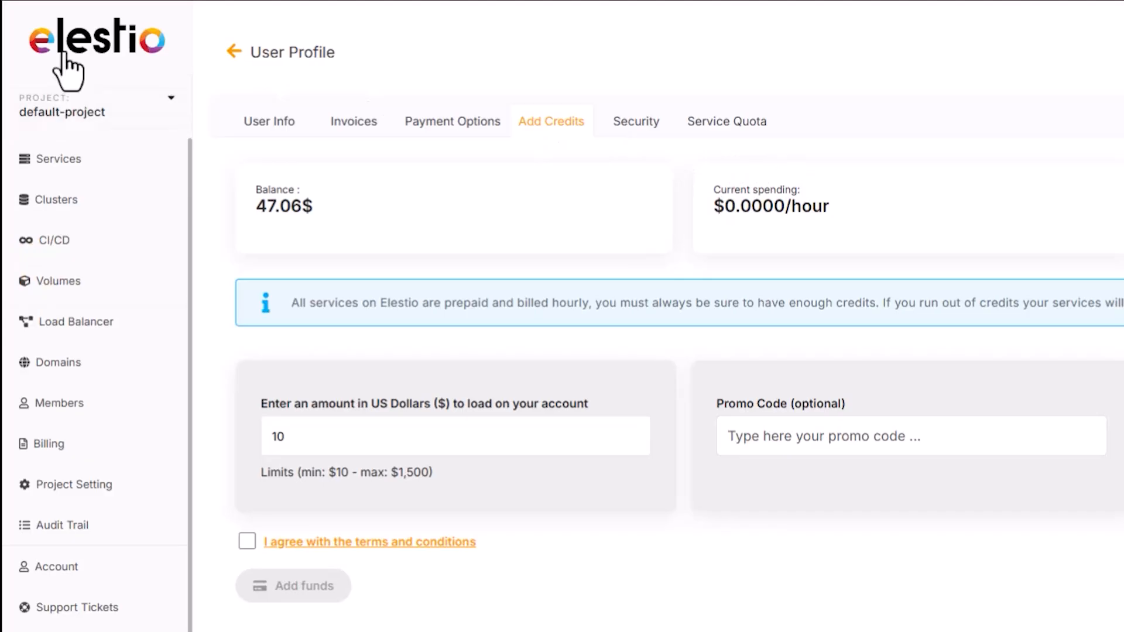
left_click(43, 119)
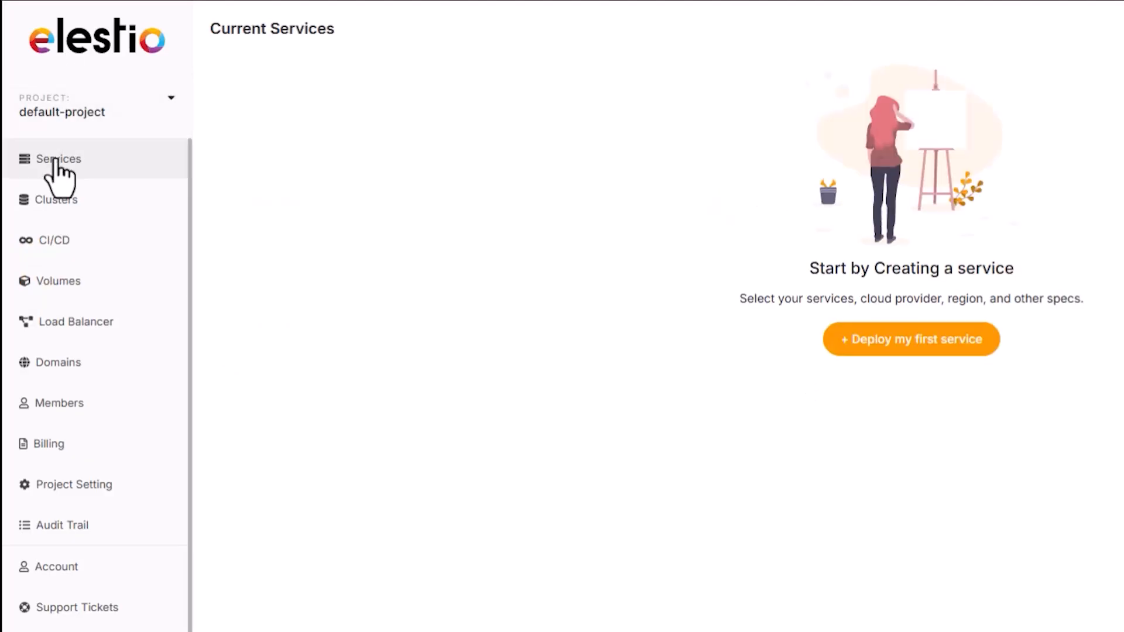
left_click(50, 196)
left_click(52, 164)
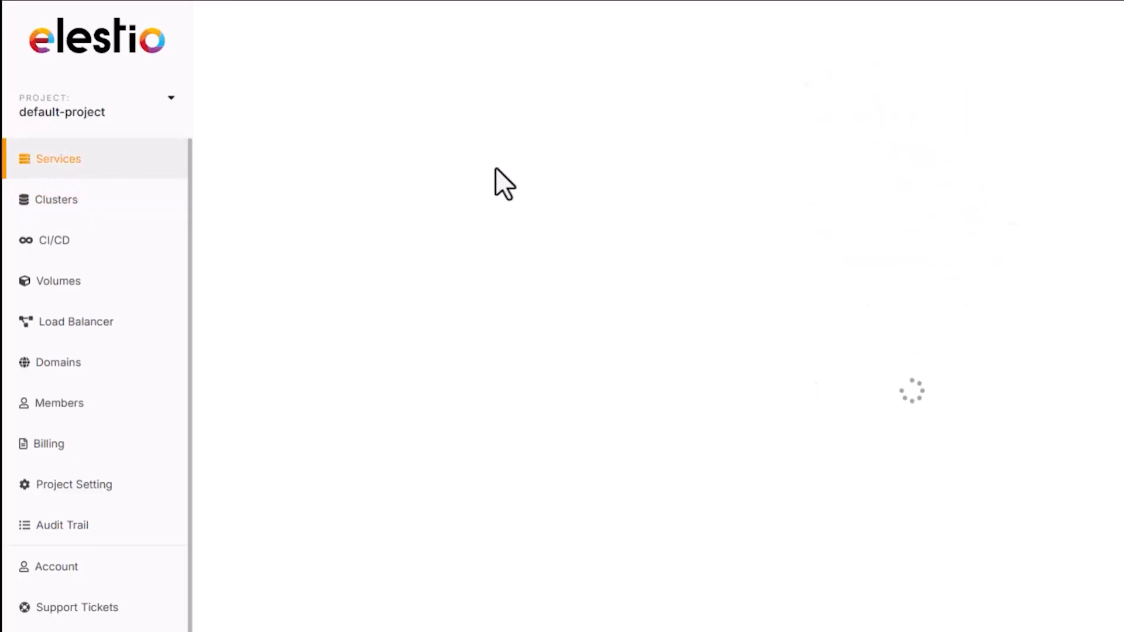
left_click(369, 211)
type("n8n")
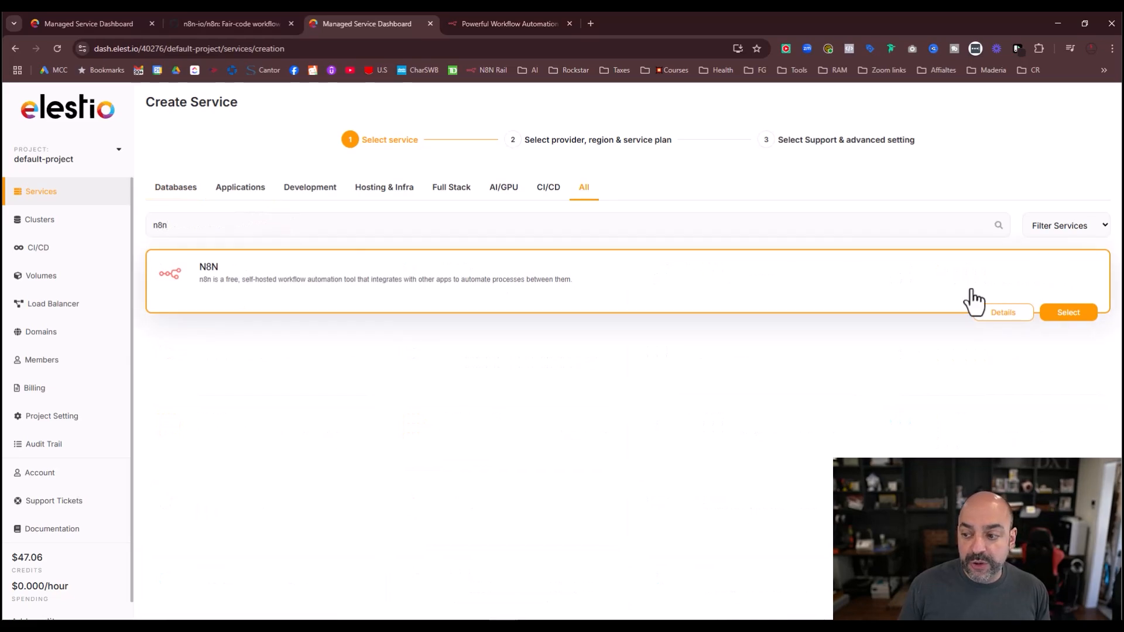
left_click(1067, 312)
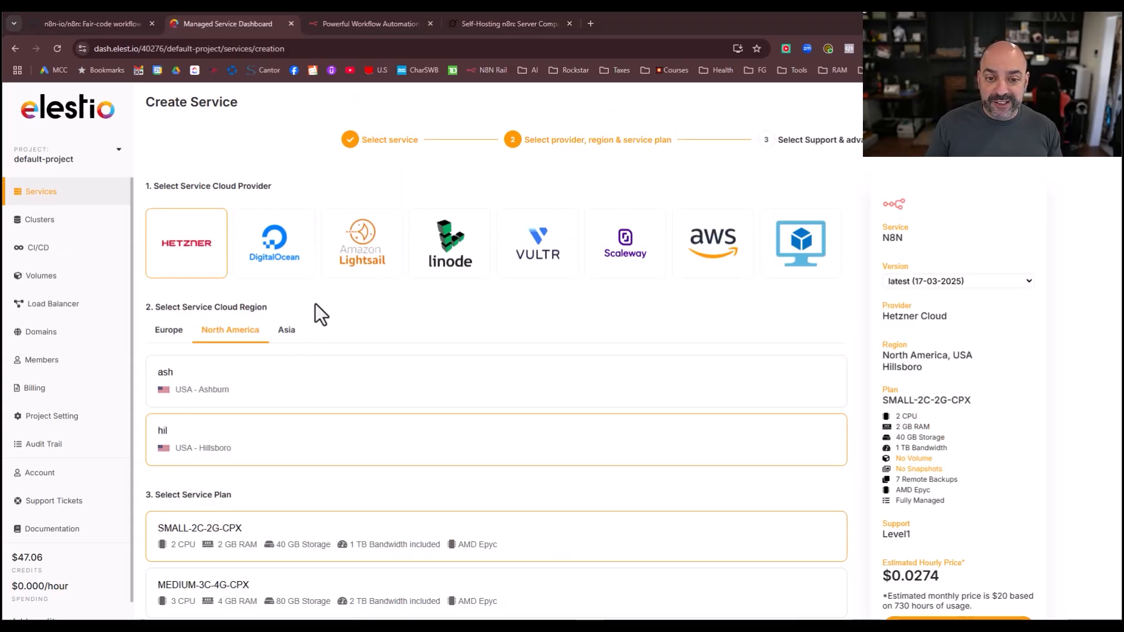
Choose the MEDIUM-3C-4G-CPX service plan and continue to the support and advanced settings
scroll(414, 308, "down", 1)
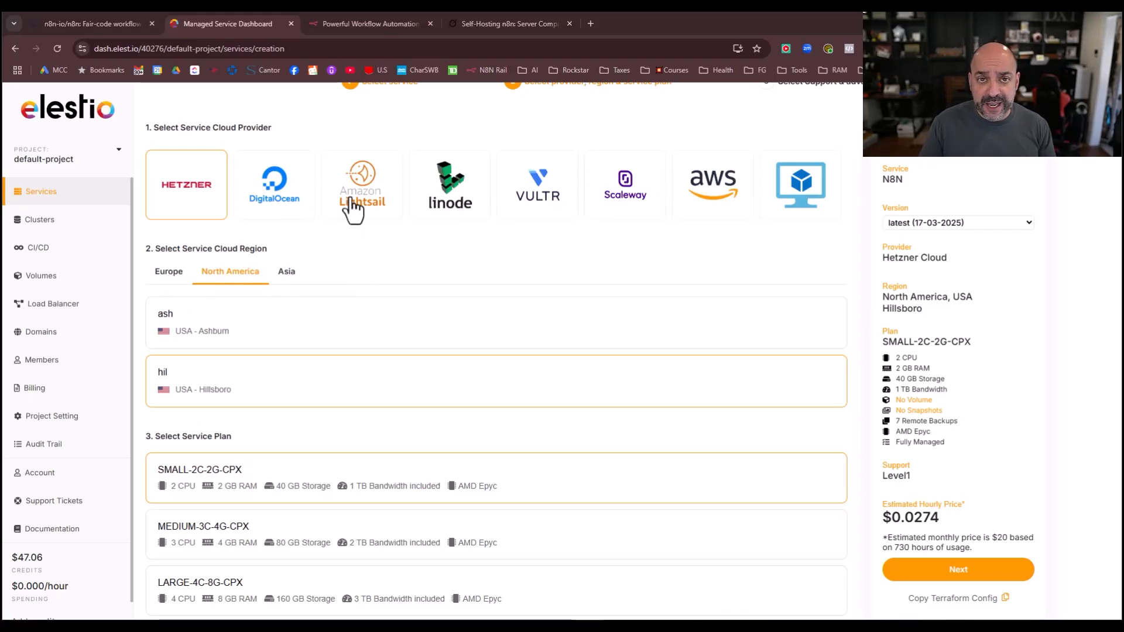
scroll(360, 211, "down", 4)
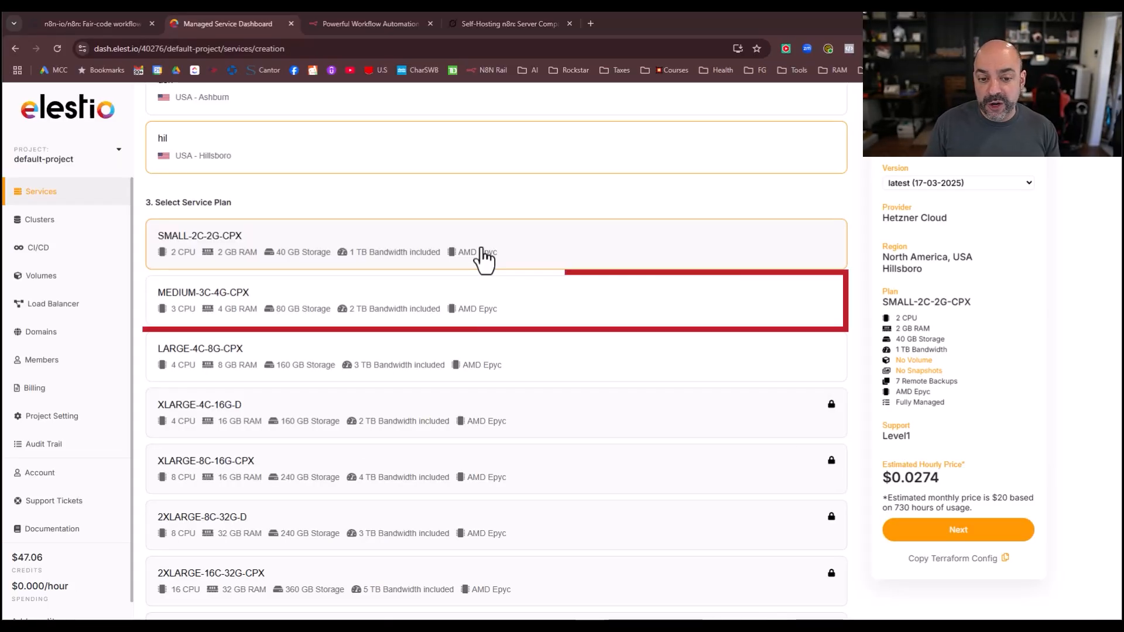
left_click(608, 304)
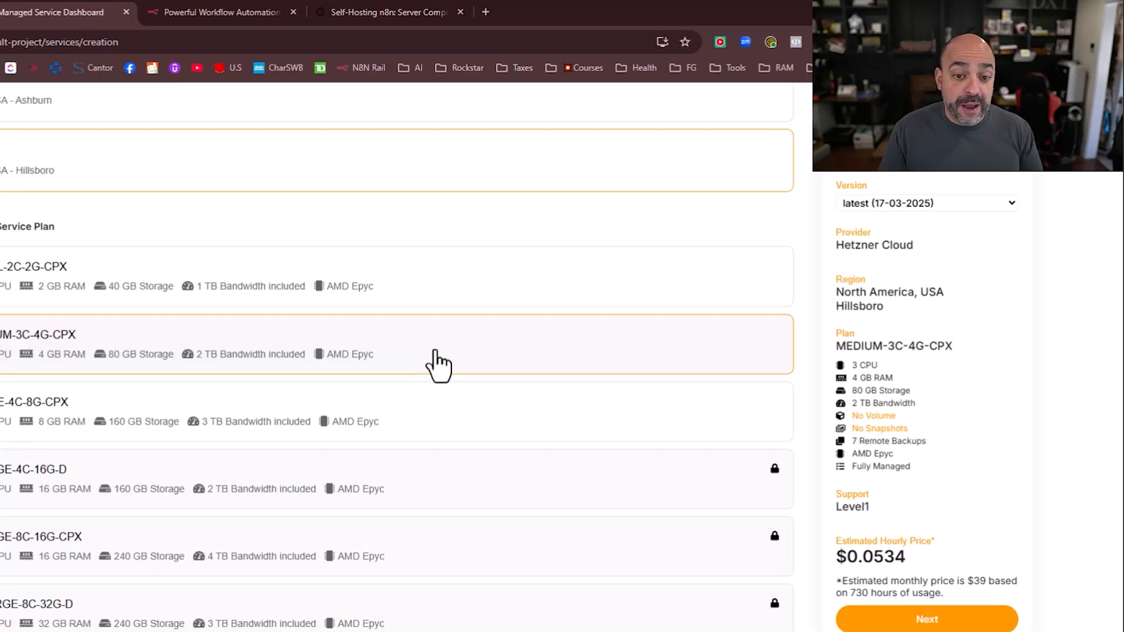
left_click(439, 293)
left_click(400, 350)
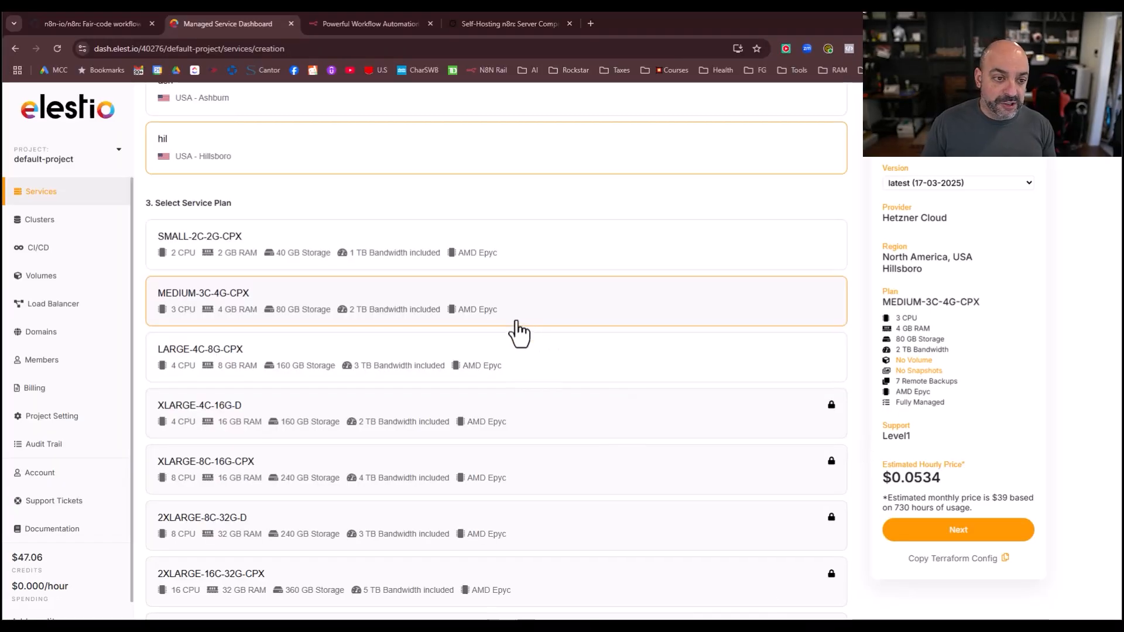
scroll(519, 333, "up", 5)
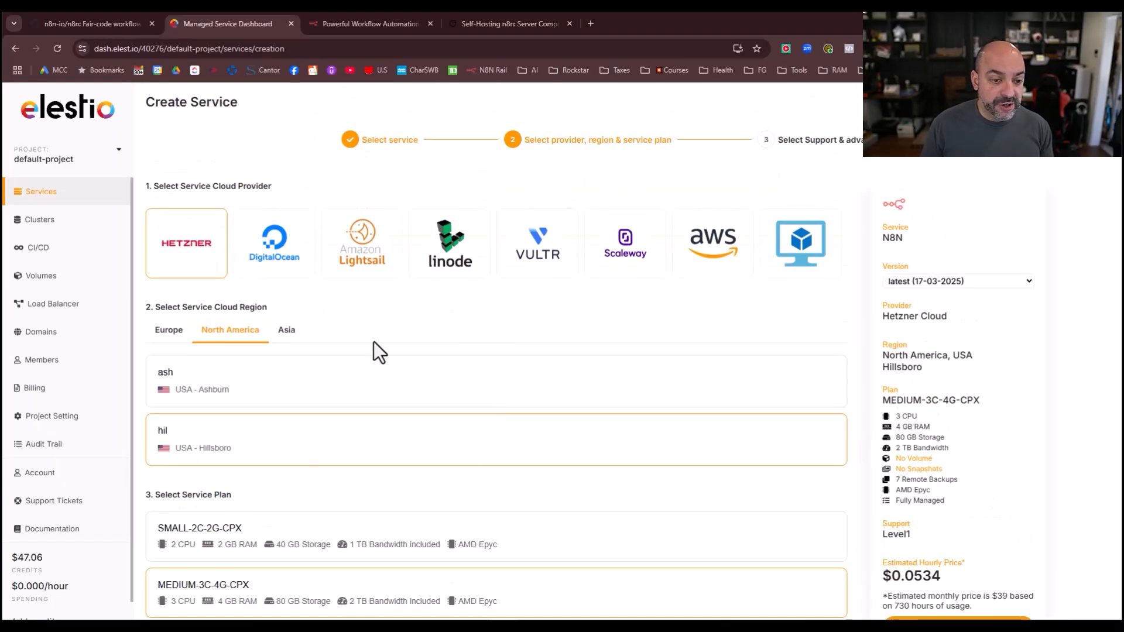
scroll(312, 330, "down", 2)
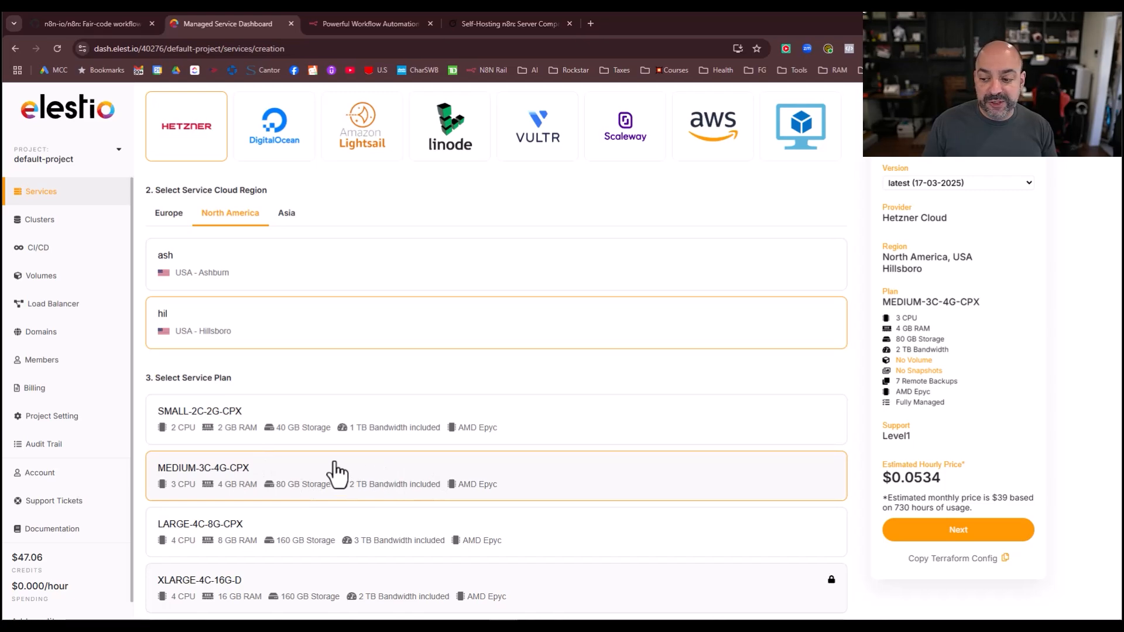
left_click(958, 530)
Name the service n8n-automatedmarketer
scroll(1003, 546, "down", 3)
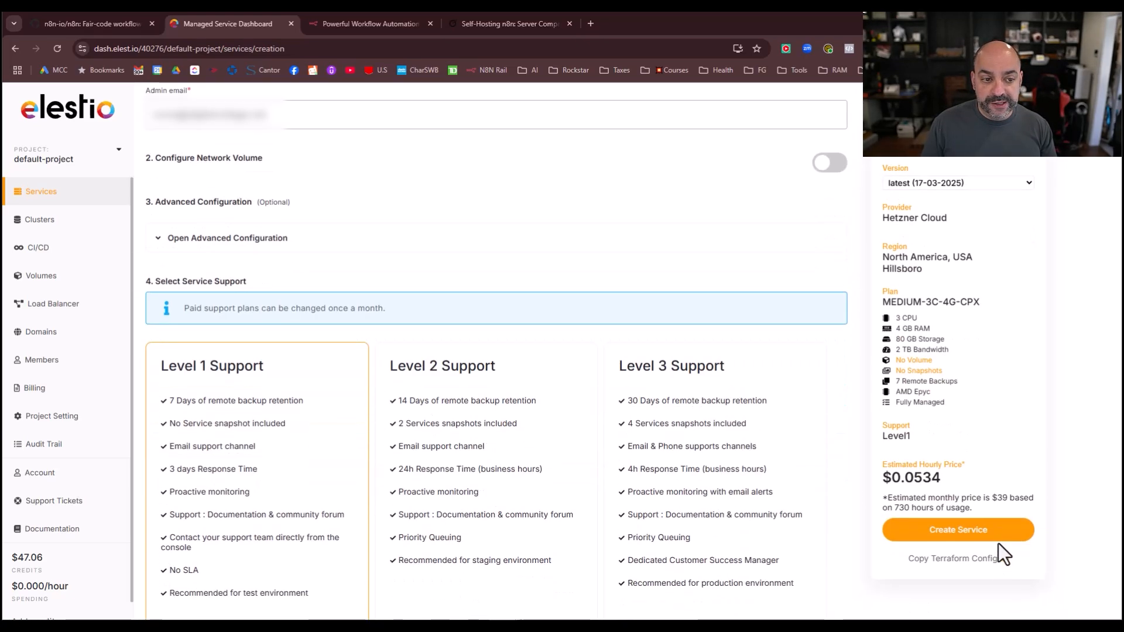
scroll(757, 422, "up", 4)
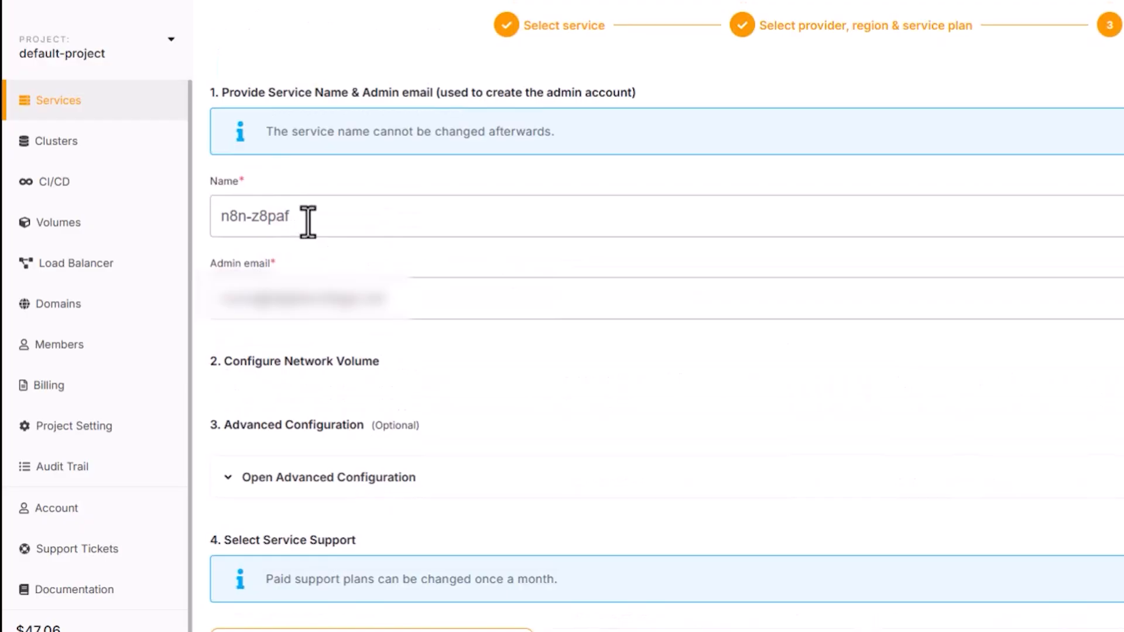
left_click_drag(308, 221, 213, 220)
left_click_drag(404, 213, 251, 214)
type("au")
type("tomate")
key("BackSpace")
type("atedmarketer")
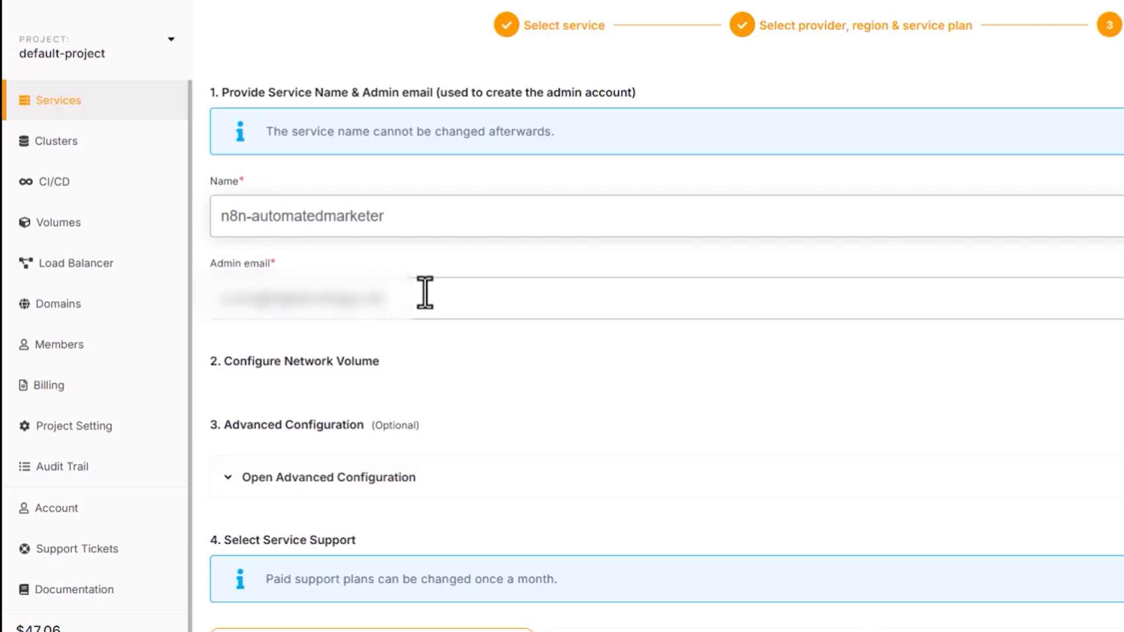
Keep Level 1 Support for the service and create it
scroll(644, 359, "down", 3)
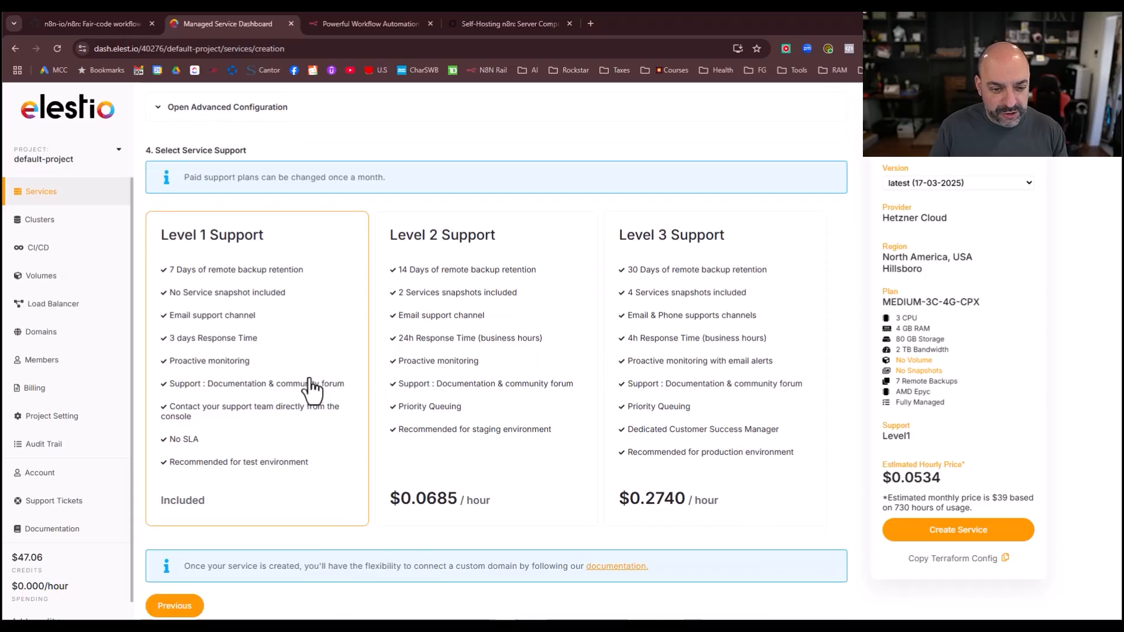
scroll(311, 390, "down", 1)
left_click(956, 532)
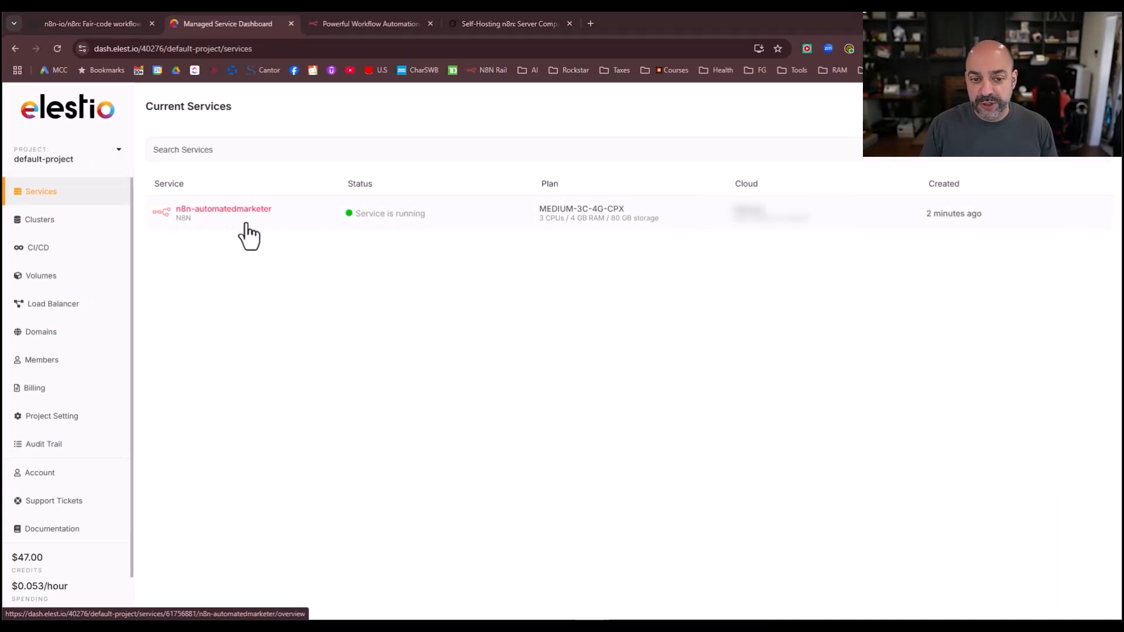
Open the overview of the n8n-automatedmarketer service and copy its CNAME address from the network details
left_click(274, 226)
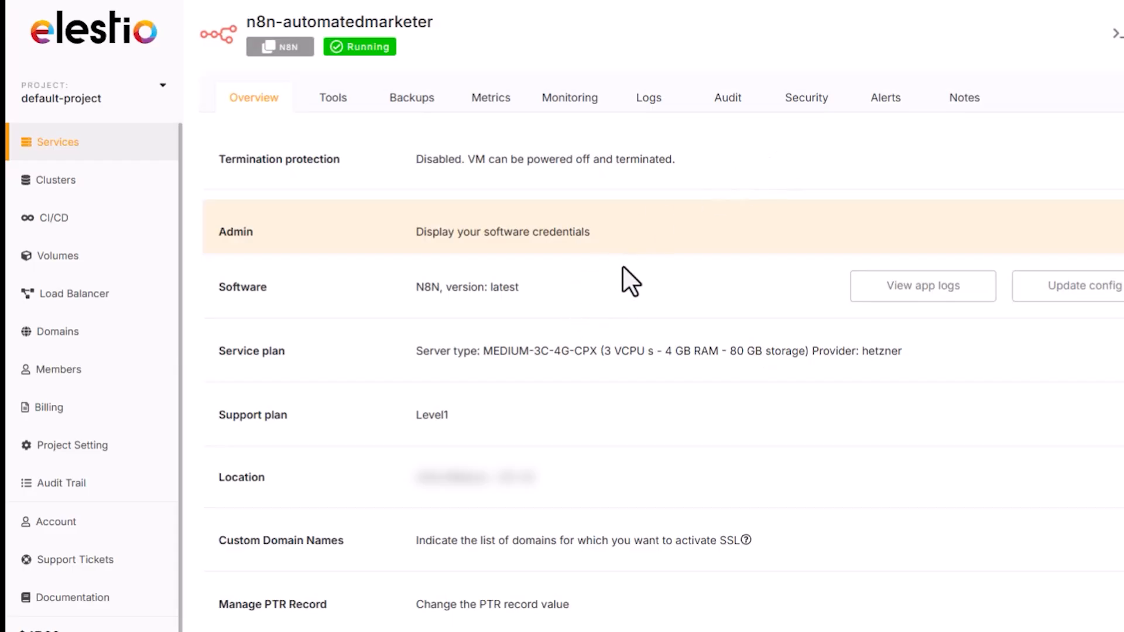
scroll(624, 265, "down", 2)
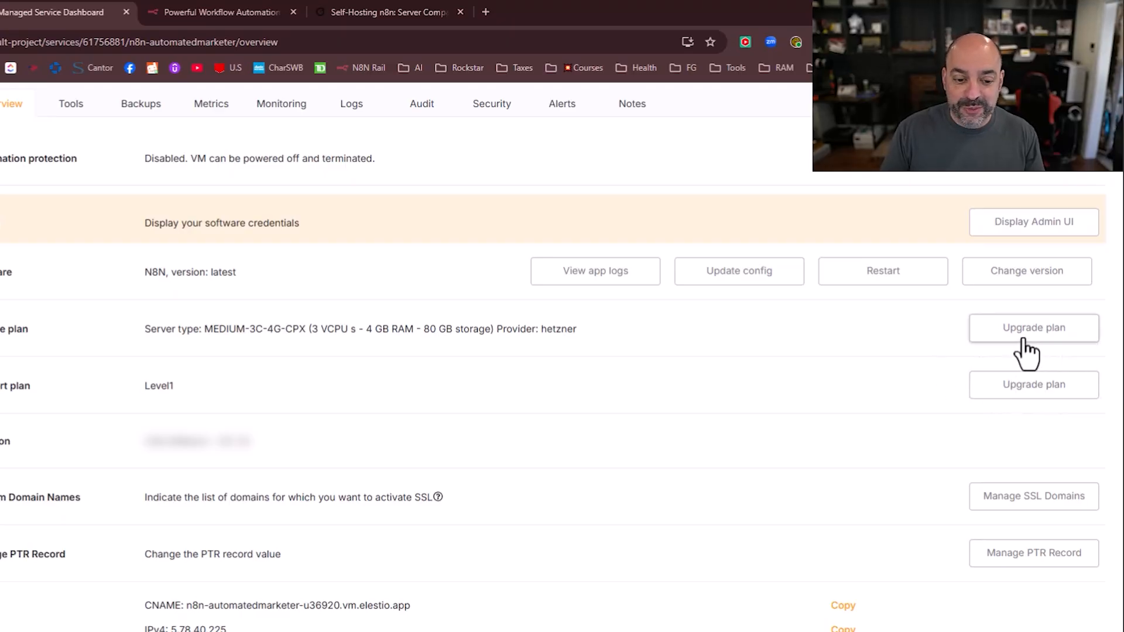
scroll(586, 410, "down", 2)
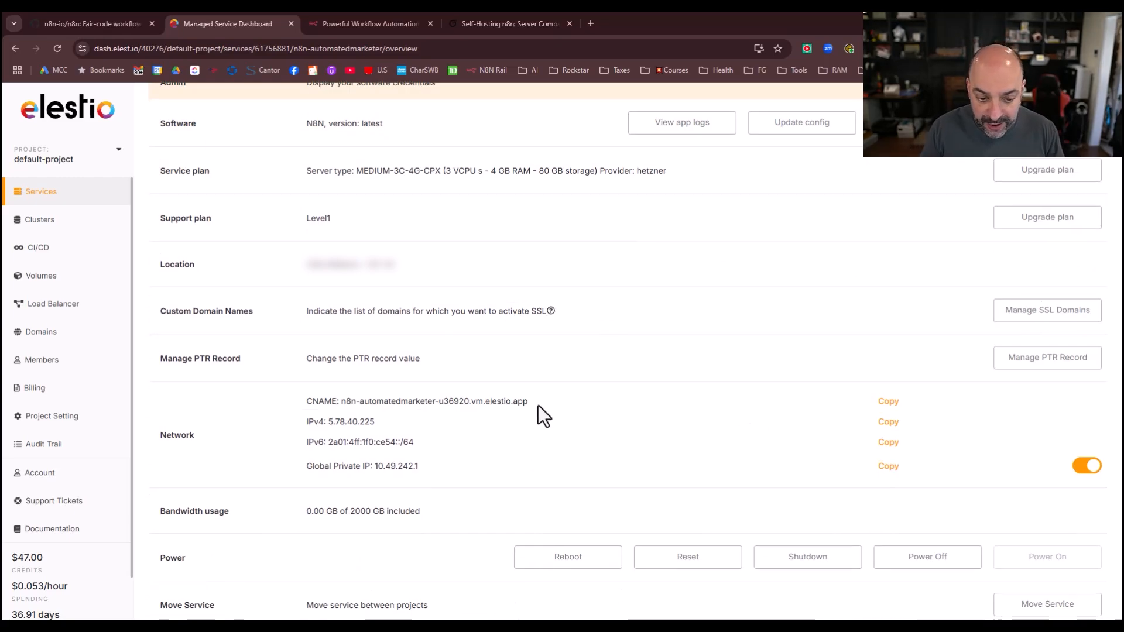
left_click_drag(531, 403, 342, 402)
right_click(381, 402)
left_click(434, 412)
Open the copied service address in a new browser tab
left_click(591, 24)
right_click(440, 48)
left_click(485, 146)
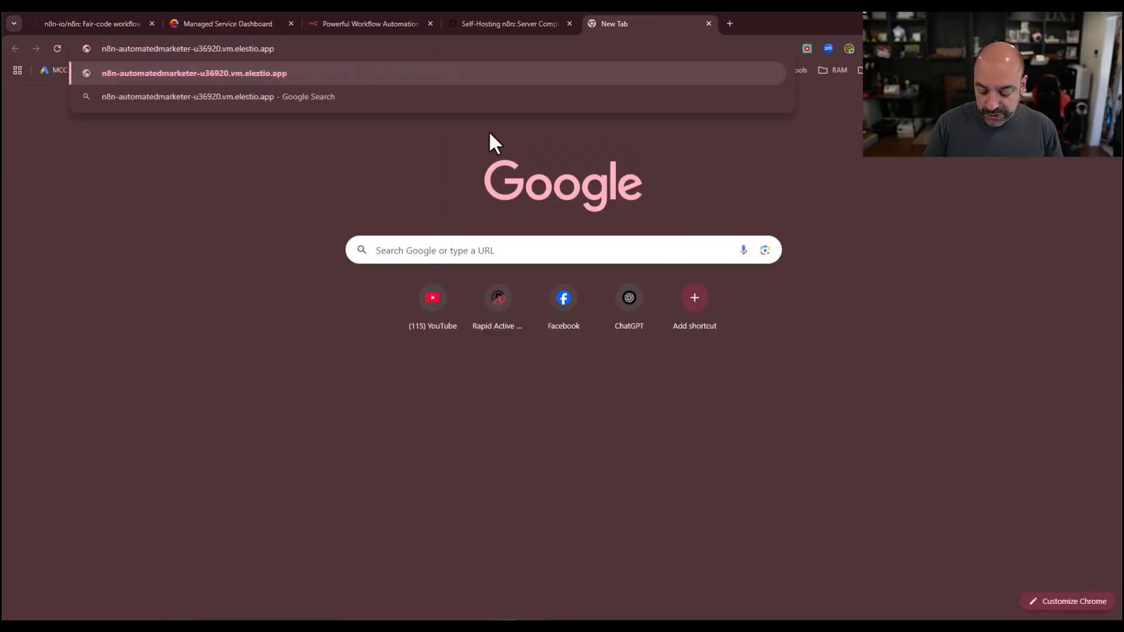
key("Return")
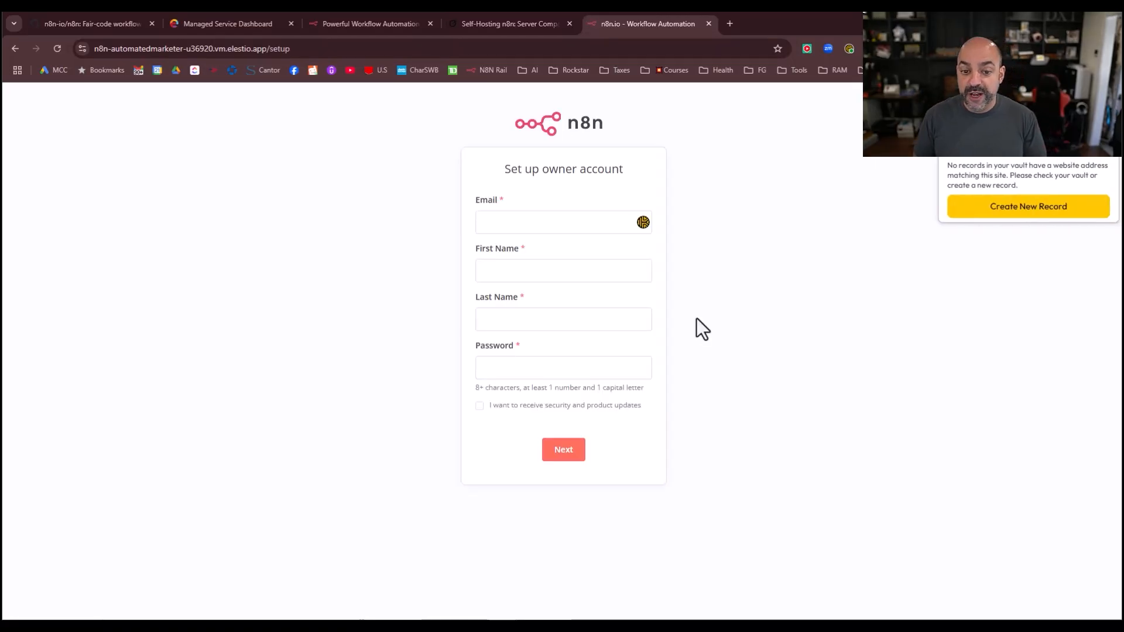
Set up the n8n owner account with the email, first name, last name and password, and dismiss the browser's password-saving prompt
left_click(806, 244)
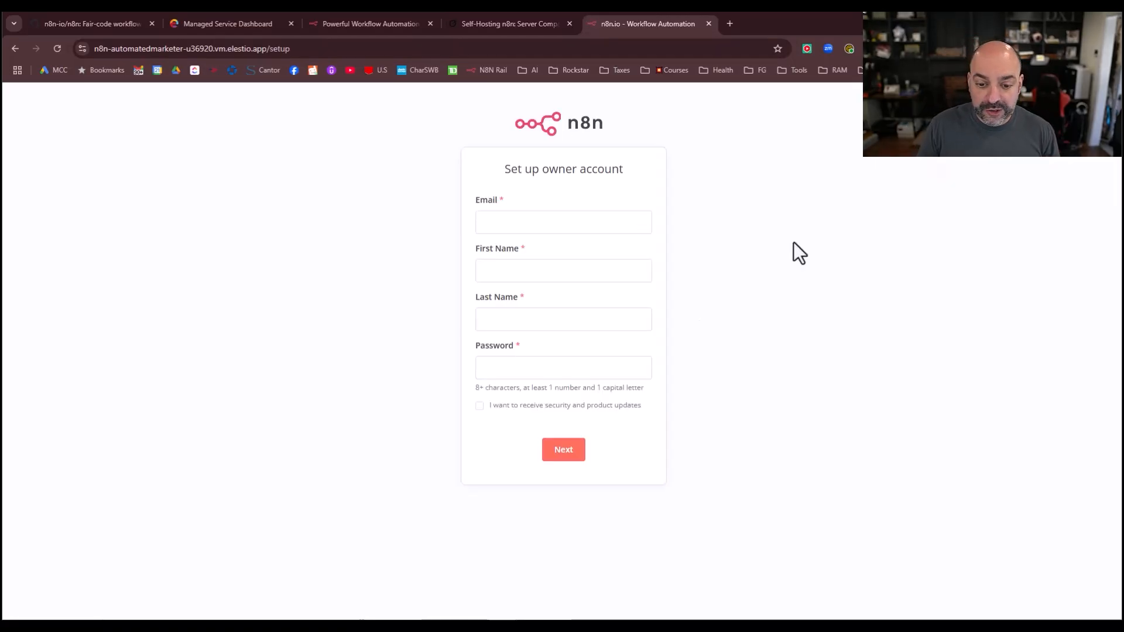
left_click(556, 225)
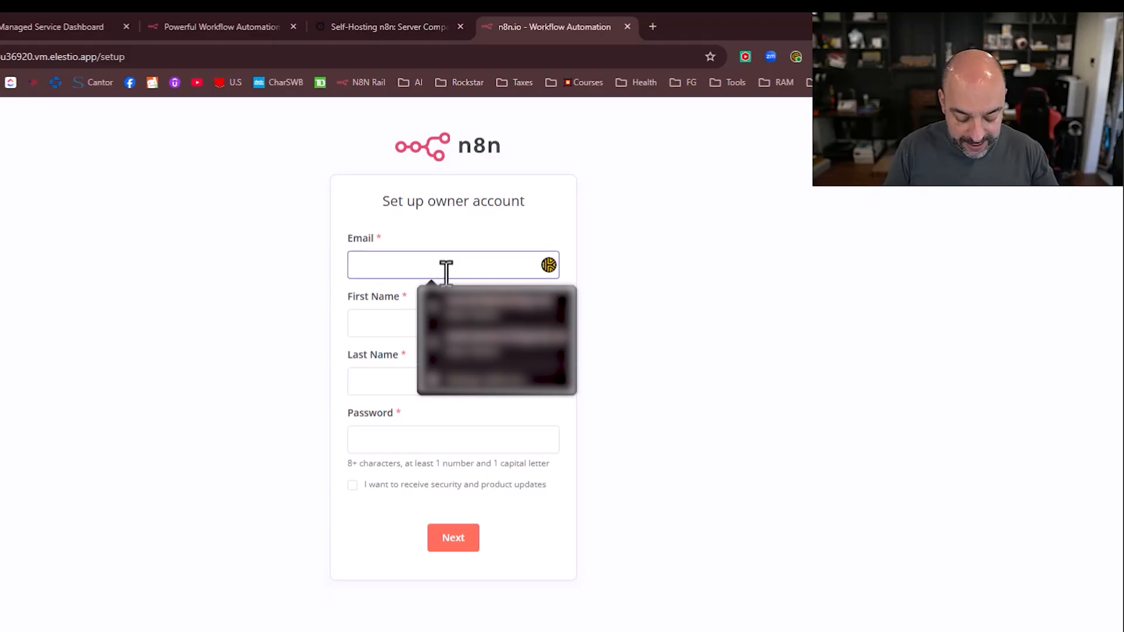
type("*****")
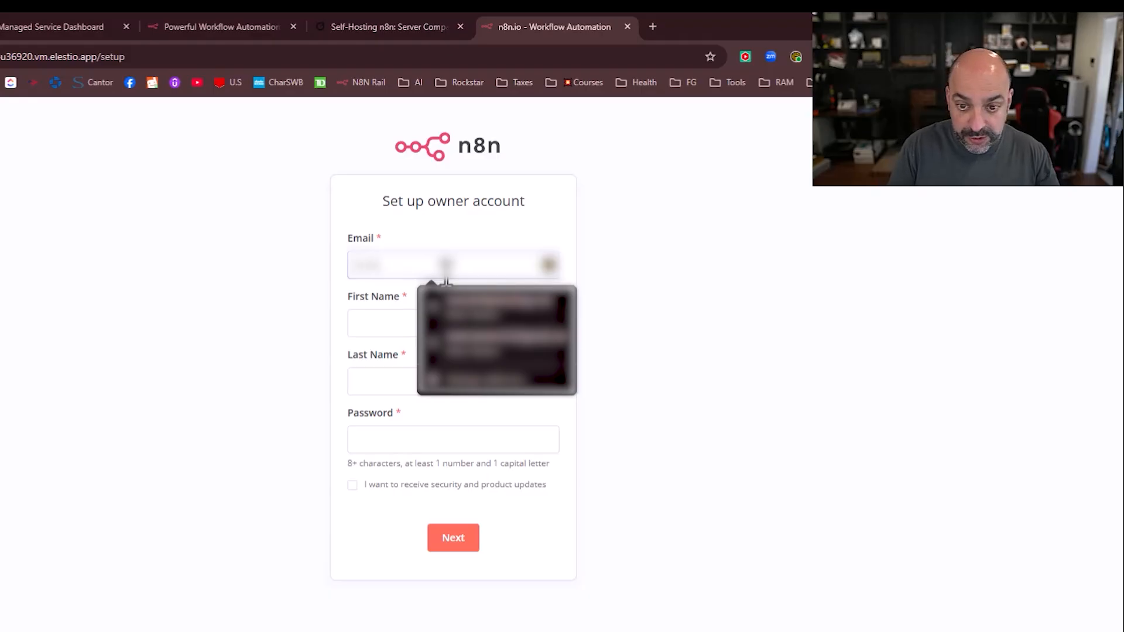
type("*************************")
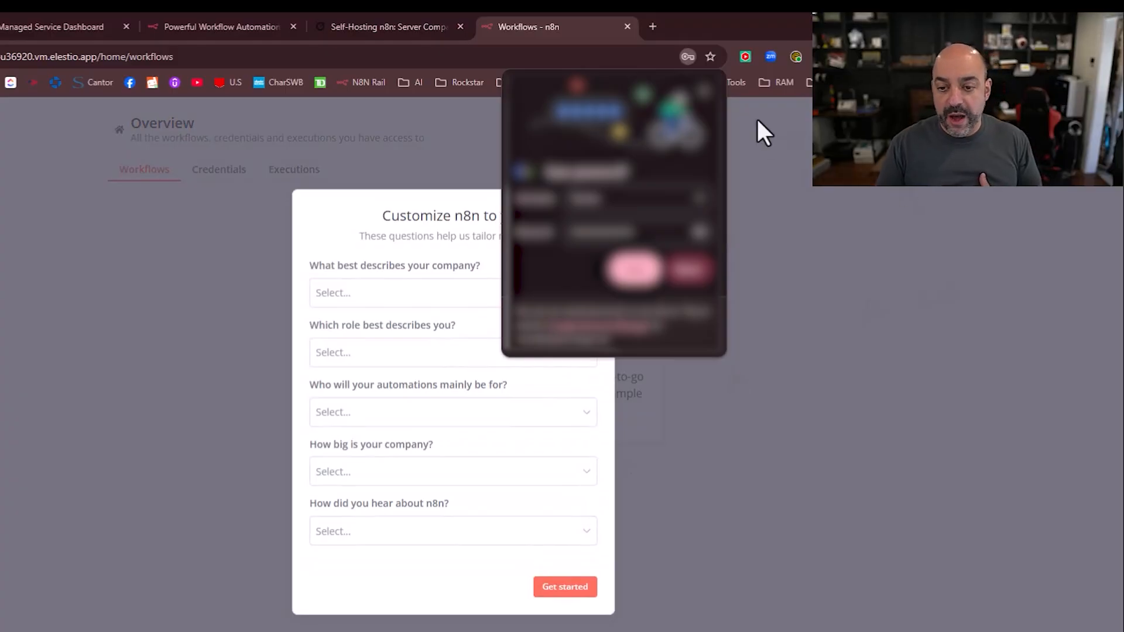
left_click(710, 85)
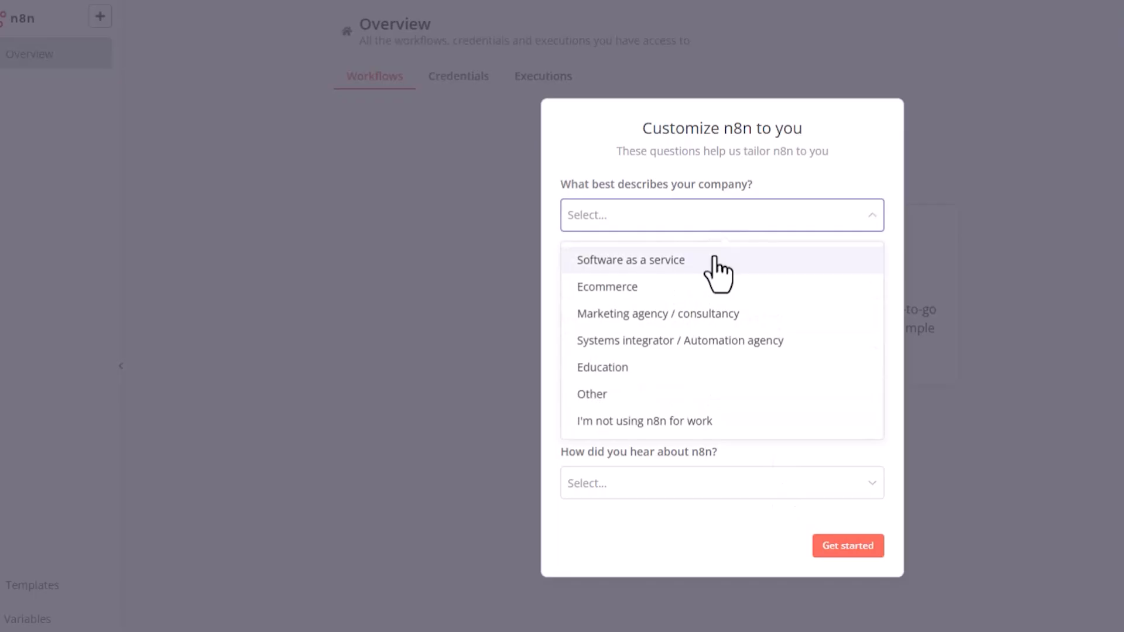
Answer the customization survey with Other, Marketing, Business Owner, Myself, Less than 20 people and YouTube, and submit it
left_click(684, 393)
left_click(707, 246)
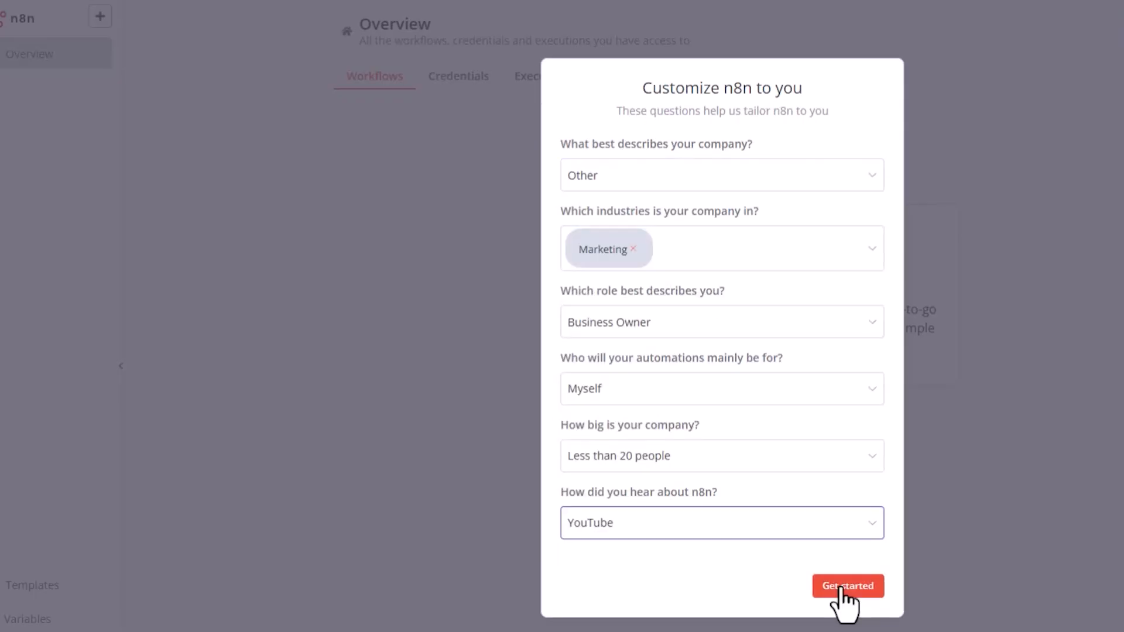
left_click(843, 586)
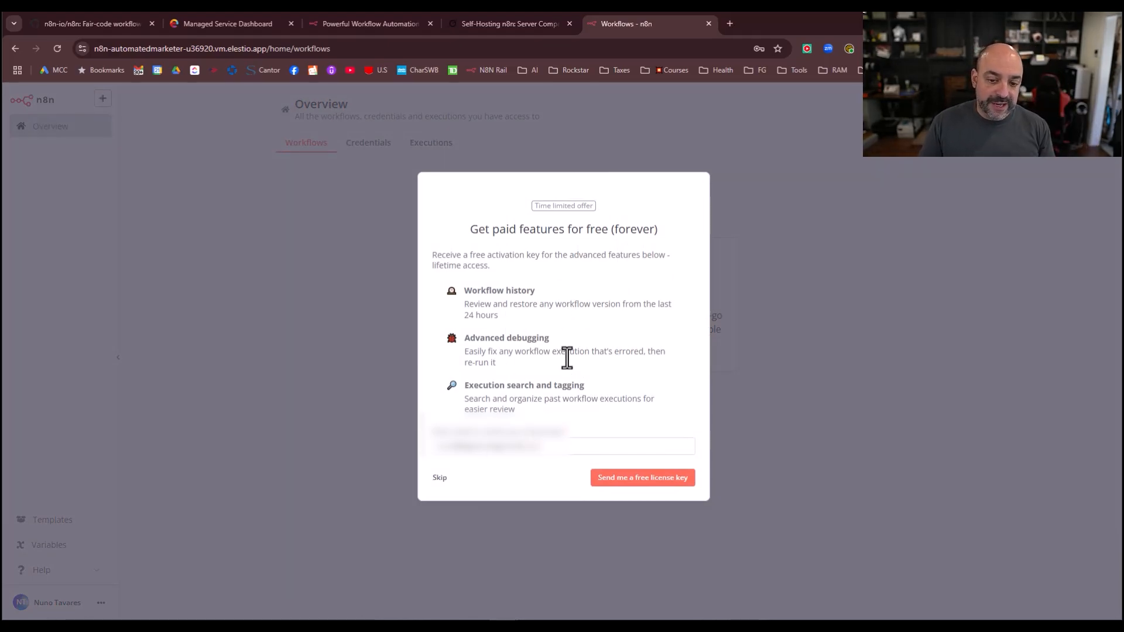
Look over the free license offer for paid features, and open the Usage and plan page in the n8n settings
left_click_drag(499, 316, 465, 310)
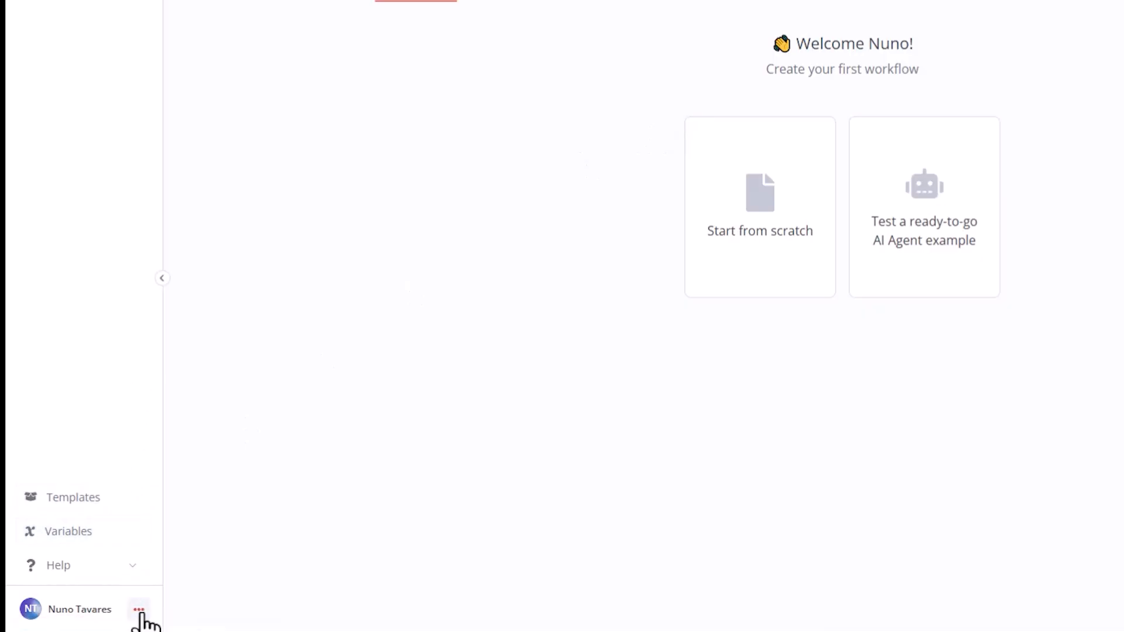
left_click(139, 610)
left_click(168, 548)
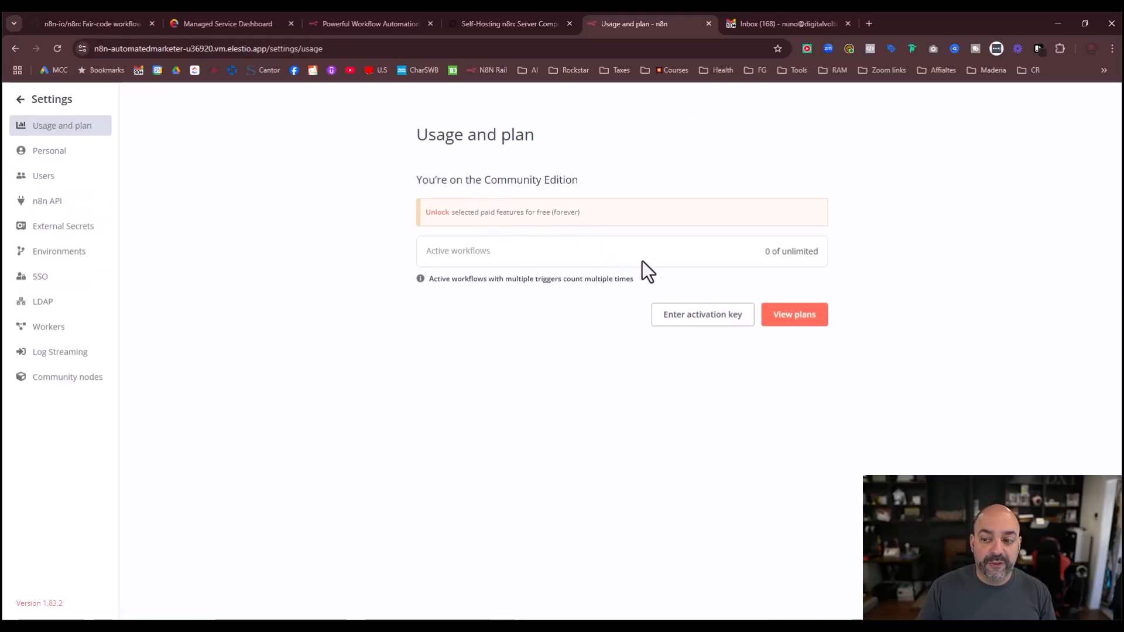
Register the Community Edition with the license activation key
left_click(722, 319)
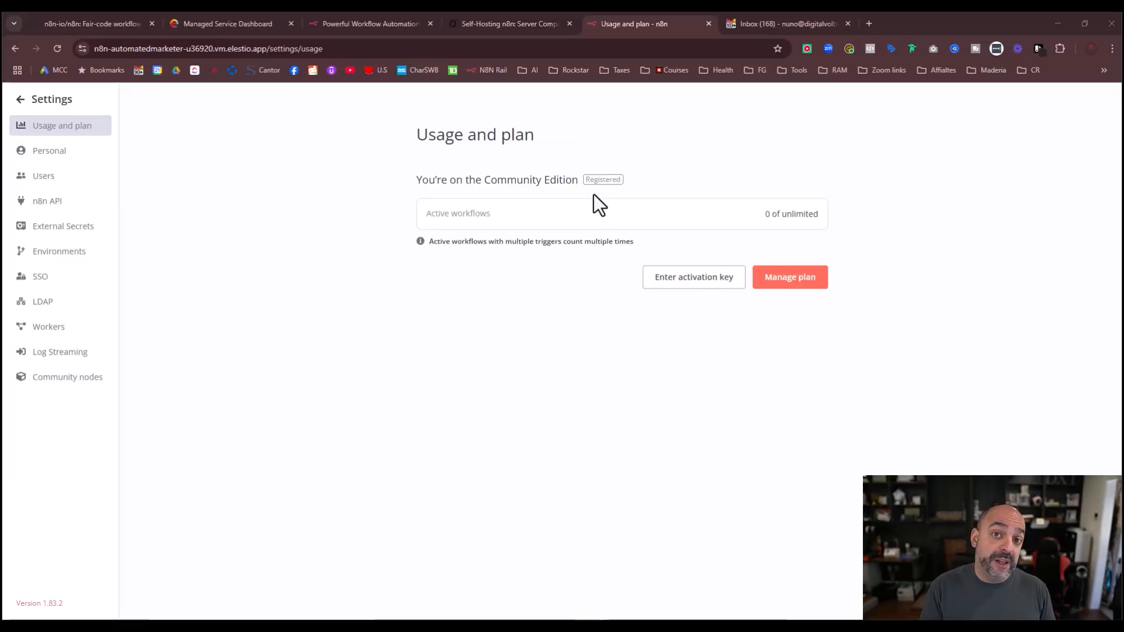
Start installing a package in the community nodes settings, ready to enter its npm package name
left_click(79, 385)
left_click(625, 286)
left_click(487, 351)
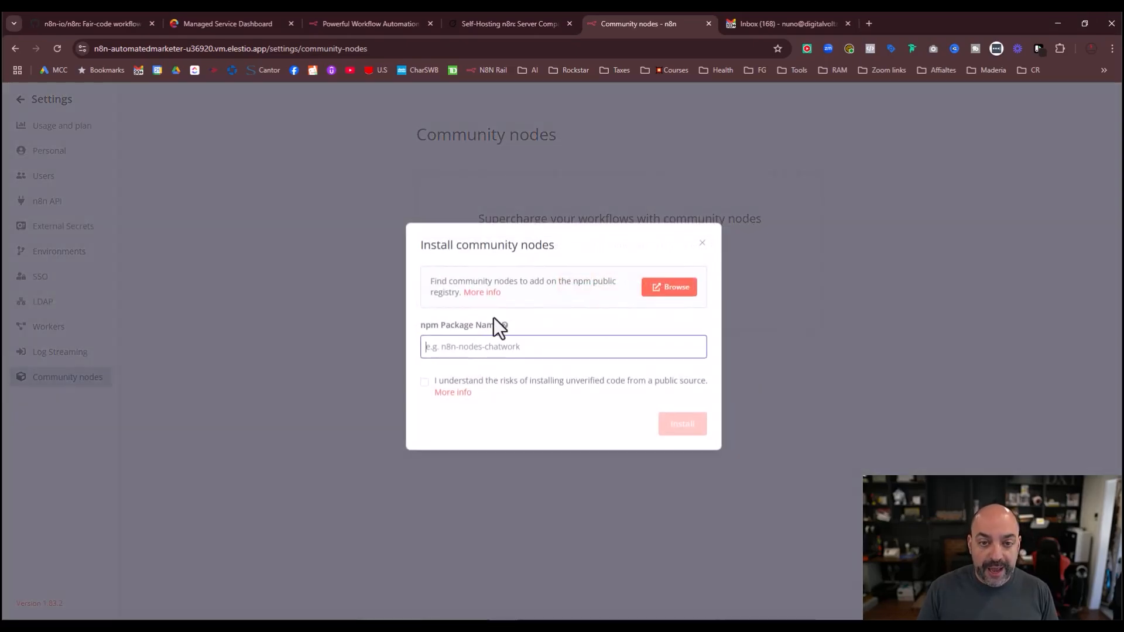
Copy the package name n8n-nodes-mcp from the nerding-io repository on GitHub
left_click(476, 21)
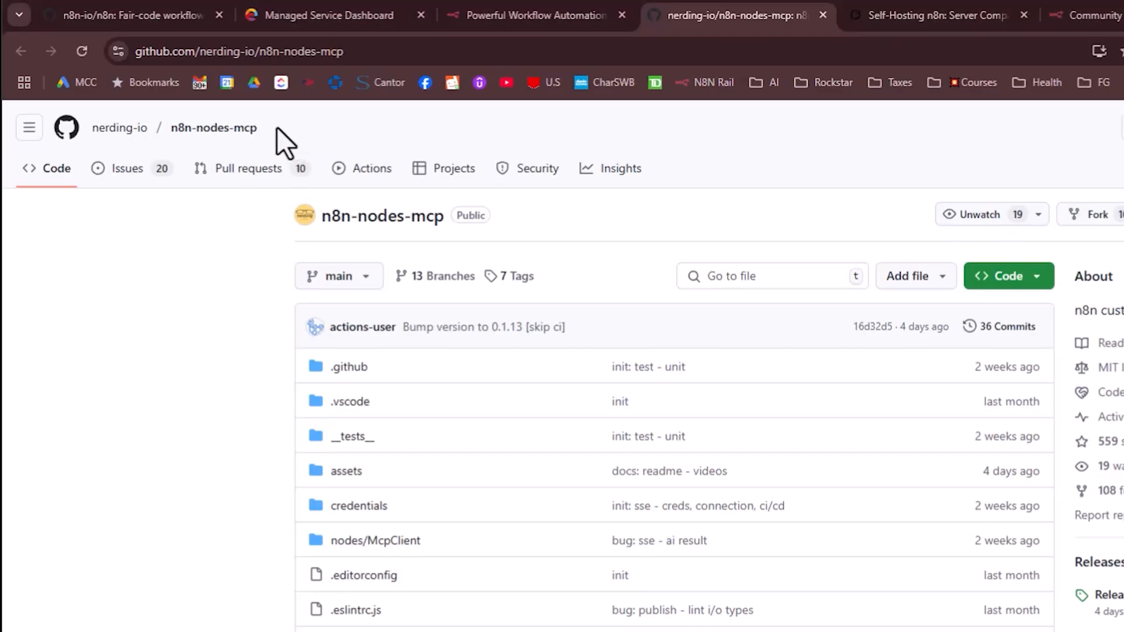
left_click_drag(179, 103, 119, 102)
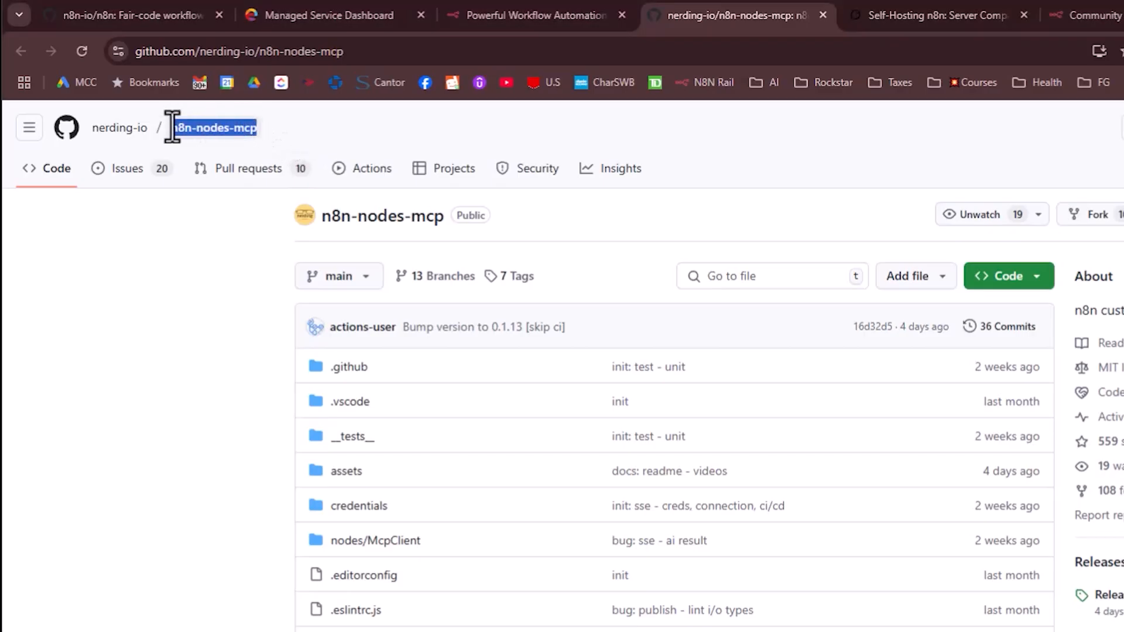
right_click(190, 130)
left_click(275, 315)
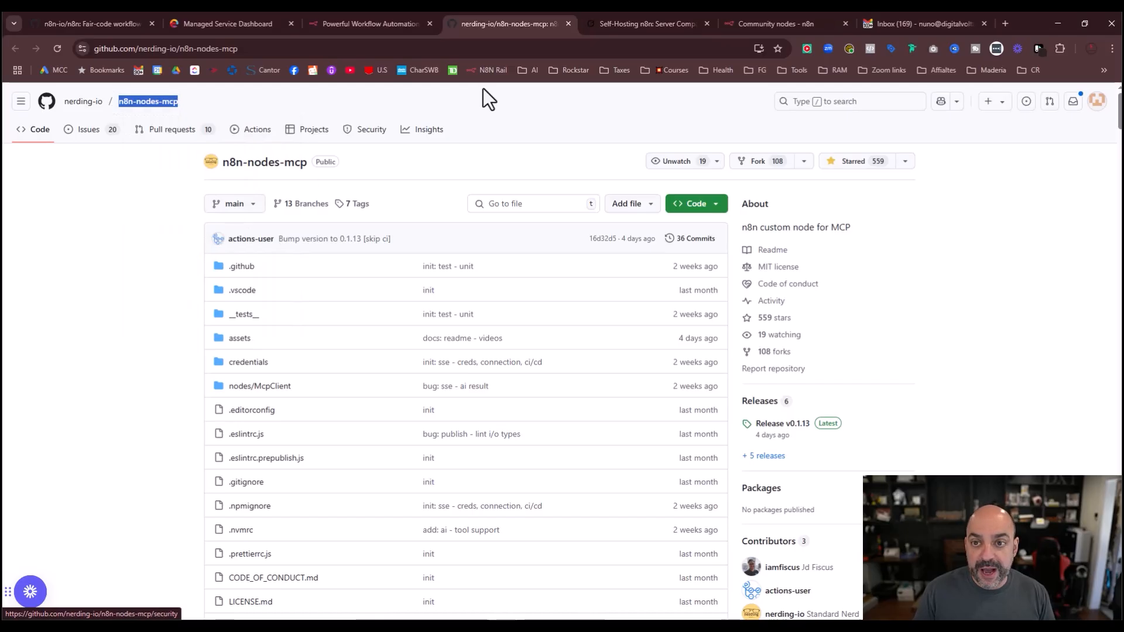
Install the community node package n8n-nodes-mcp in n8n, accepting the risks of unverified code
left_click(797, 27)
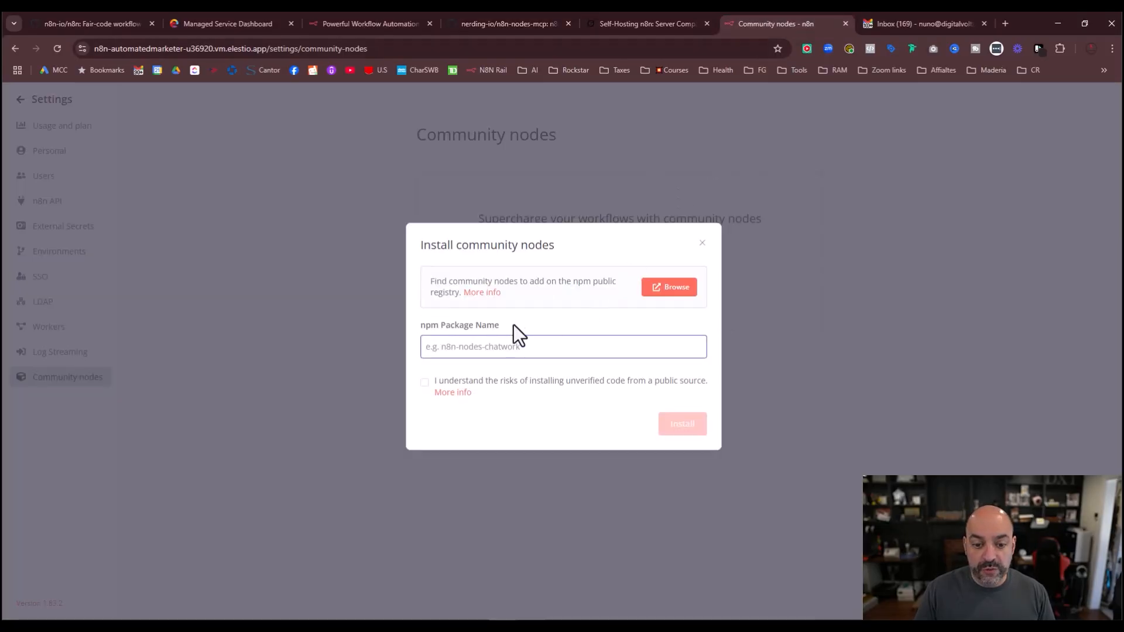
left_click(458, 350)
key("ctrl+v")
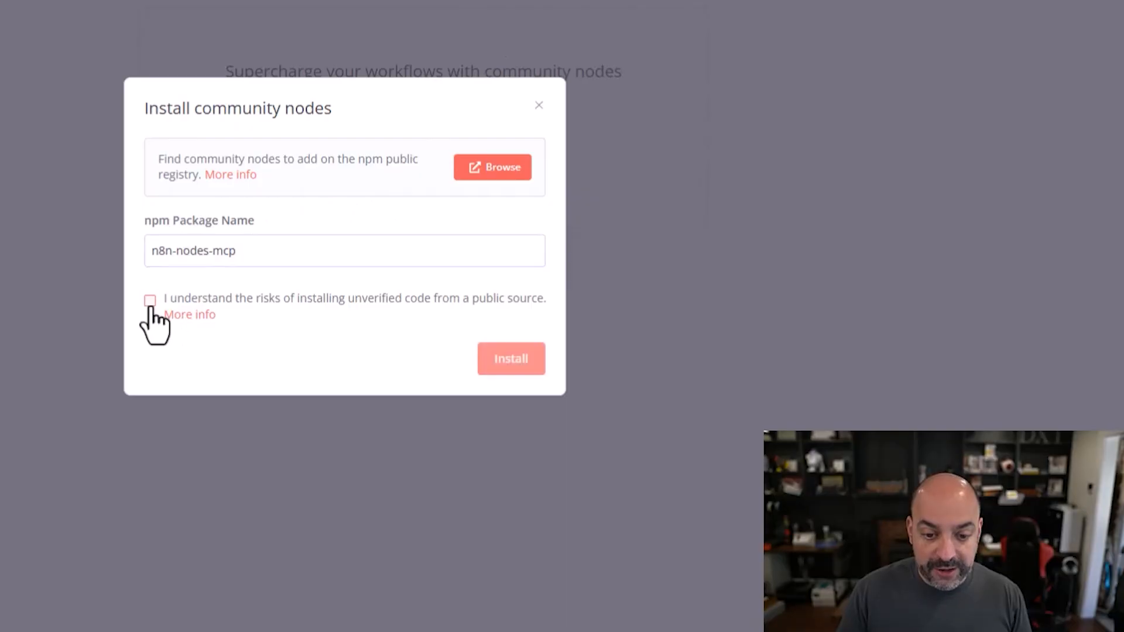
left_click(150, 301)
left_click(503, 359)
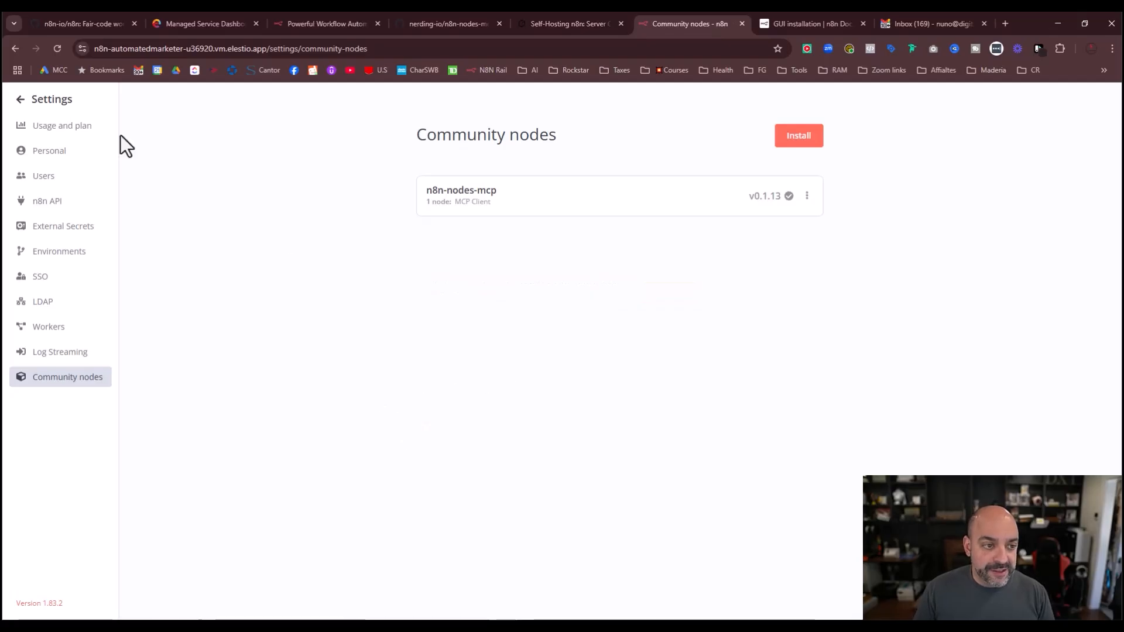
Leave the settings and create a new workflow from scratch
left_click(23, 99)
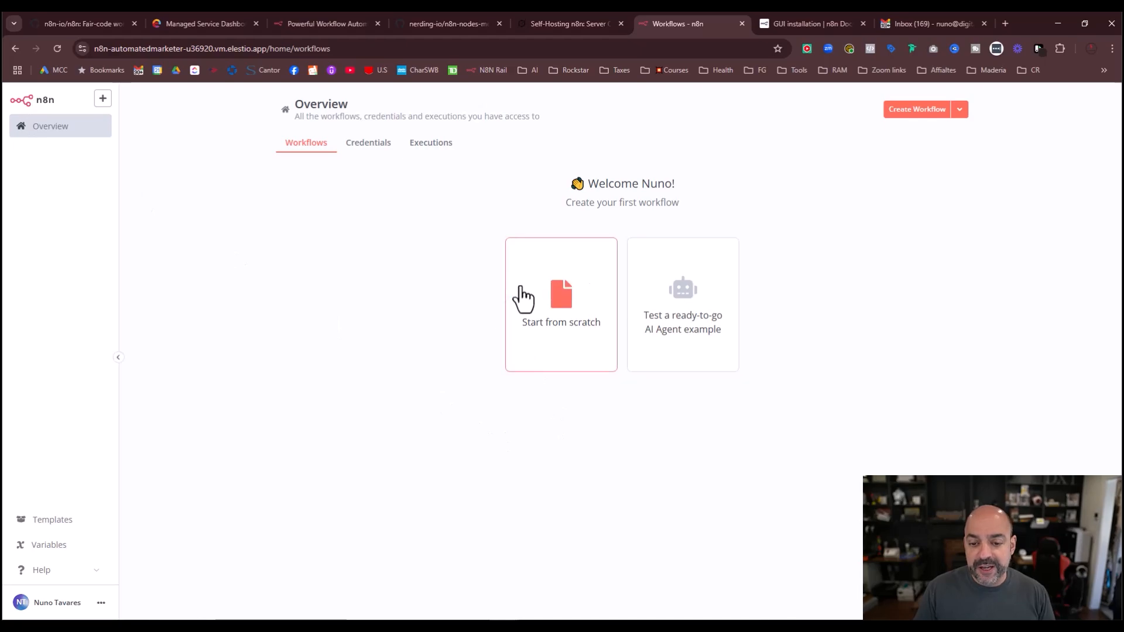
left_click(556, 305)
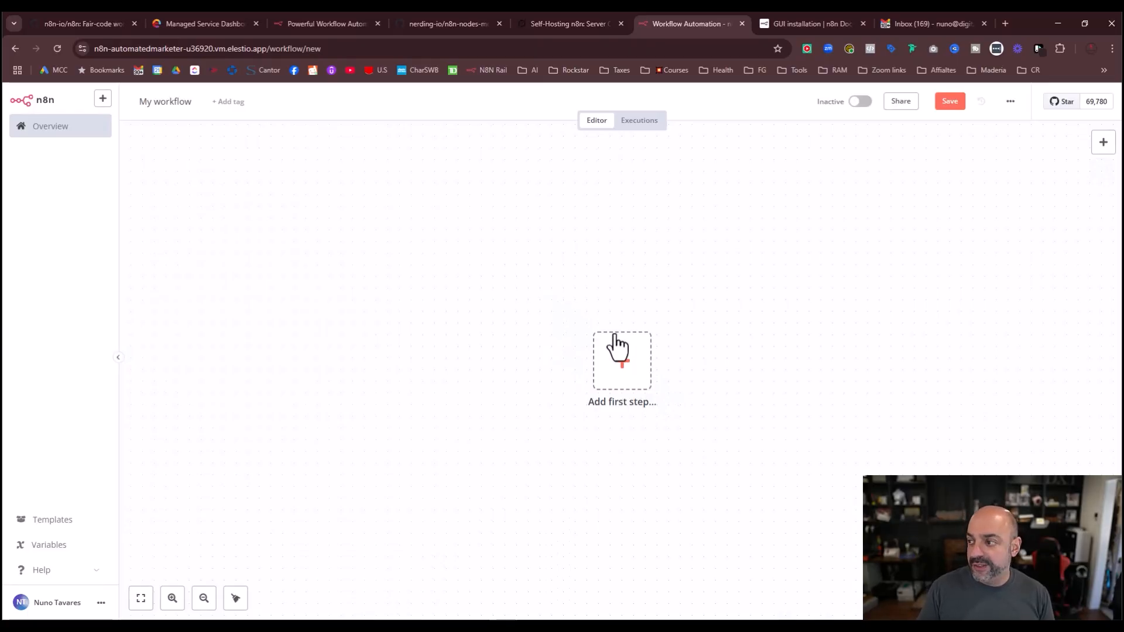
Search the available nodes for mcp, check the community MCP Client entry, and close the search
right_click(646, 228)
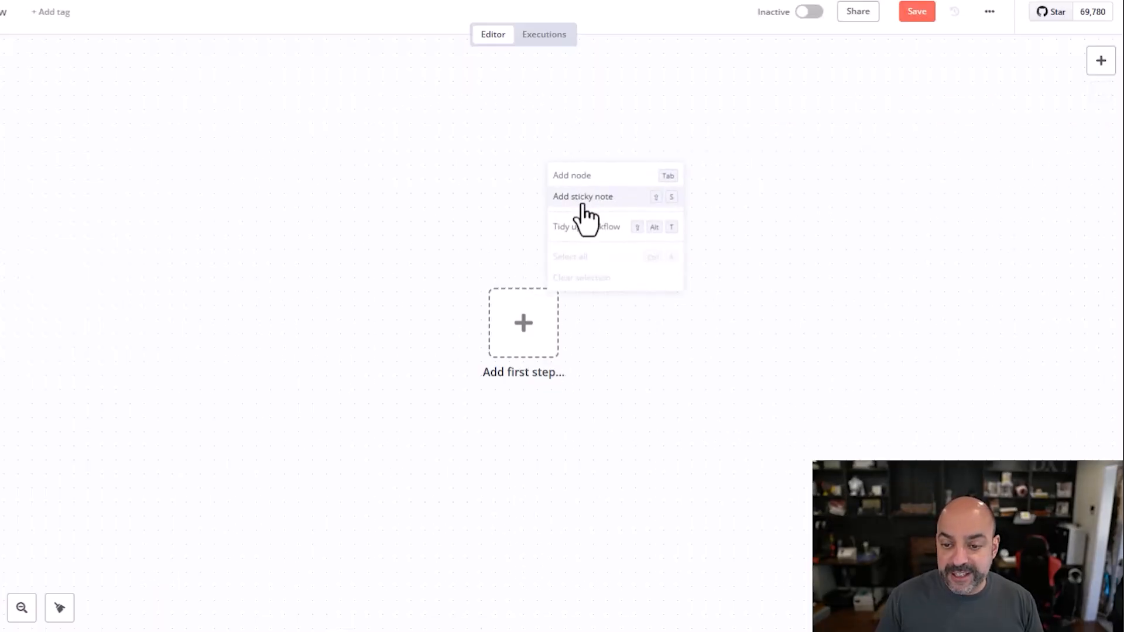
left_click(589, 178)
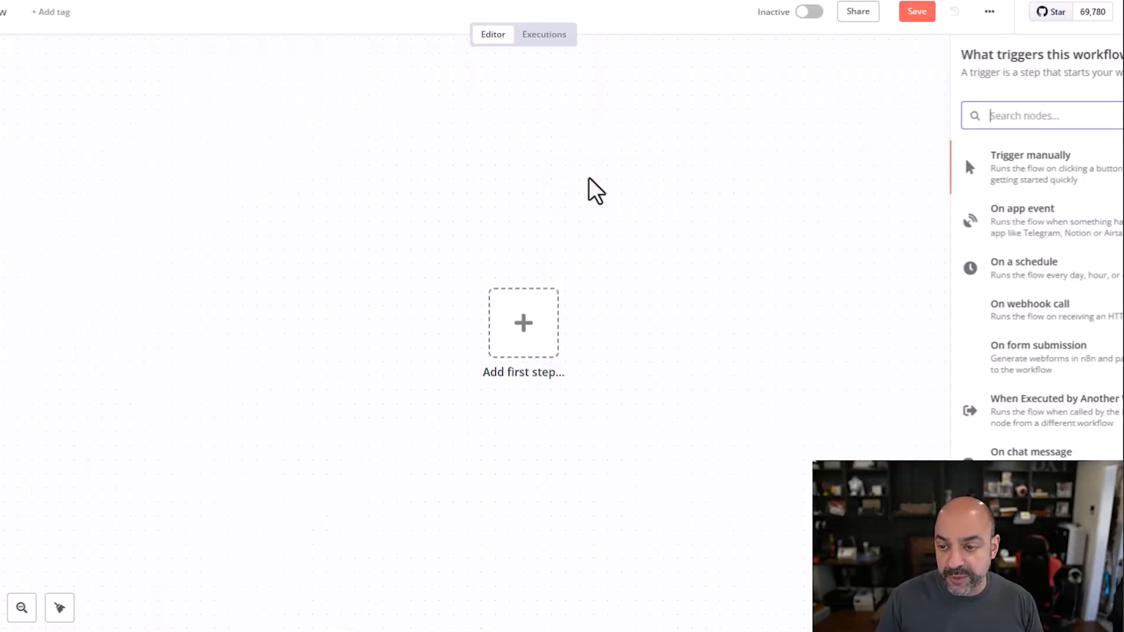
type("mcp")
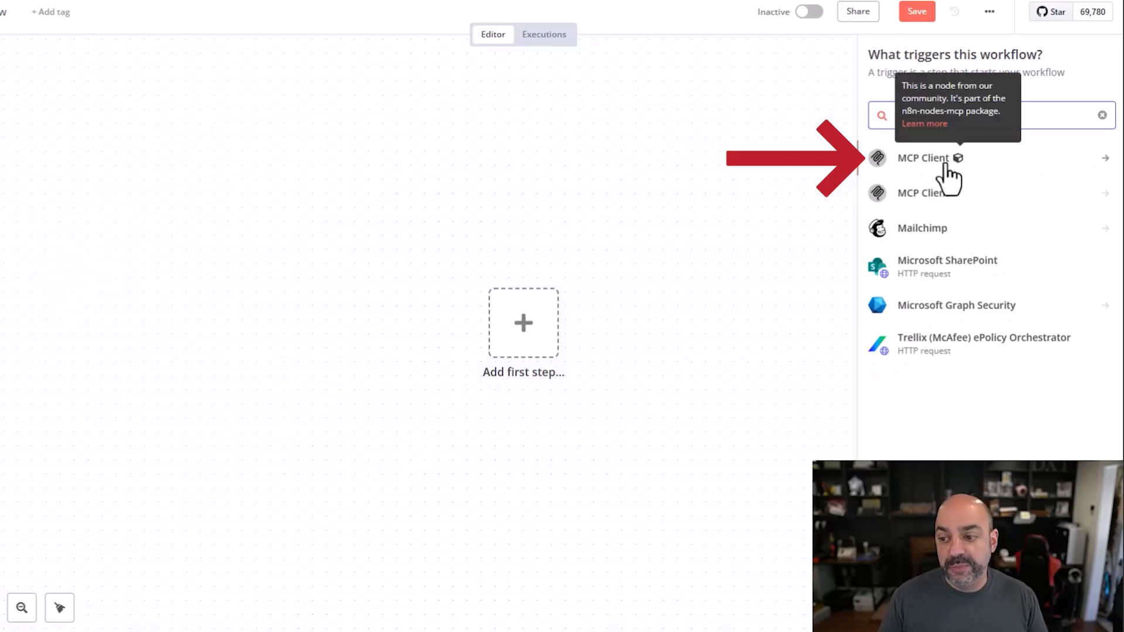
mouse_move(951, 171)
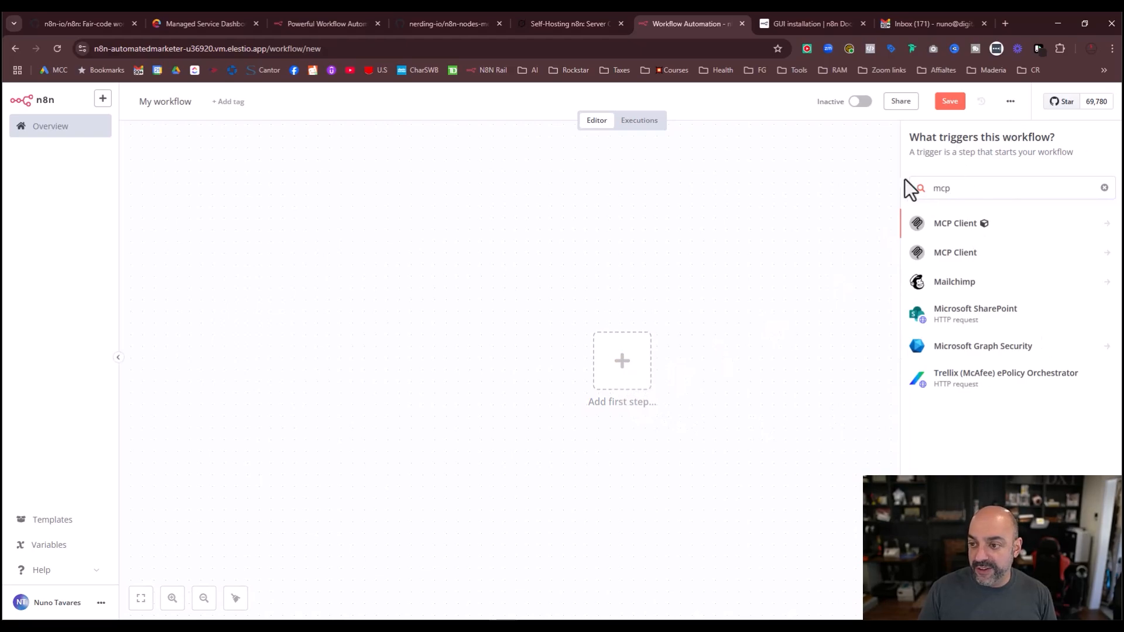
left_click(860, 167)
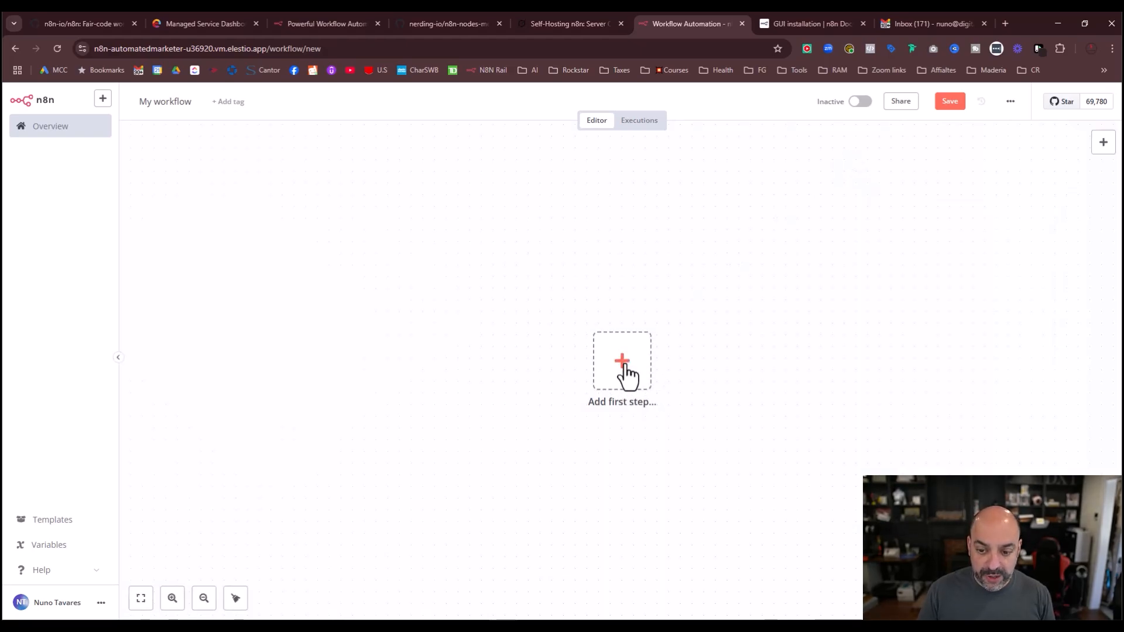
Add a chat message trigger as the workflow's first step and test it with the message "hey there"
left_click(627, 360)
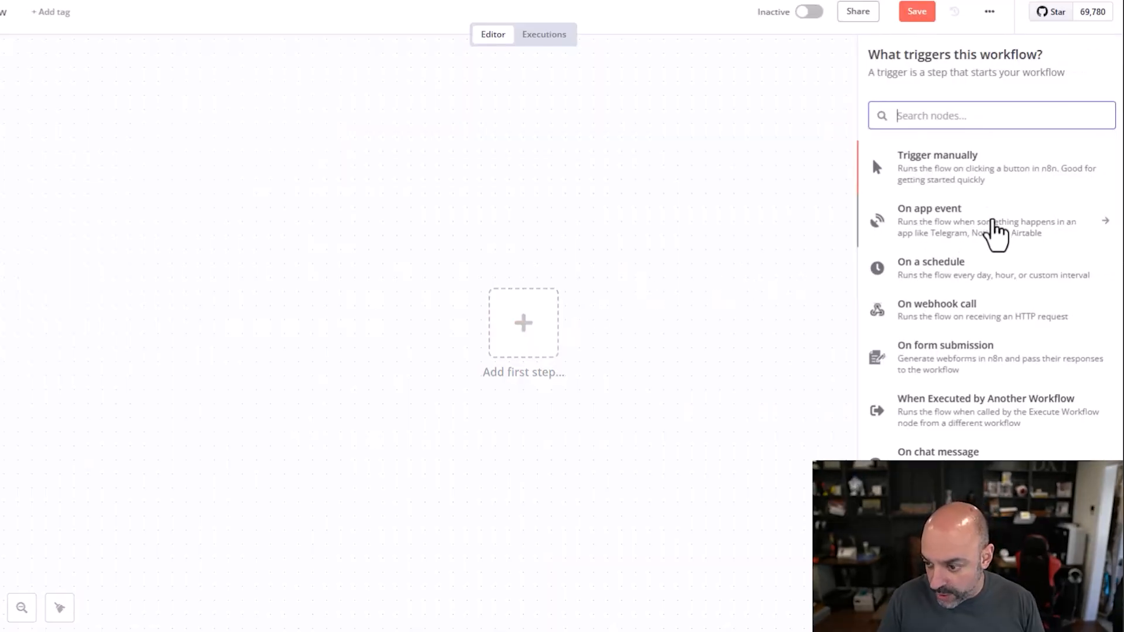
left_click(938, 452)
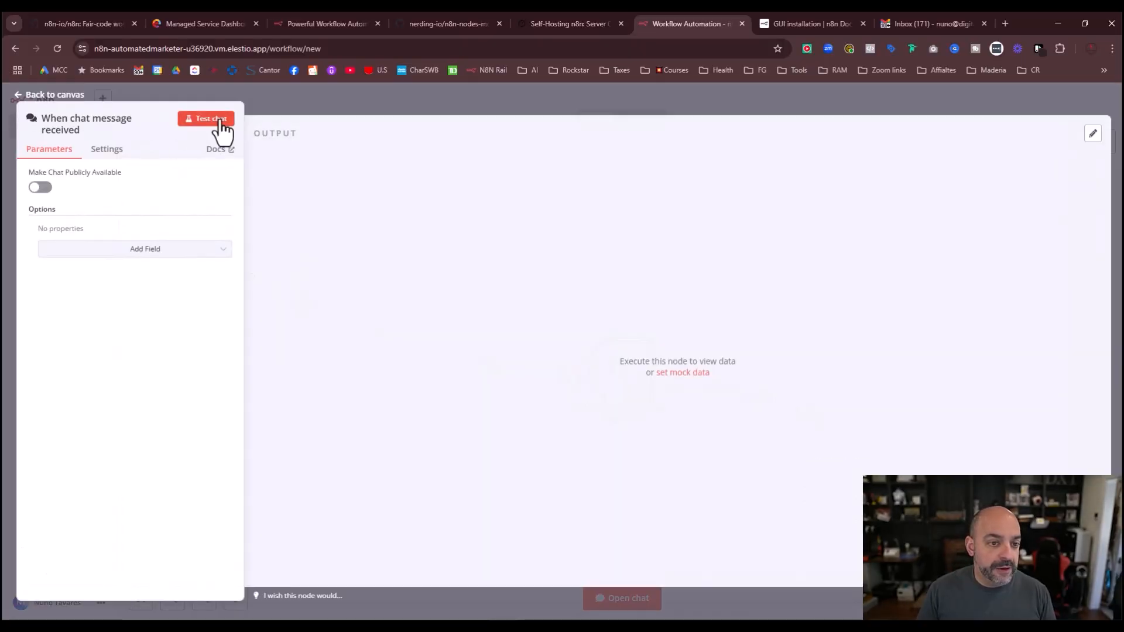
left_click(219, 120)
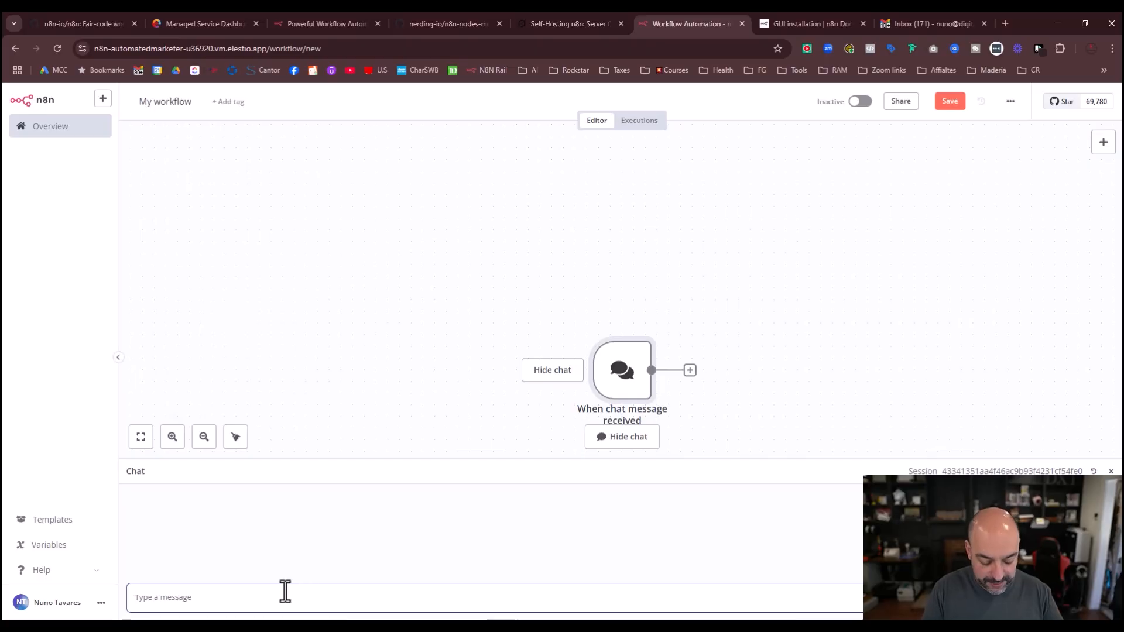
key("Return")
Add an AI Agent node after the chat trigger and return to the canvas
left_click(710, 370)
left_click(979, 230)
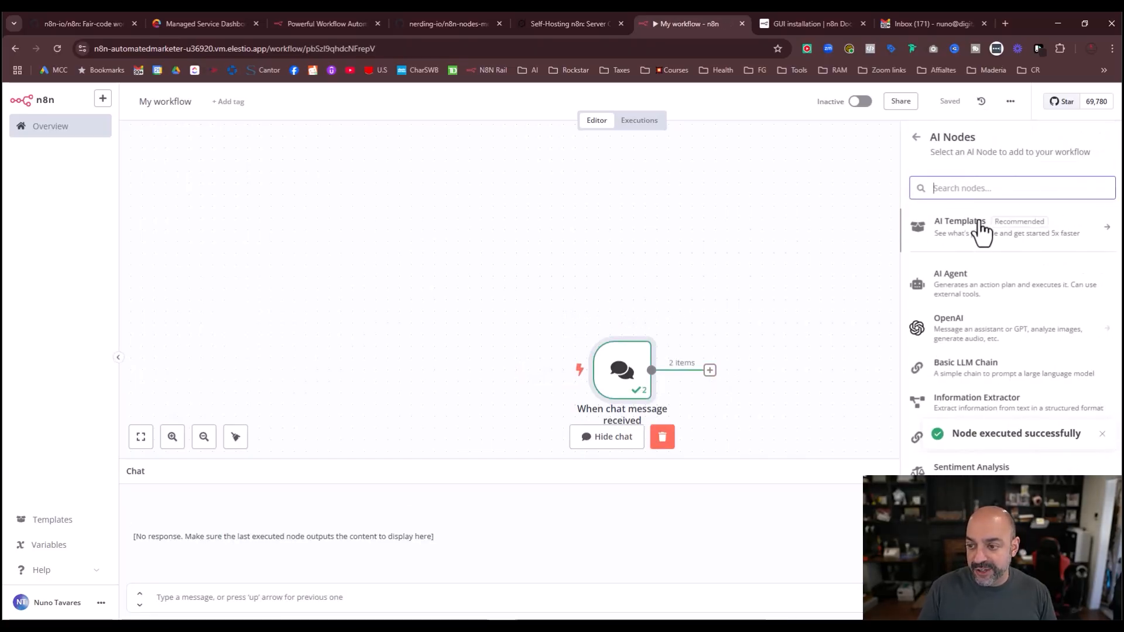
left_click(998, 289)
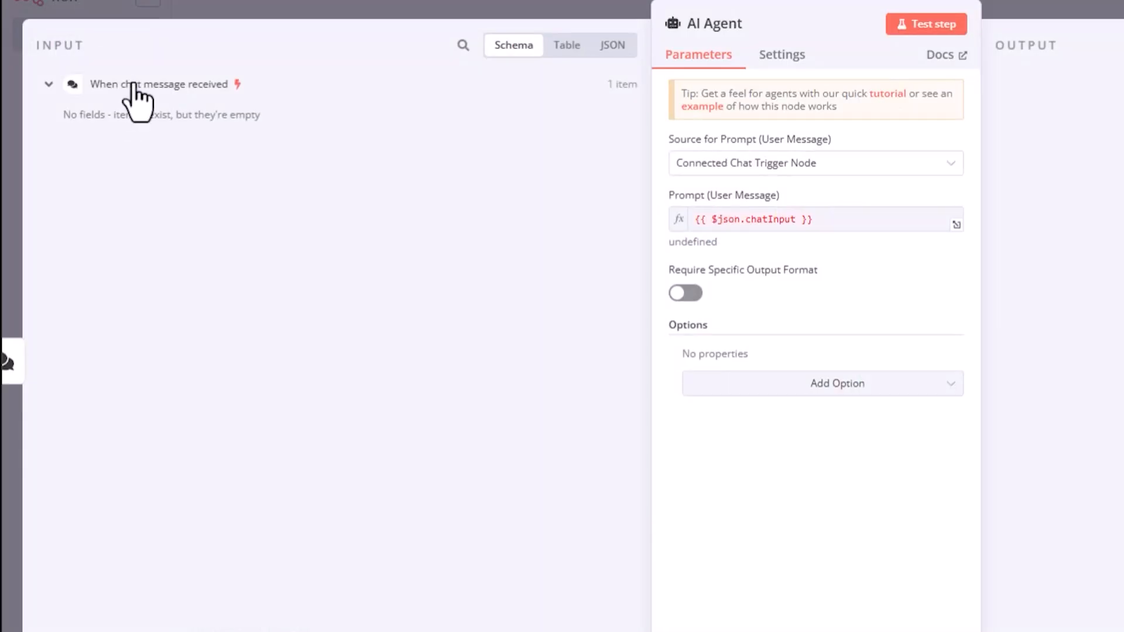
left_click(931, 25)
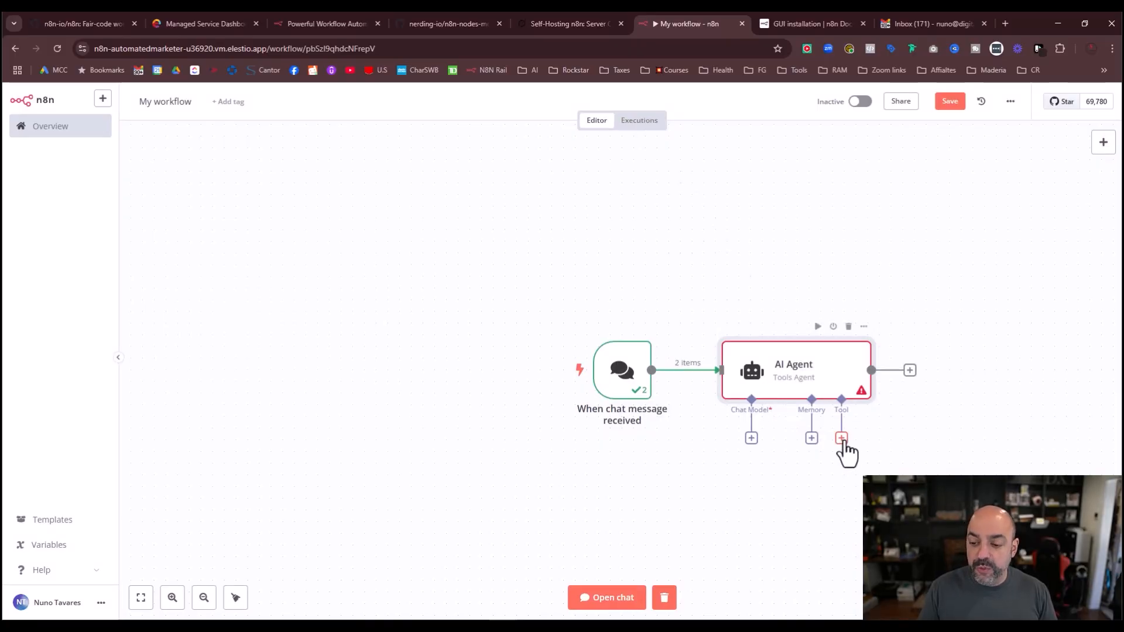
Search the agent's tools for mcp and attach the community MCP Client Tool to the AI Agent
left_click(842, 439)
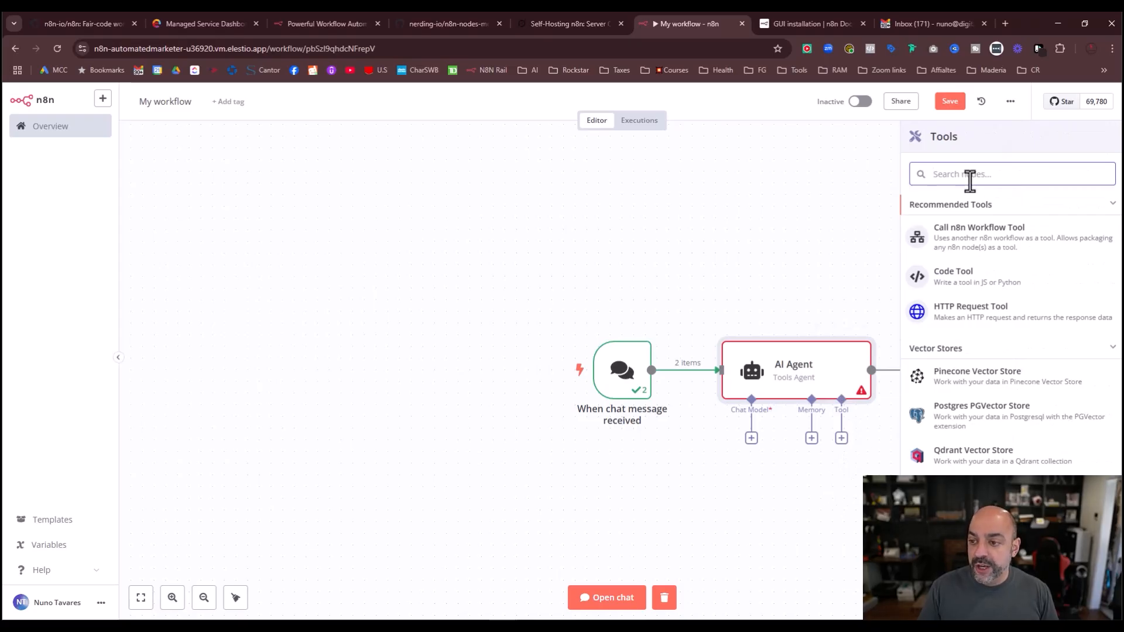
type("mcp")
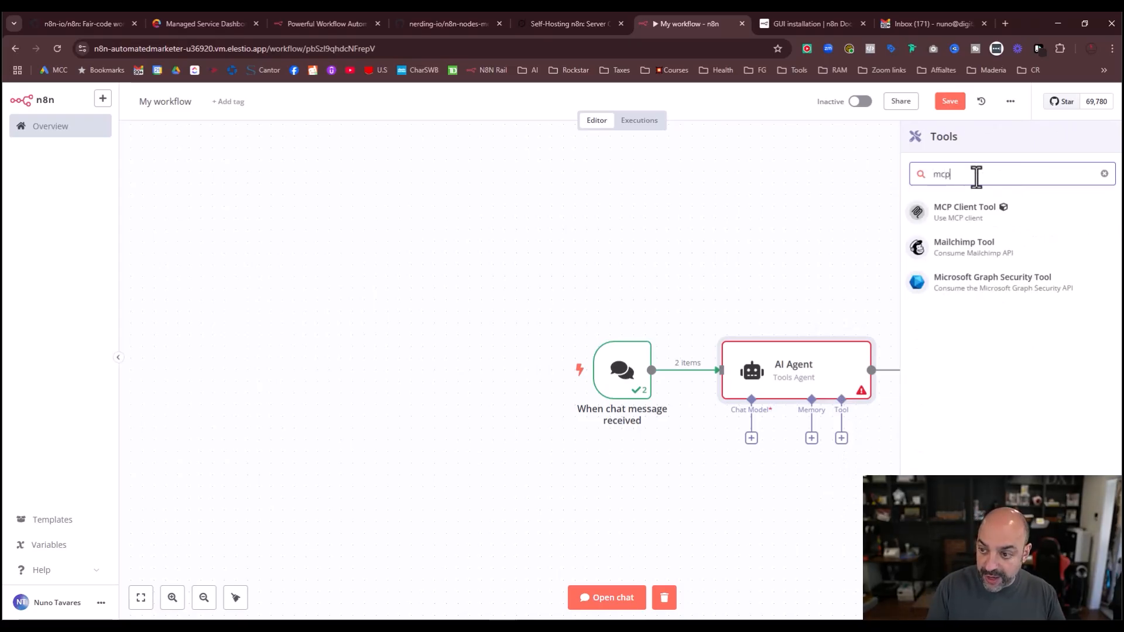
left_click(984, 212)
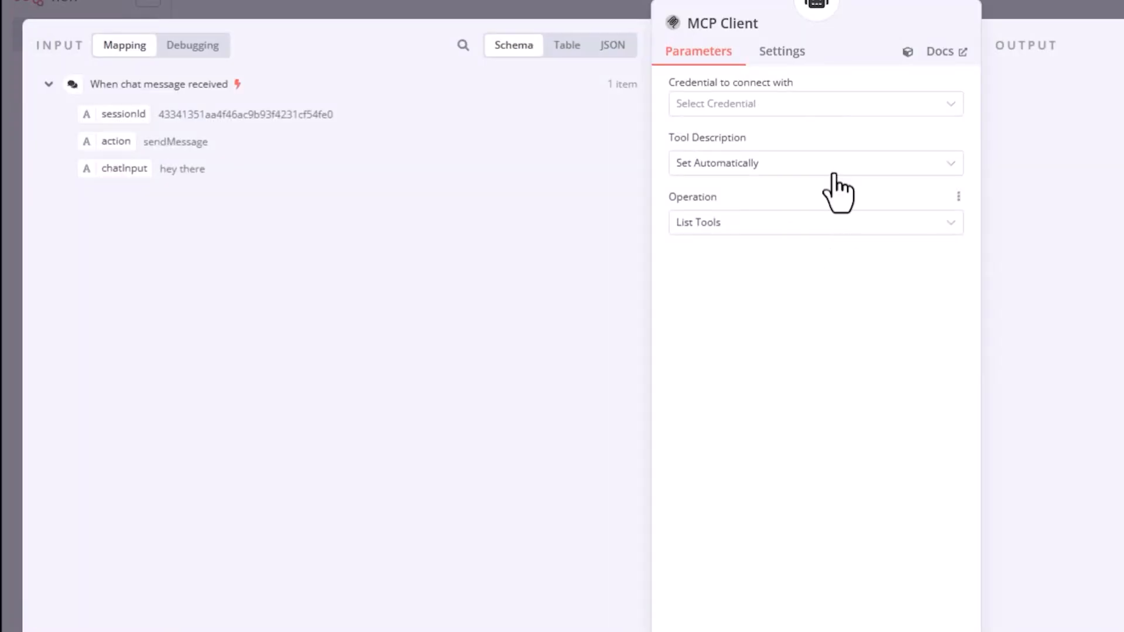
Create a new credential for the MCP Client and open its name for editing
left_click(846, 108)
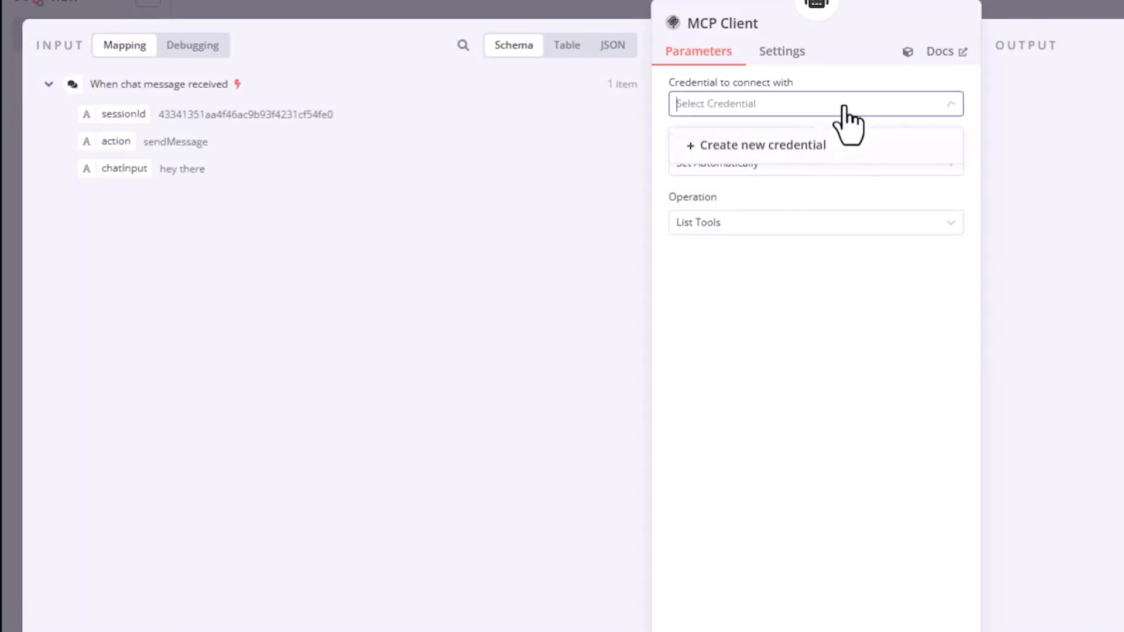
left_click(825, 150)
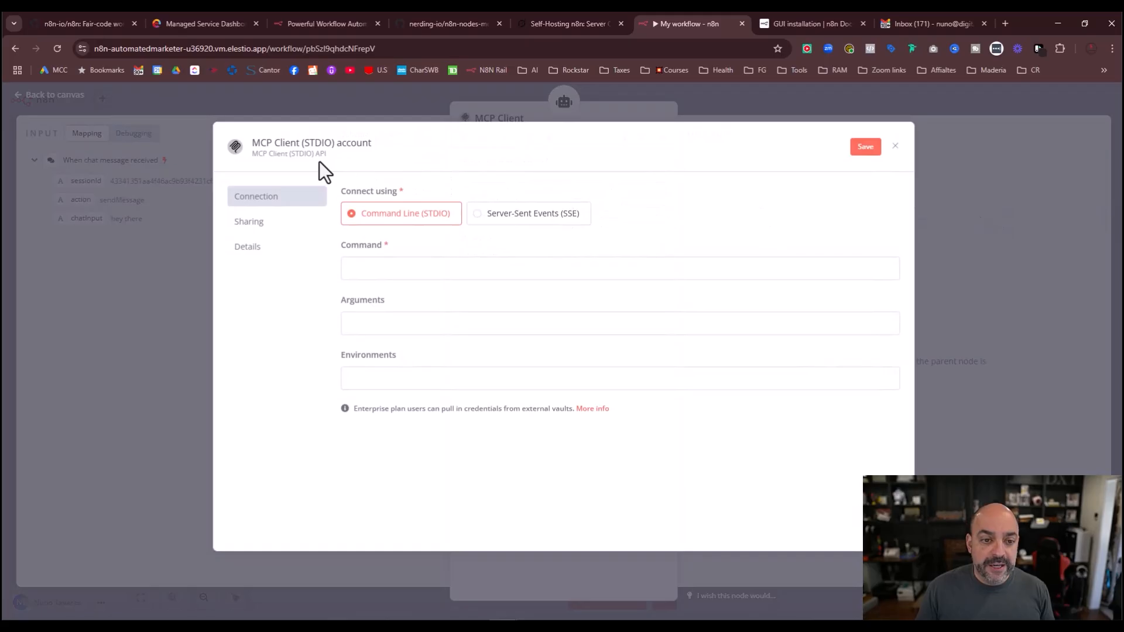
left_click(364, 151)
left_click_drag(364, 150, 280, 150)
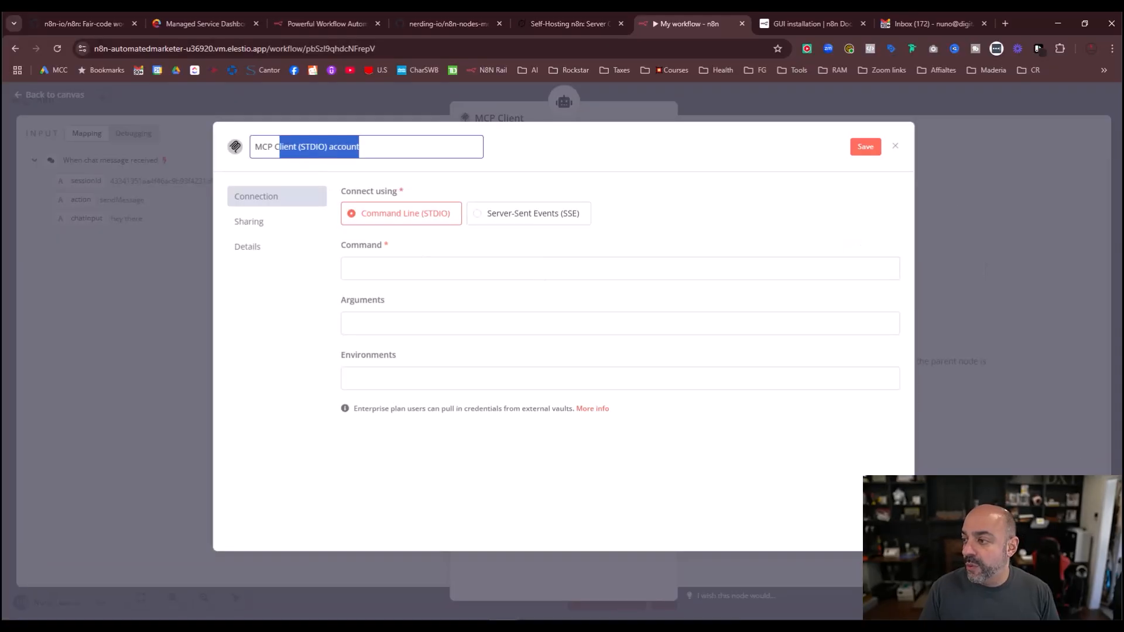
Find the Airbnb server among the community servers in the modelcontextprotocol/servers repository and examine its Claude Desktop configuration code
left_click(540, 25)
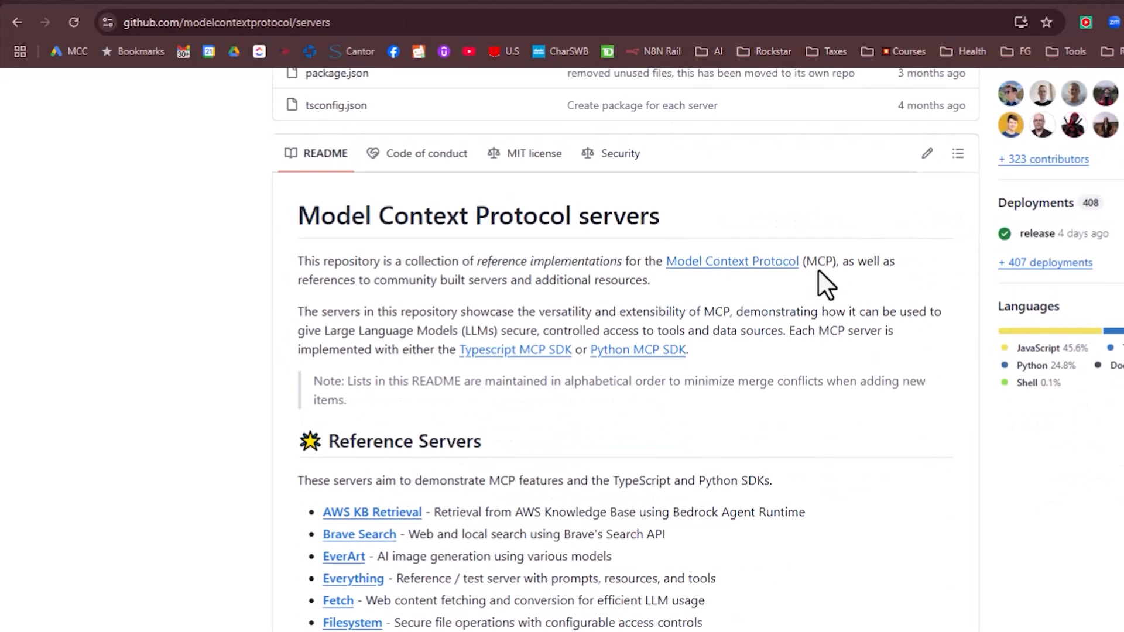
scroll(819, 271, "down", 3)
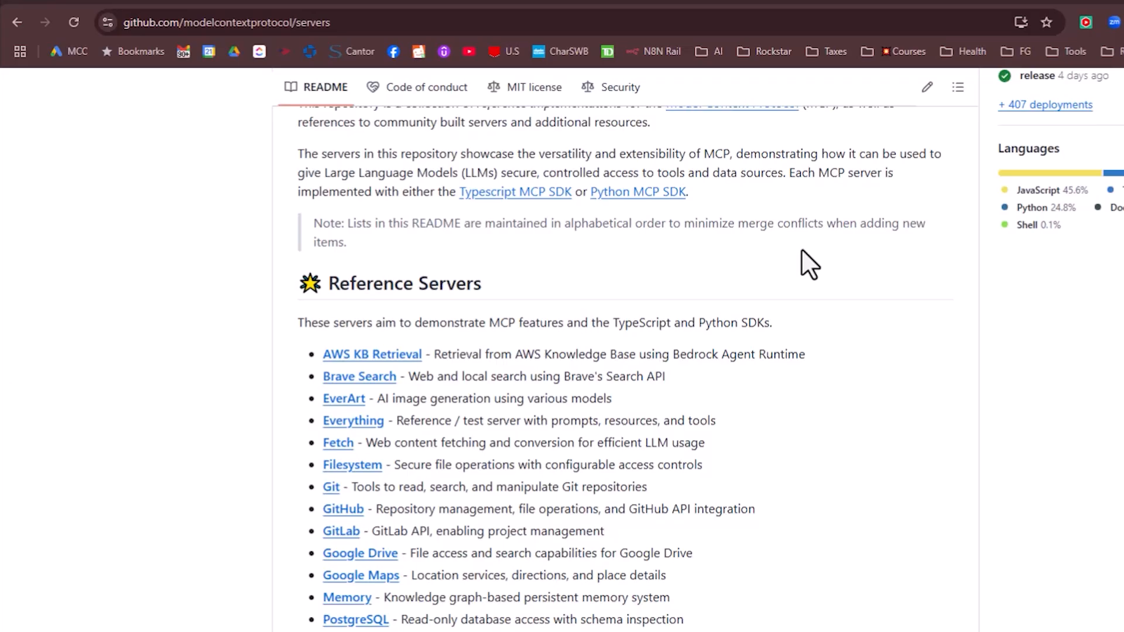
scroll(804, 249, "down", 15)
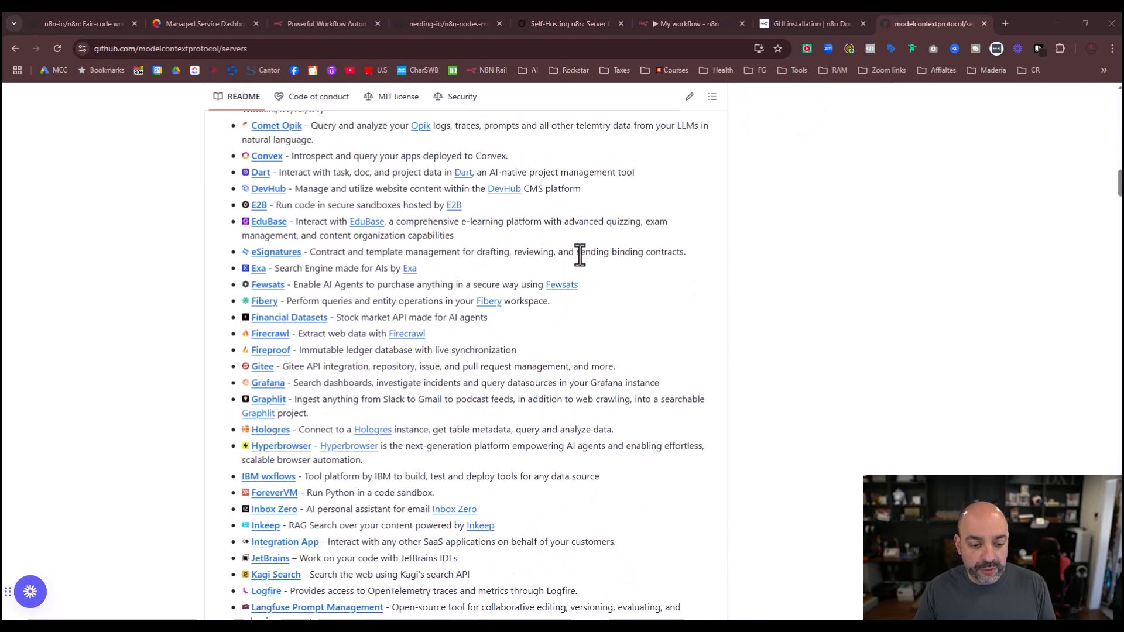
scroll(579, 256, "down", 20)
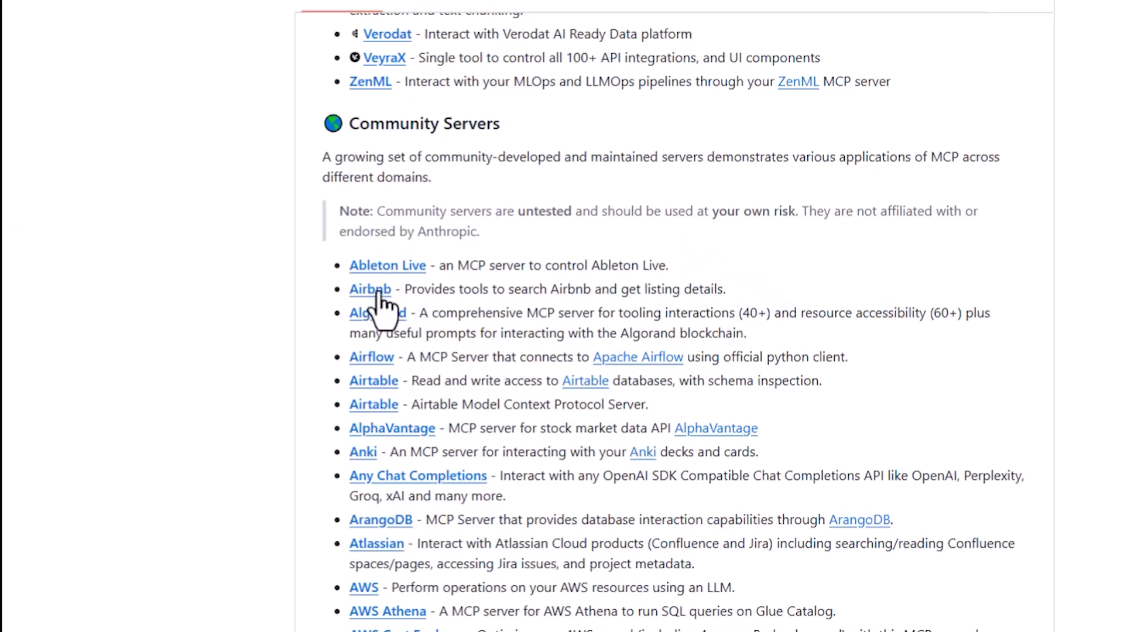
left_click(375, 291)
scroll(576, 237, "down", 15)
scroll(580, 239, "down", 10)
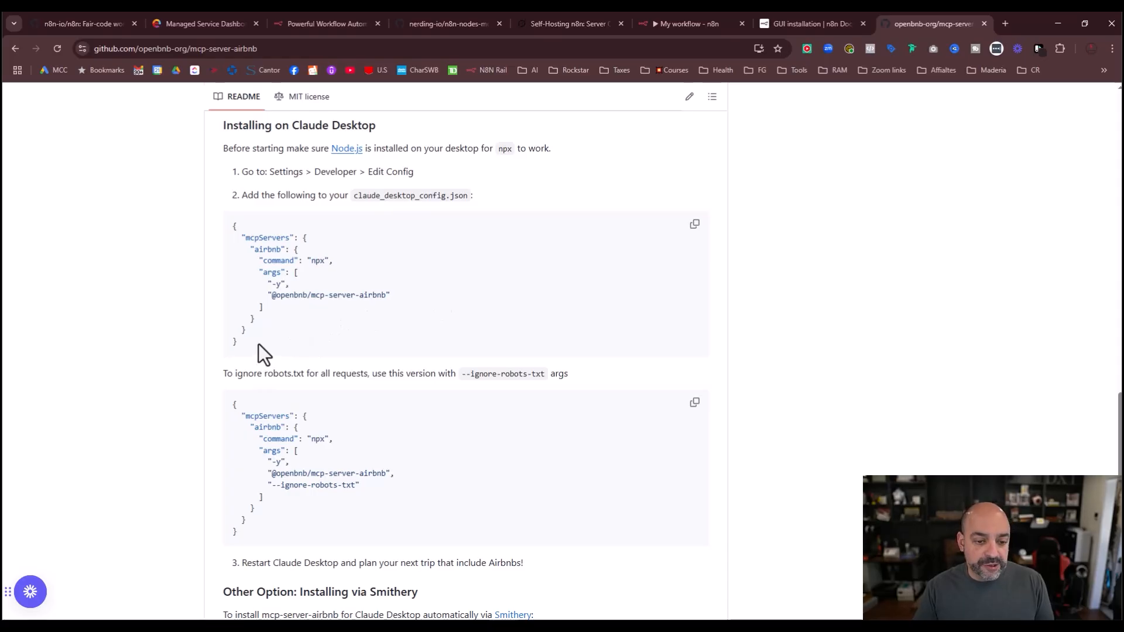
left_click_drag(258, 351, 234, 226)
Return to the n8n credential and rename it "MCP - Airbnb"
left_click(686, 24)
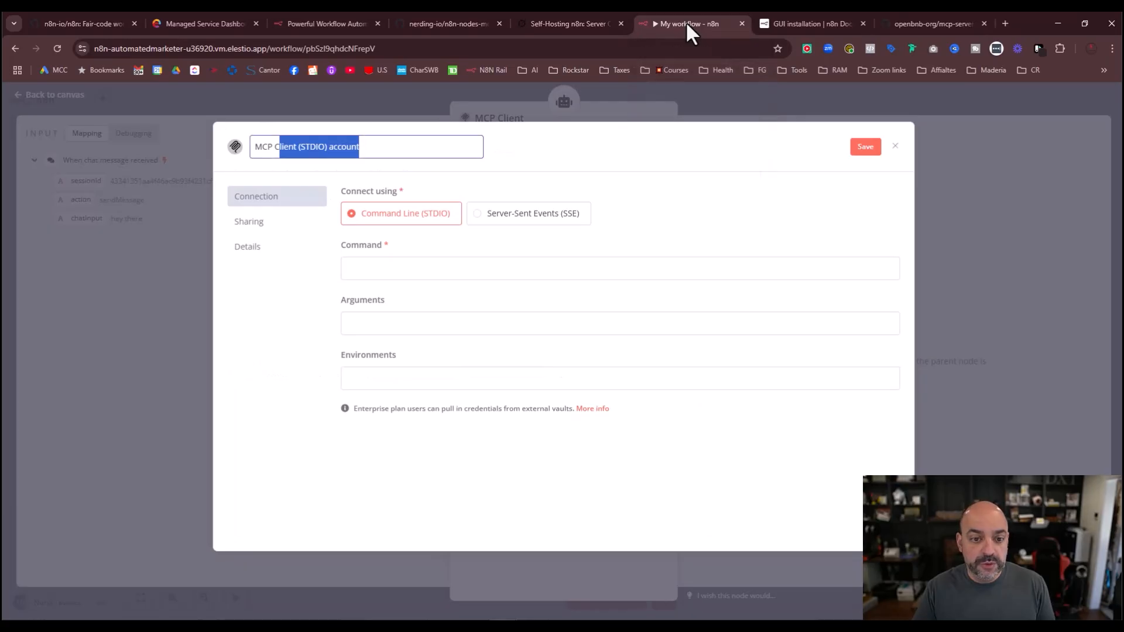
key("BackSpace")
key("BackSpace")
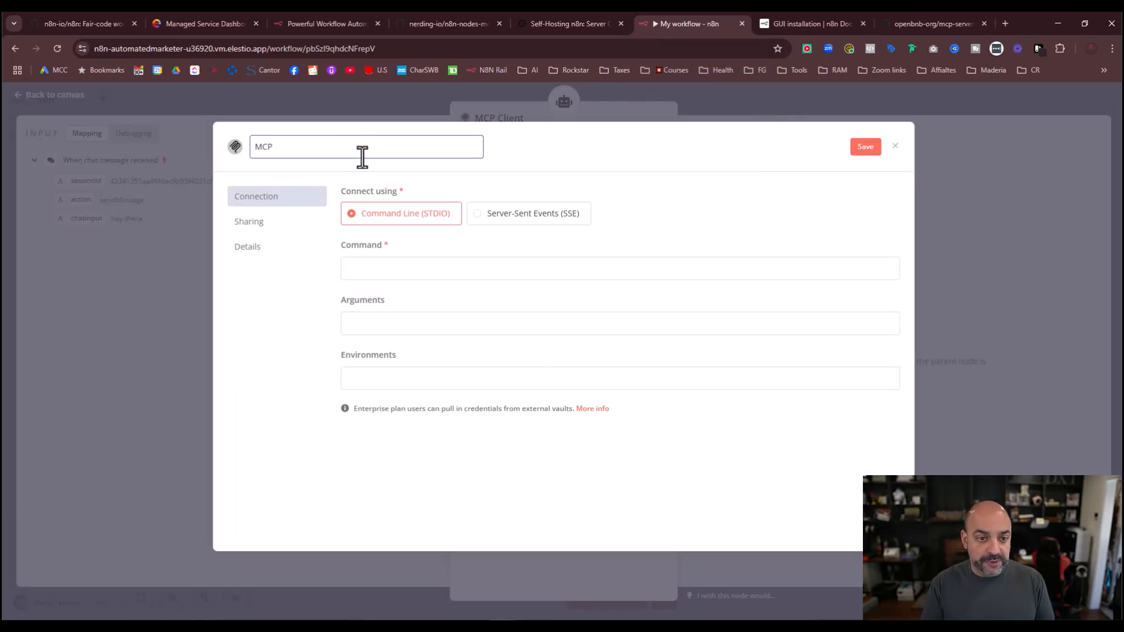
type("- Airbnb")
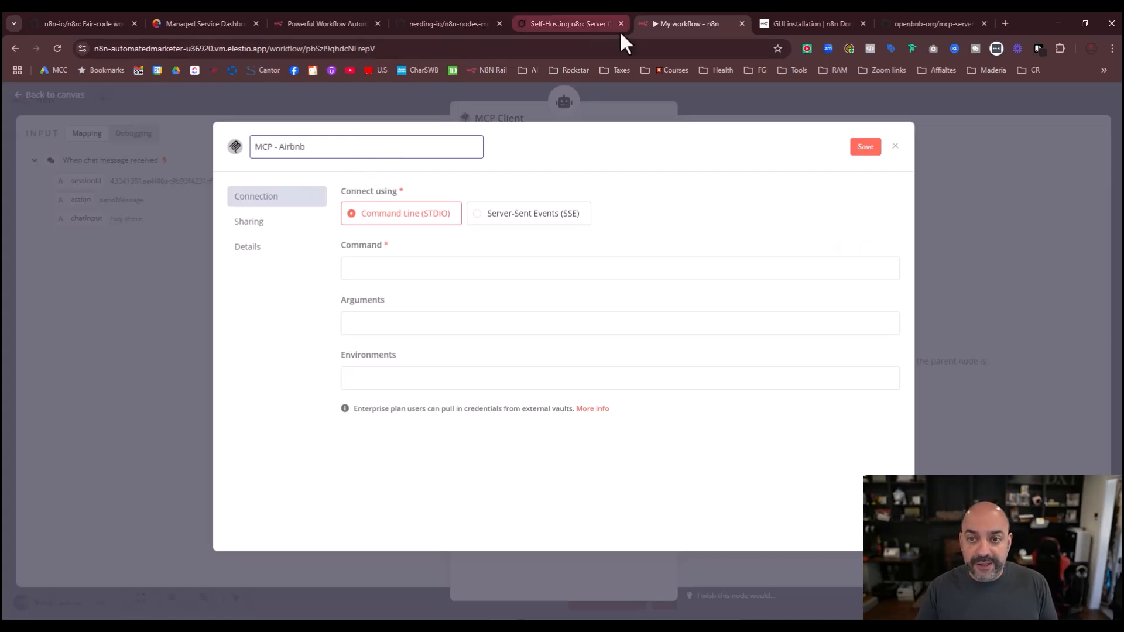
Copy npx from the Airbnb server's Claude Desktop configuration on GitHub into the n8n credential's Command field
left_click(807, 23)
left_click(863, 23)
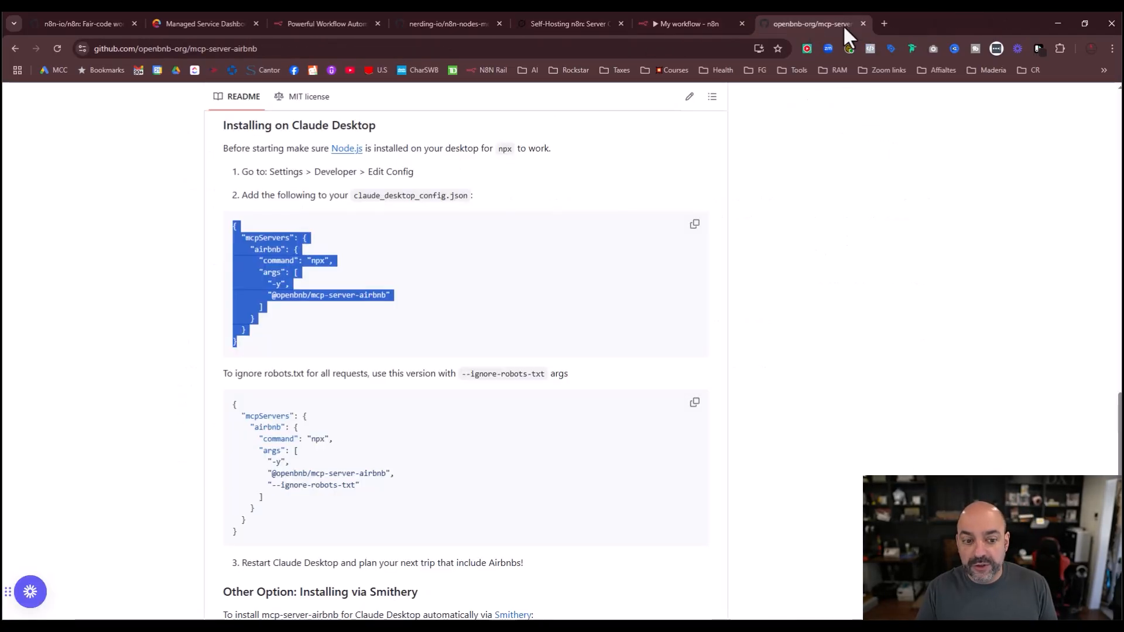
left_click(491, 240)
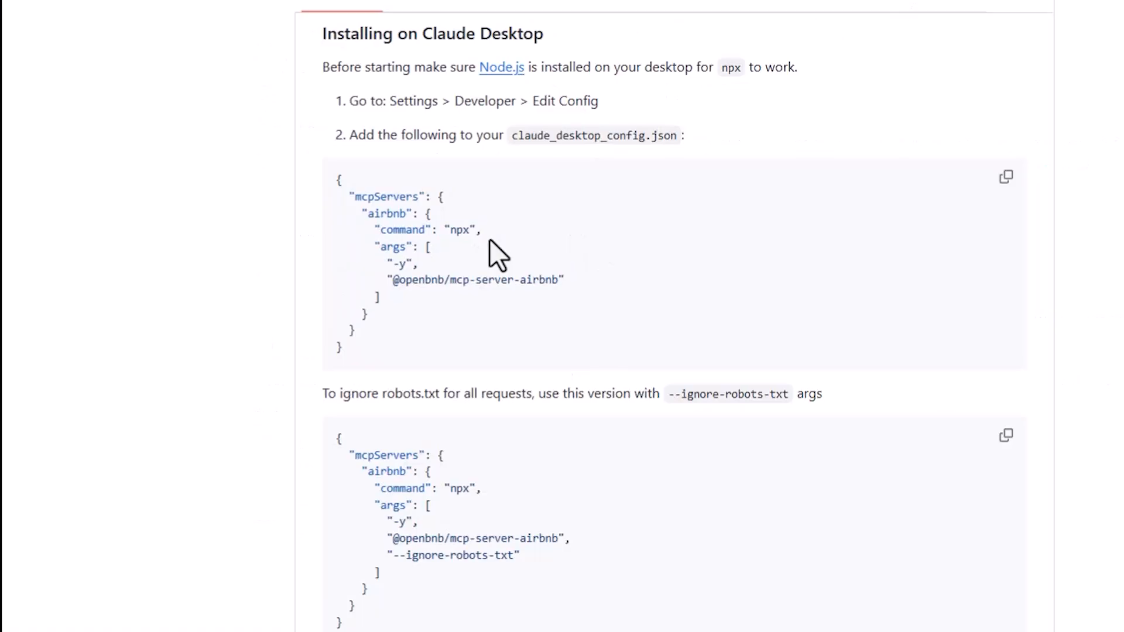
left_click_drag(472, 231, 453, 235)
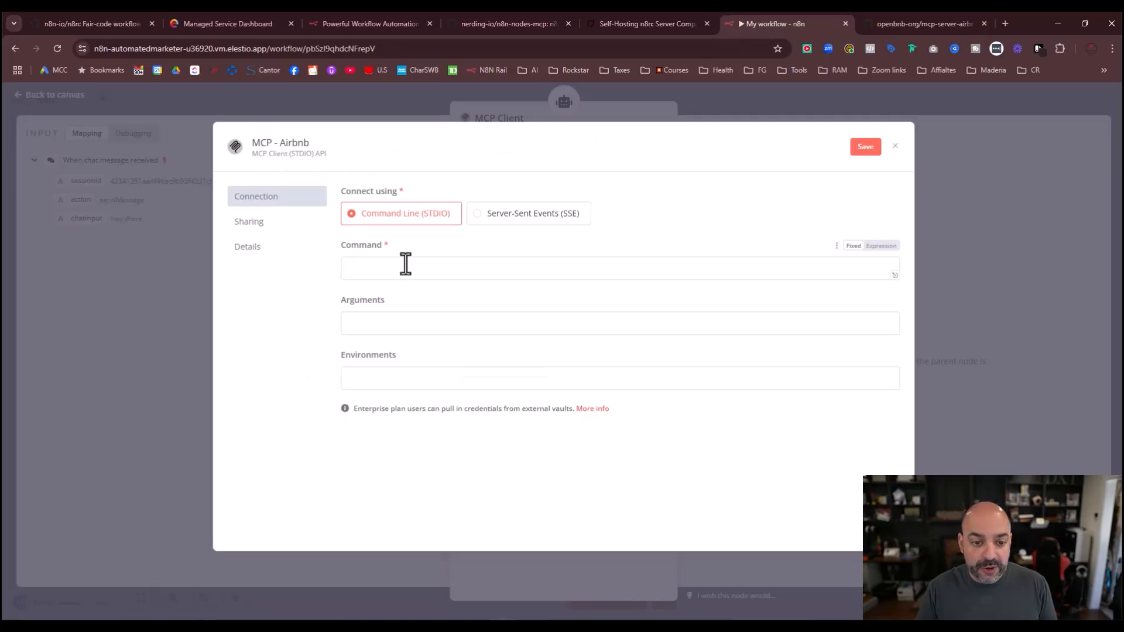
left_click(404, 266)
left_click(372, 326)
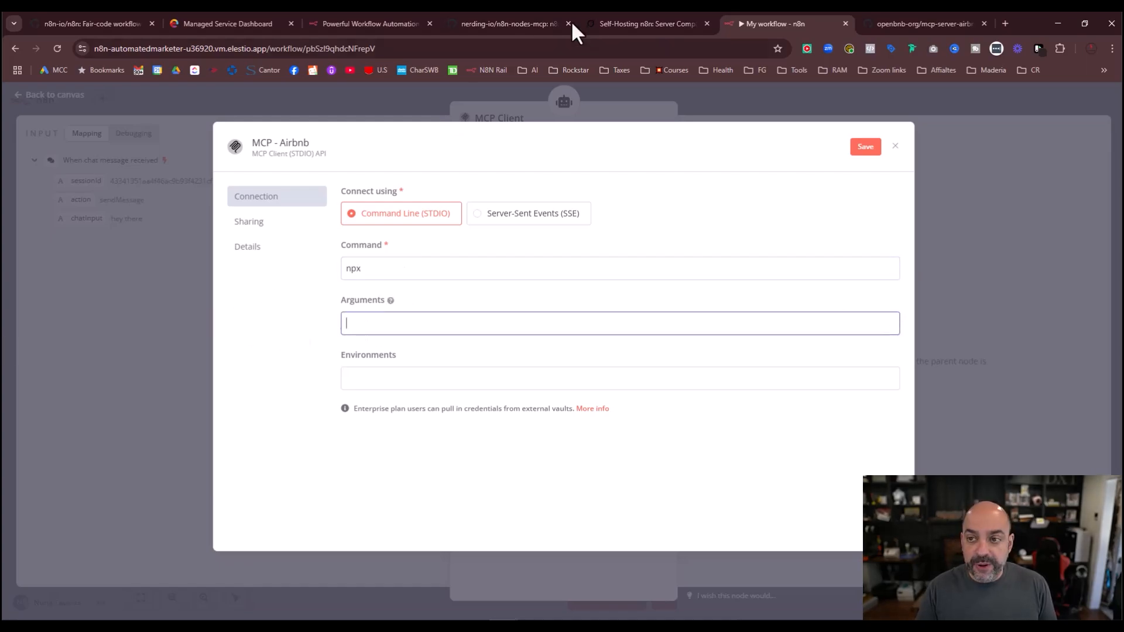
left_click(923, 23)
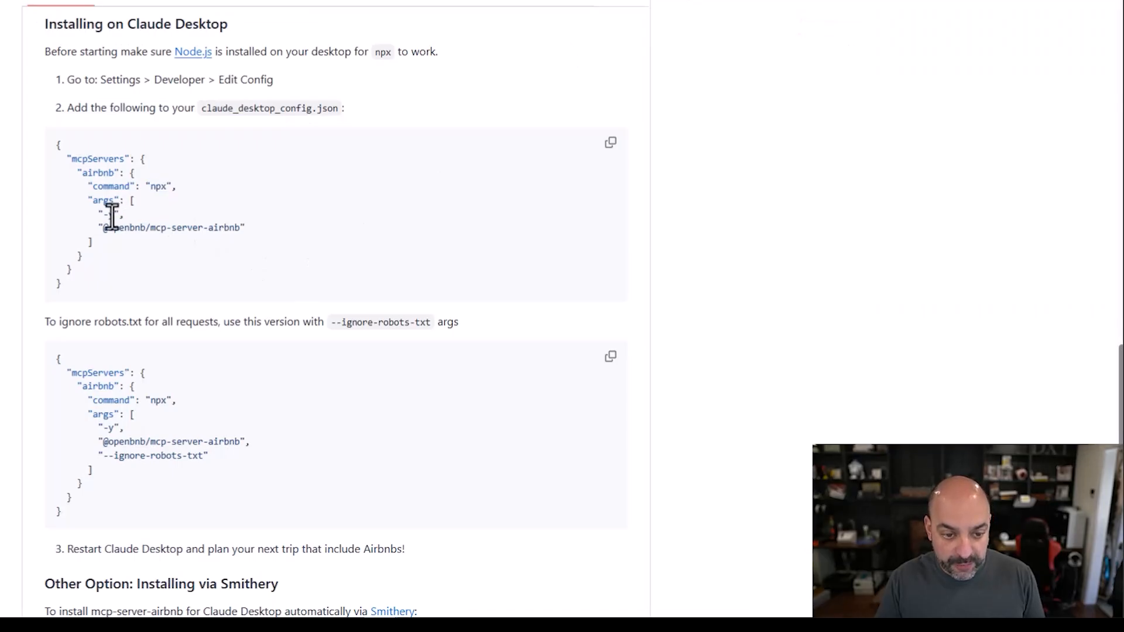
key("ctrl+c")
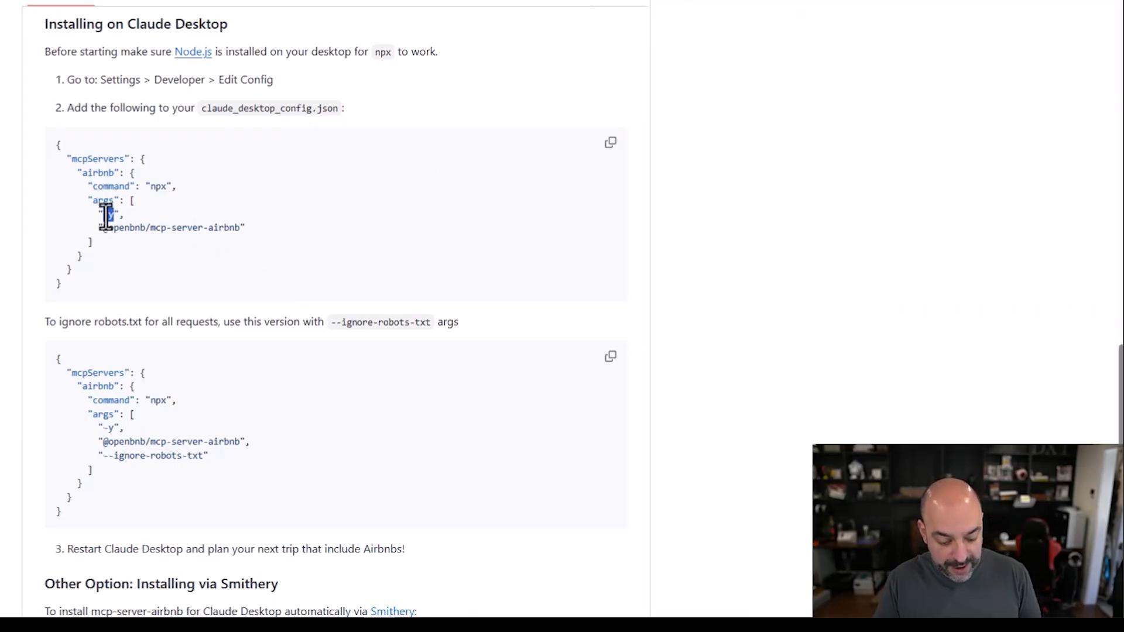
left_click(764, 23)
key("ctrl+v")
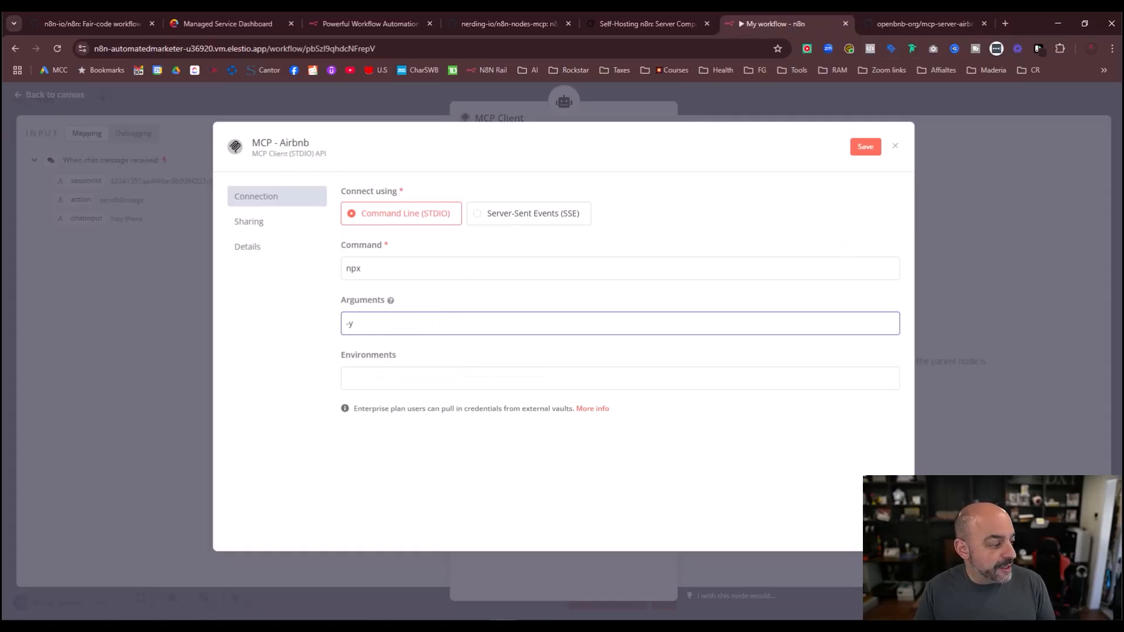
key("ctrl+Tab")
left_click(803, 17)
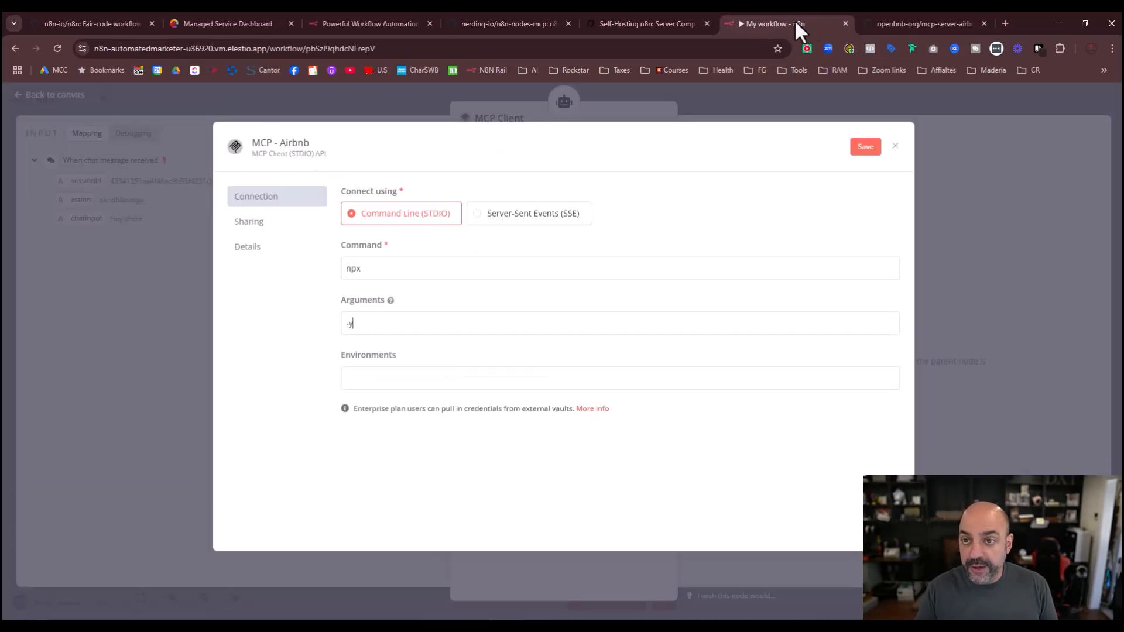
key("ctrl+v")
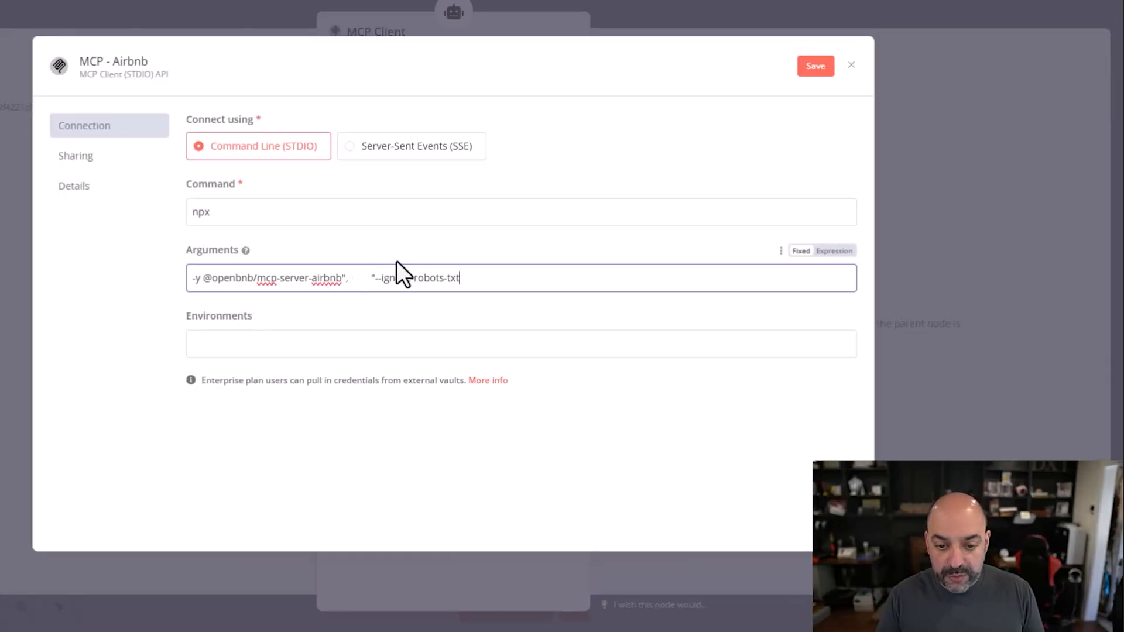
left_click(344, 278)
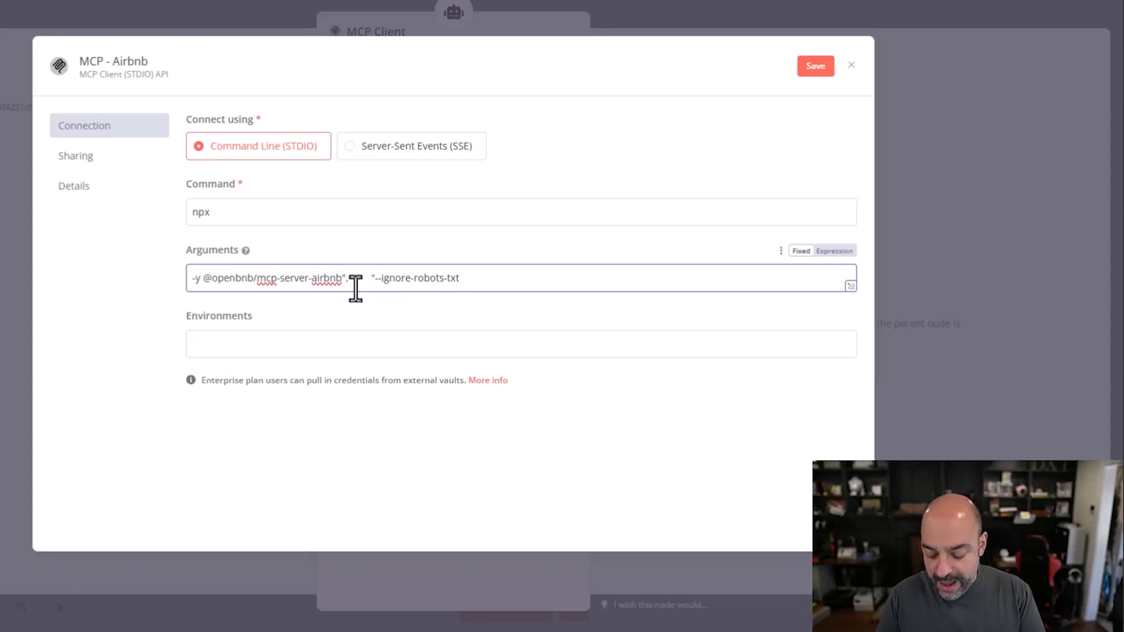
key("BackSpace")
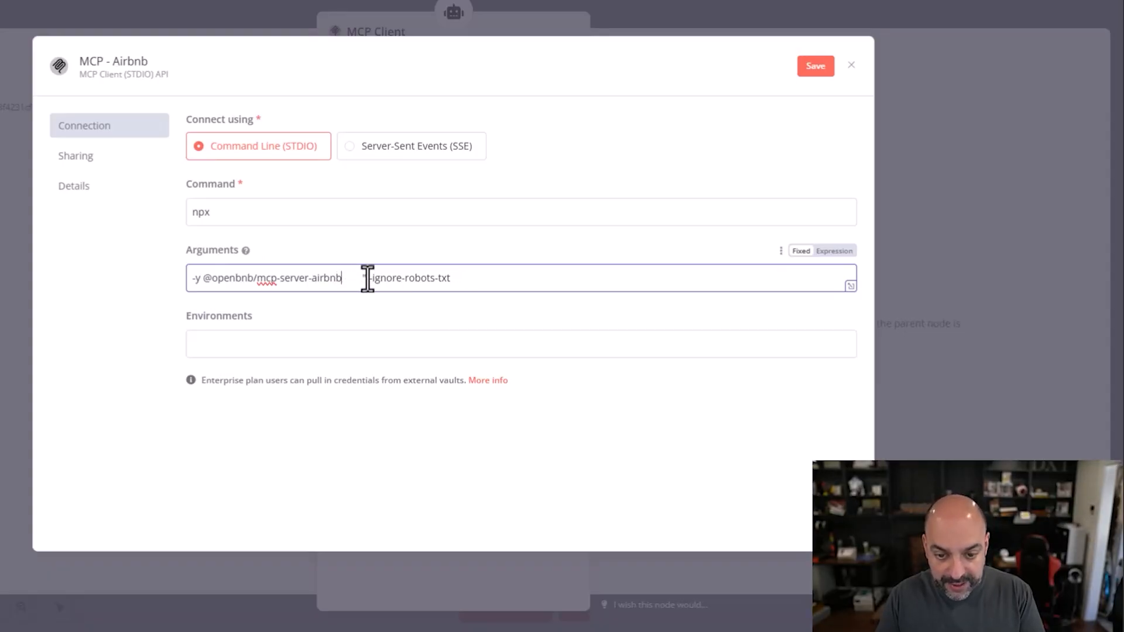
key("Delete")
key("Delete")
key("Delete")
key("Delete")
key("Delete")
key("Delete")
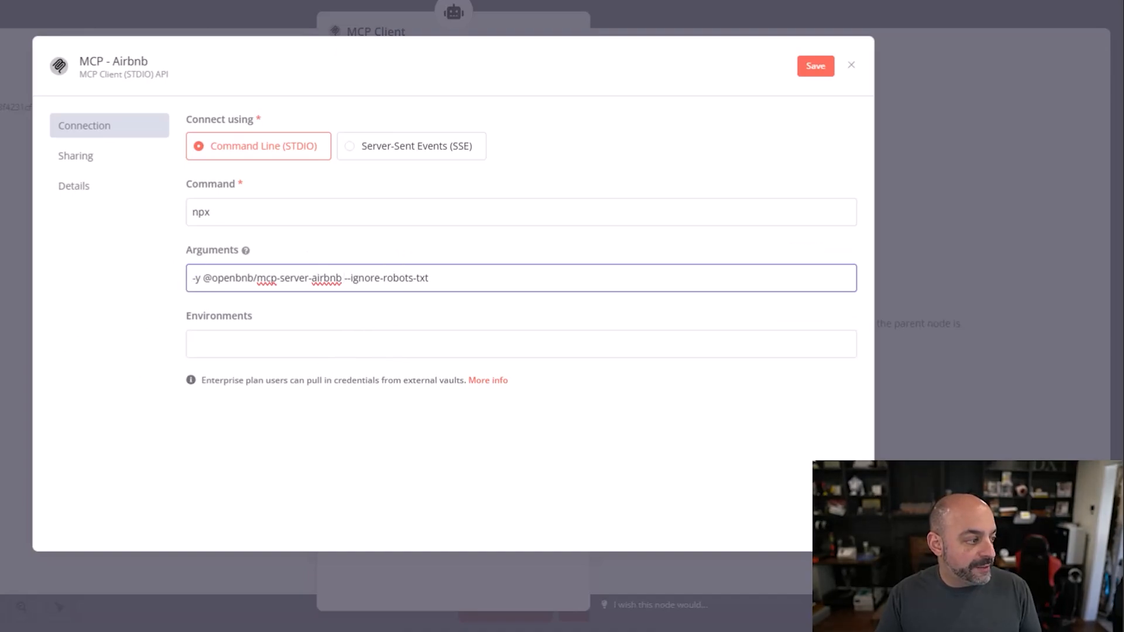
Save the credential under the name MCP - Airbnb, close it and return to the workflow canvas
left_click(814, 67)
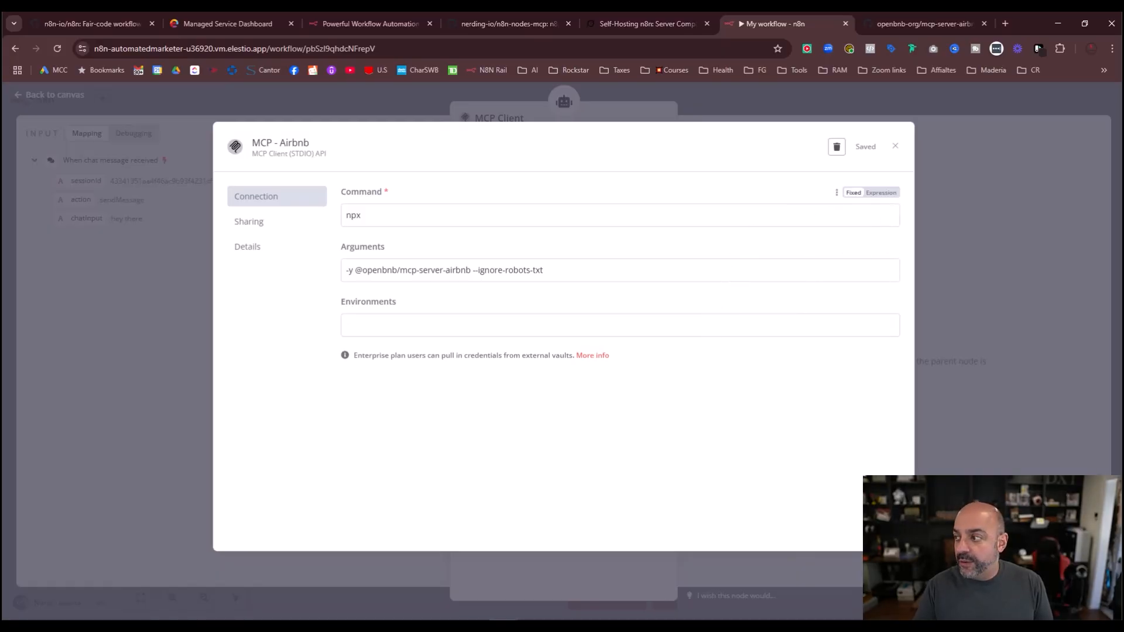
left_click(311, 144)
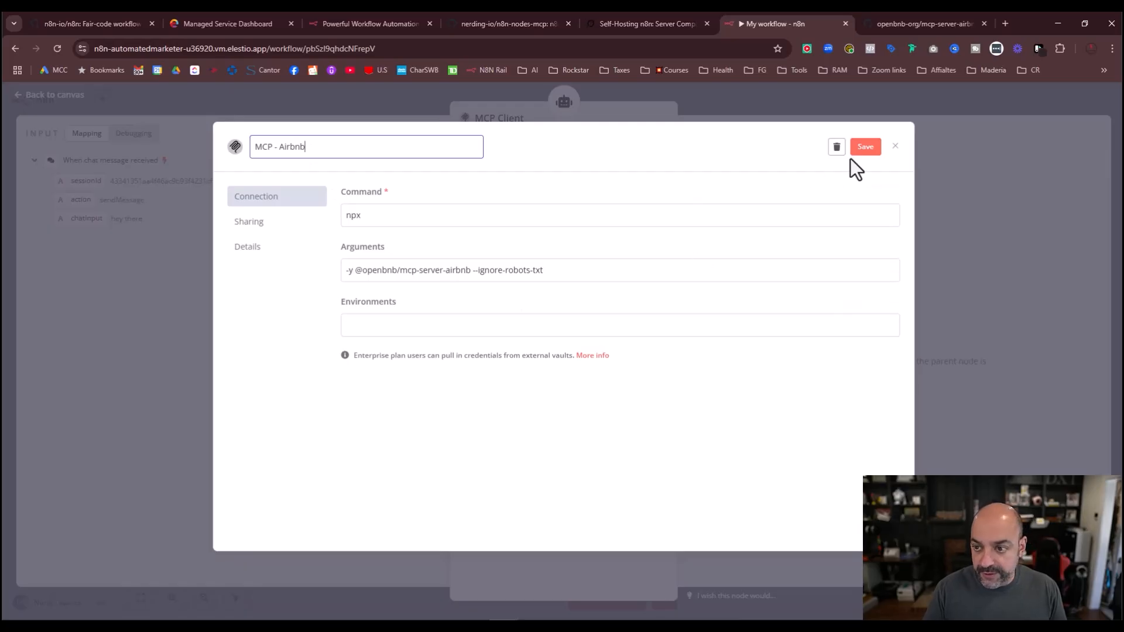
left_click(856, 151)
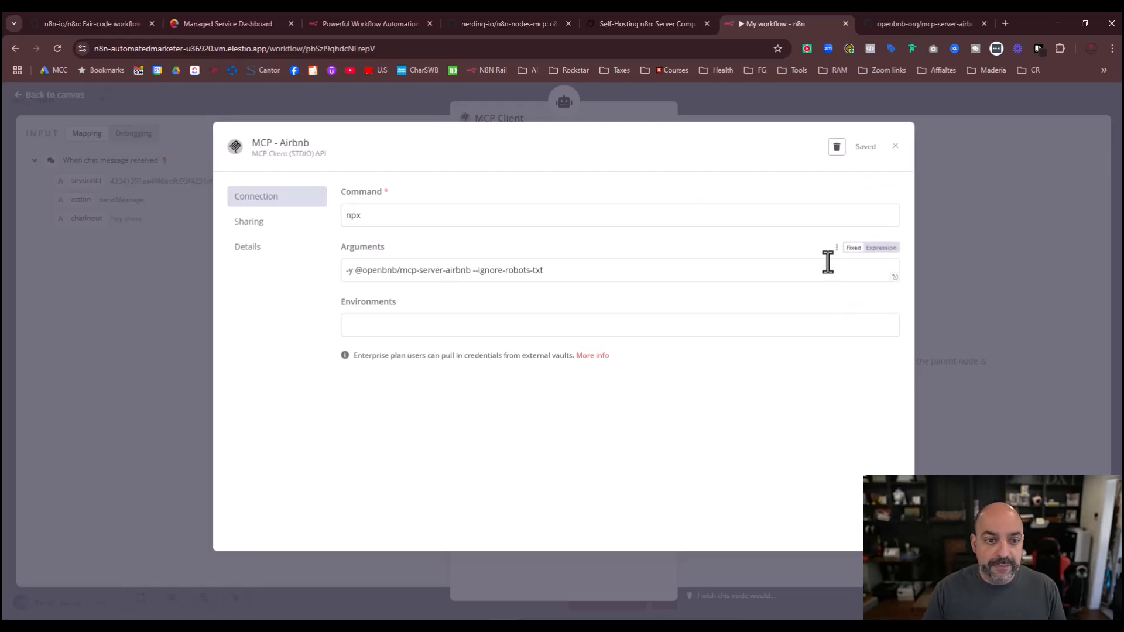
left_click(896, 146)
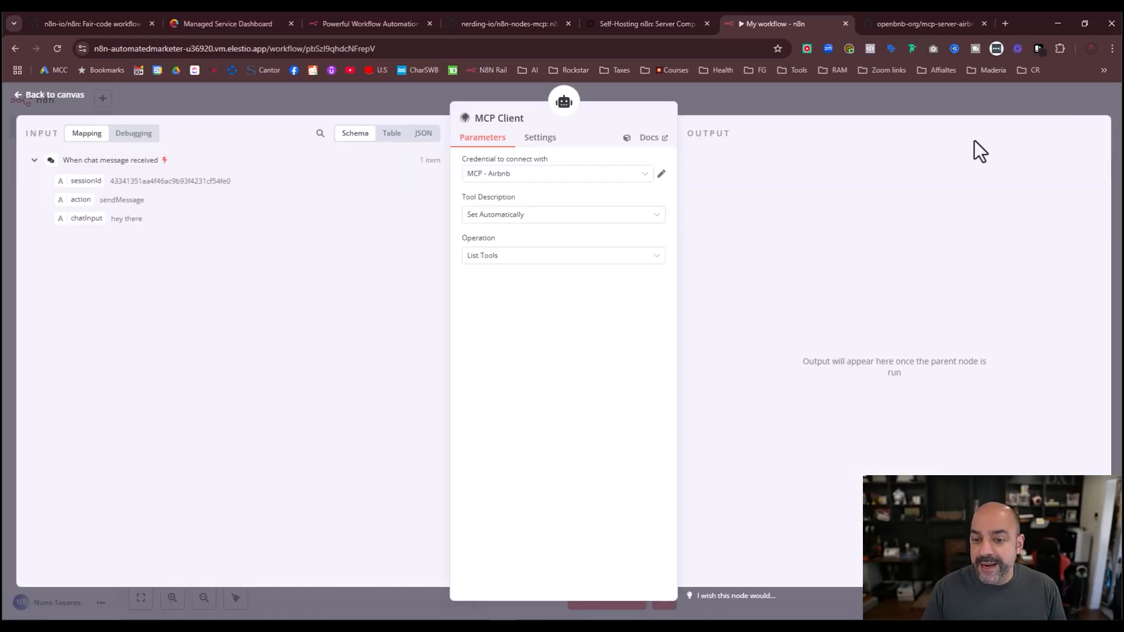
left_click(18, 99)
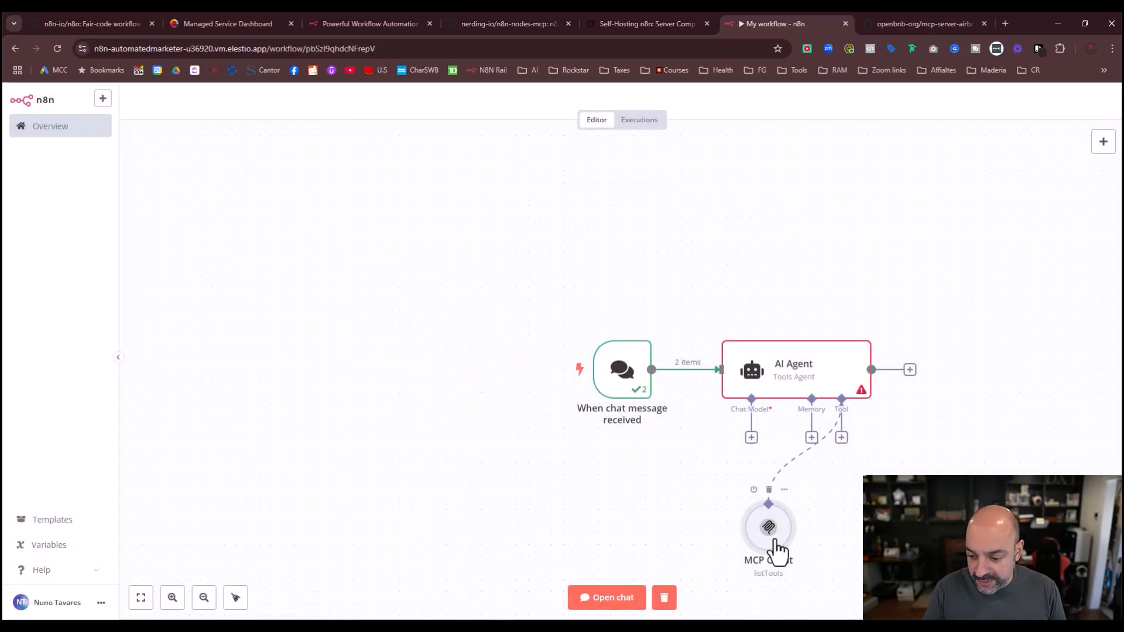
Rename the MCP Client node to MCP Airbnb List Tools and return to the canvas
double_click(777, 553)
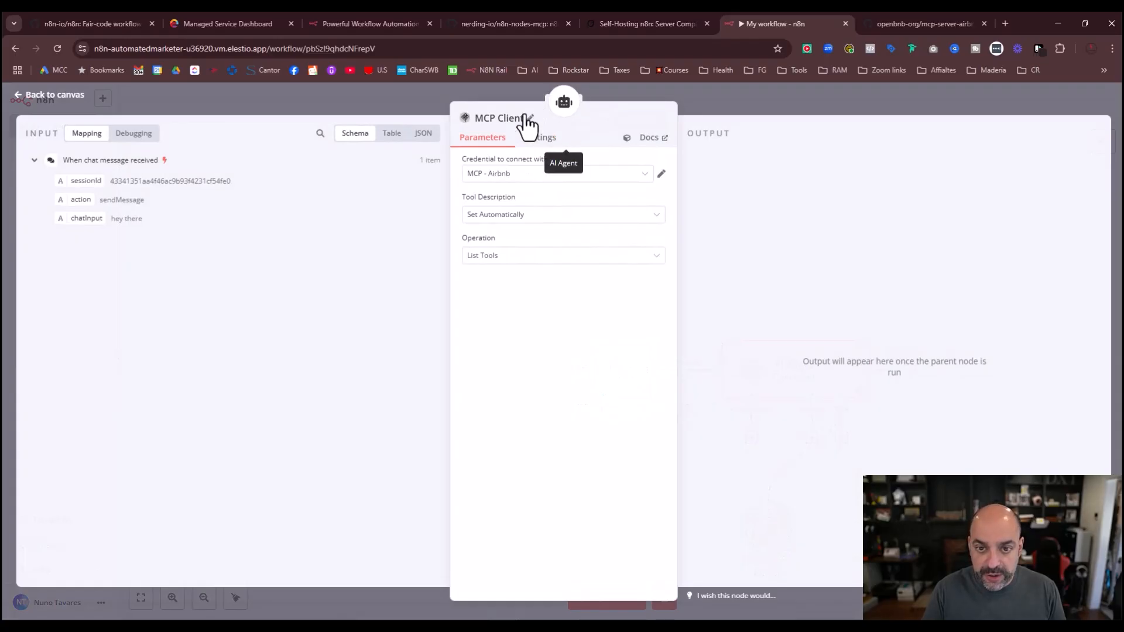
left_click(521, 119)
left_click_drag(608, 114, 562, 125)
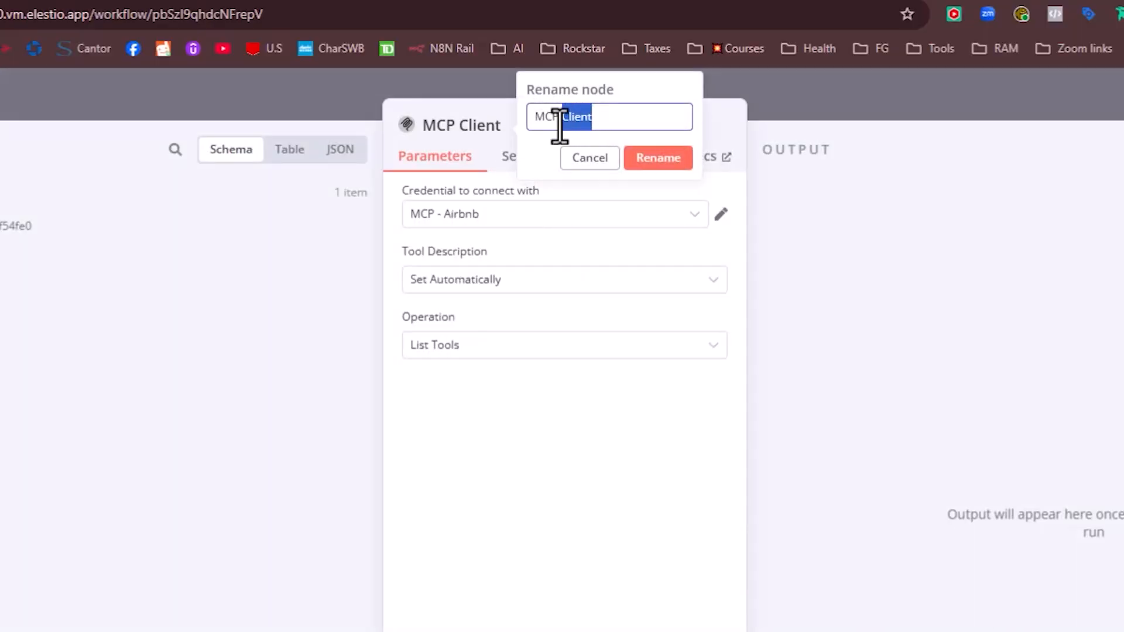
type("Airbnb List Tools")
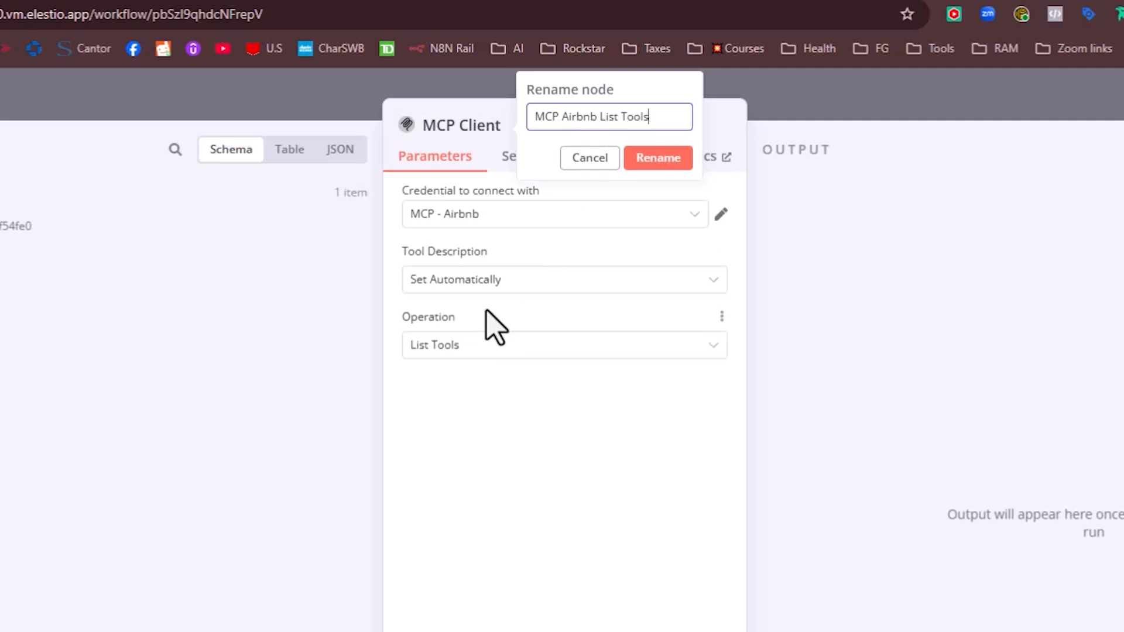
left_click(661, 159)
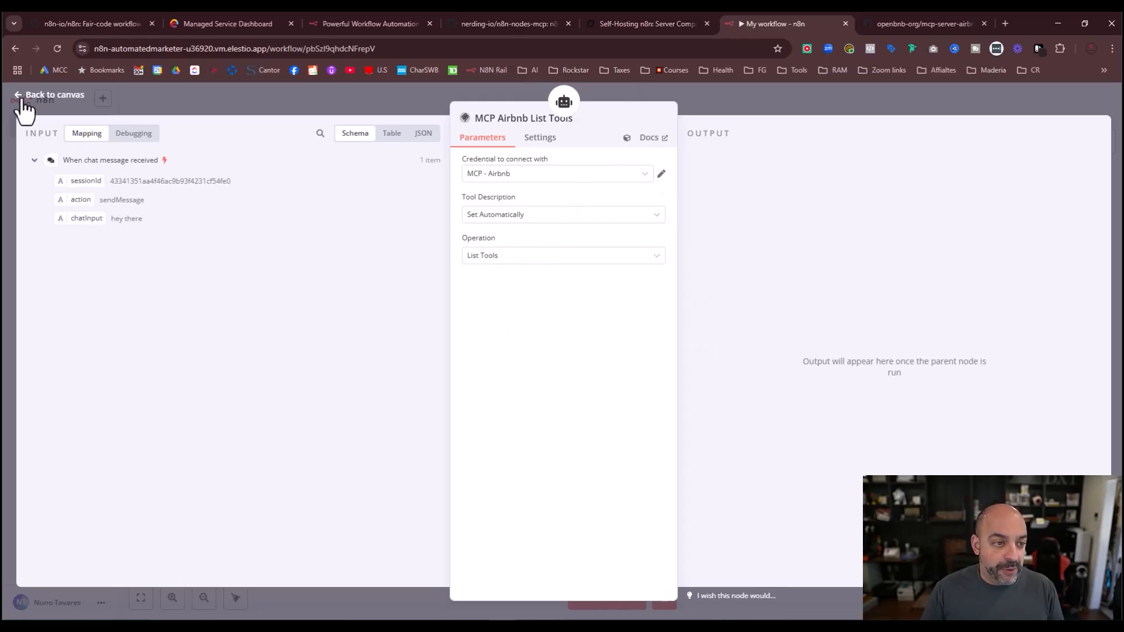
left_click(23, 101)
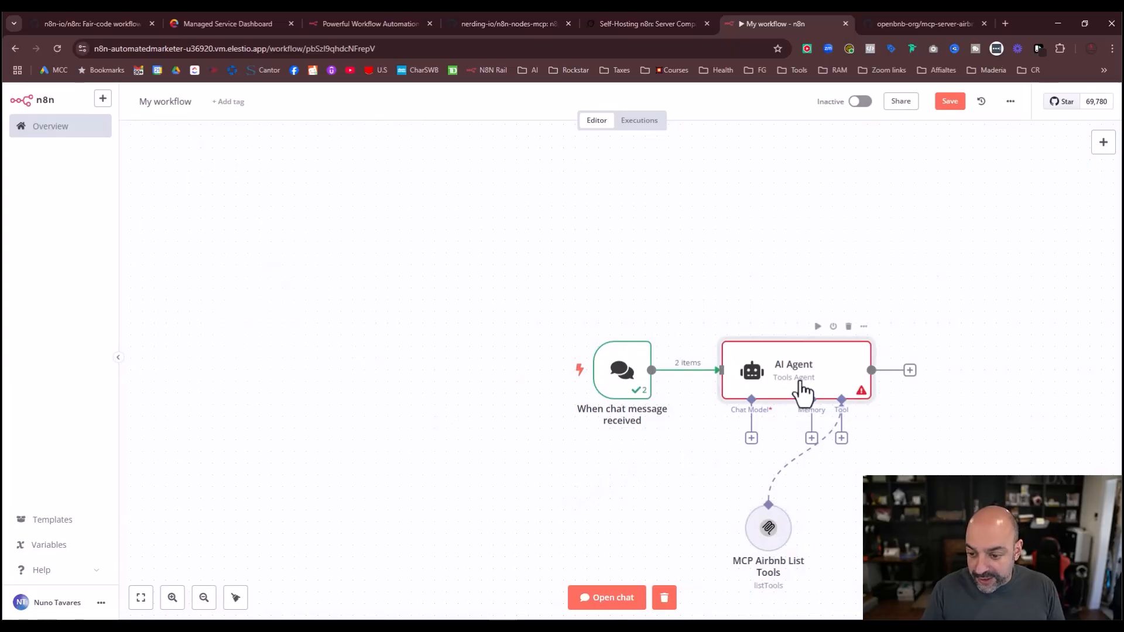
Attach an OpenAI Chat Model to the AI Agent and start a new credential for it
left_click(751, 438)
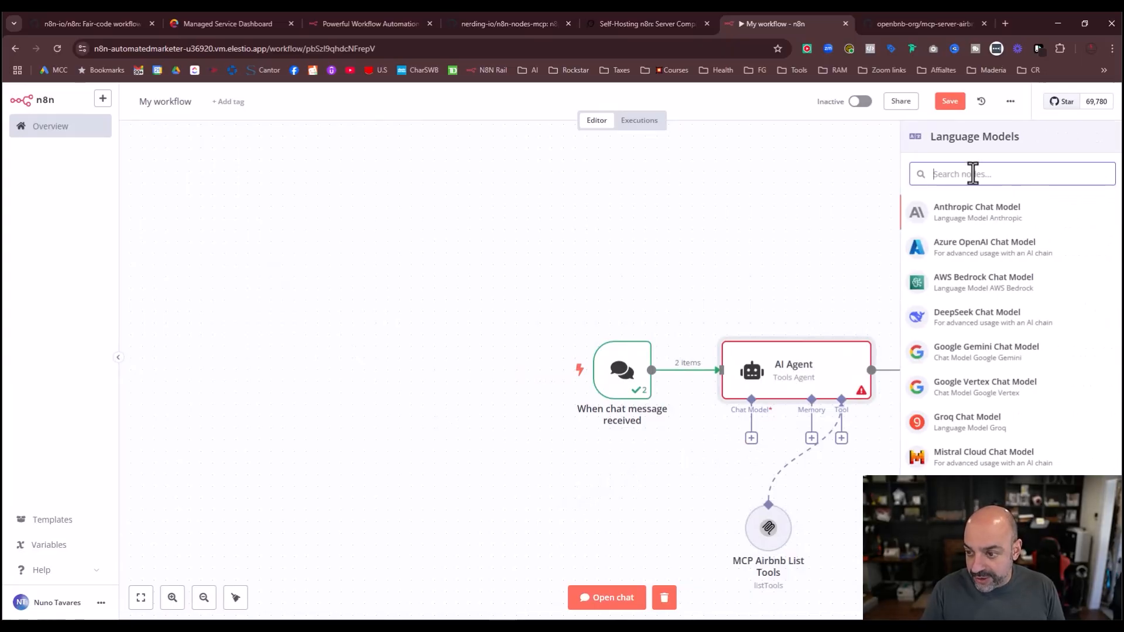
left_click(798, 378)
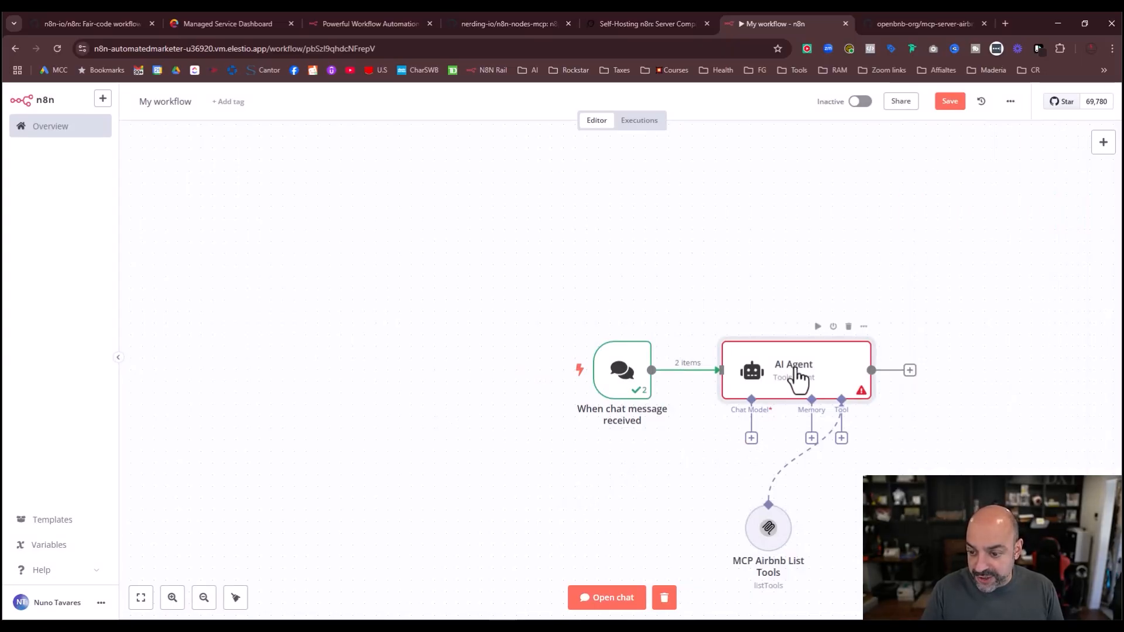
left_click(752, 438)
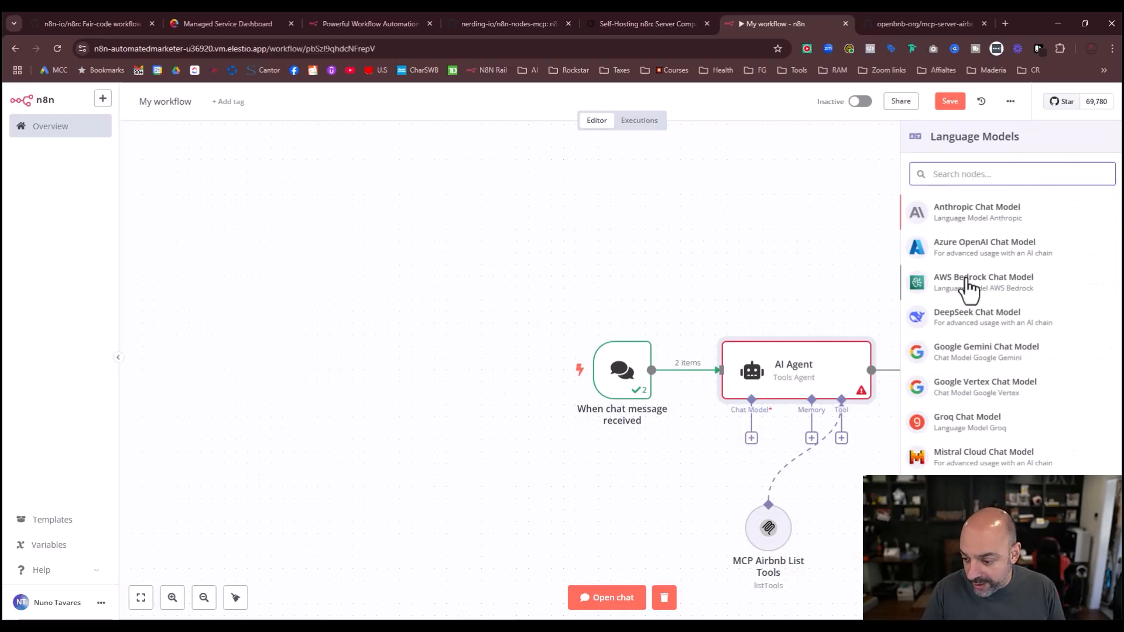
left_click(990, 527)
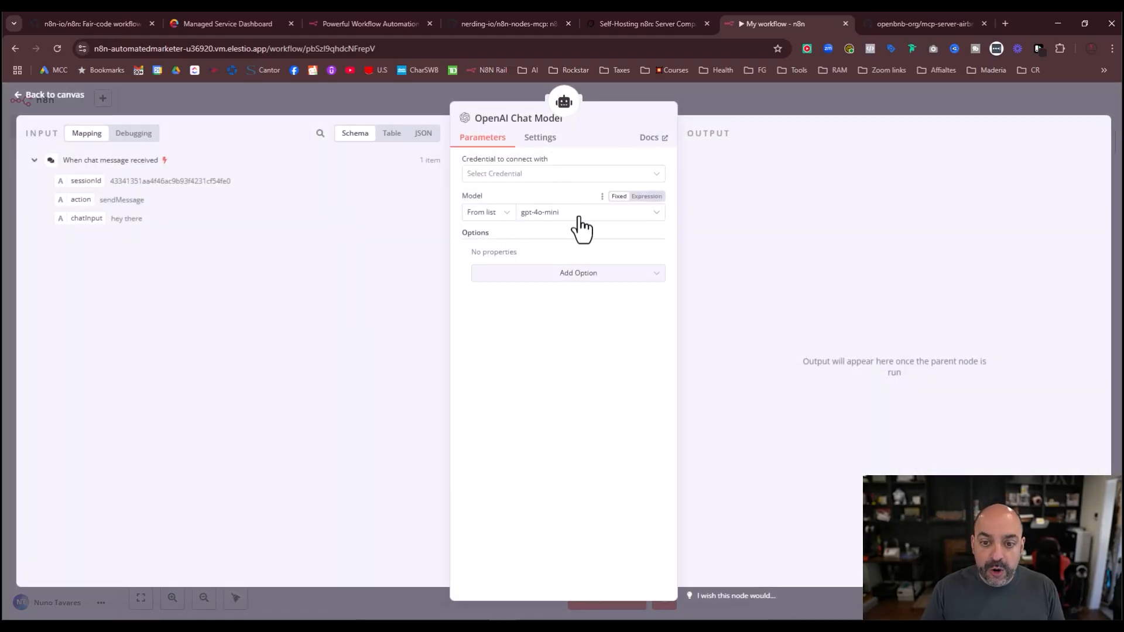
left_click(539, 176)
left_click(536, 201)
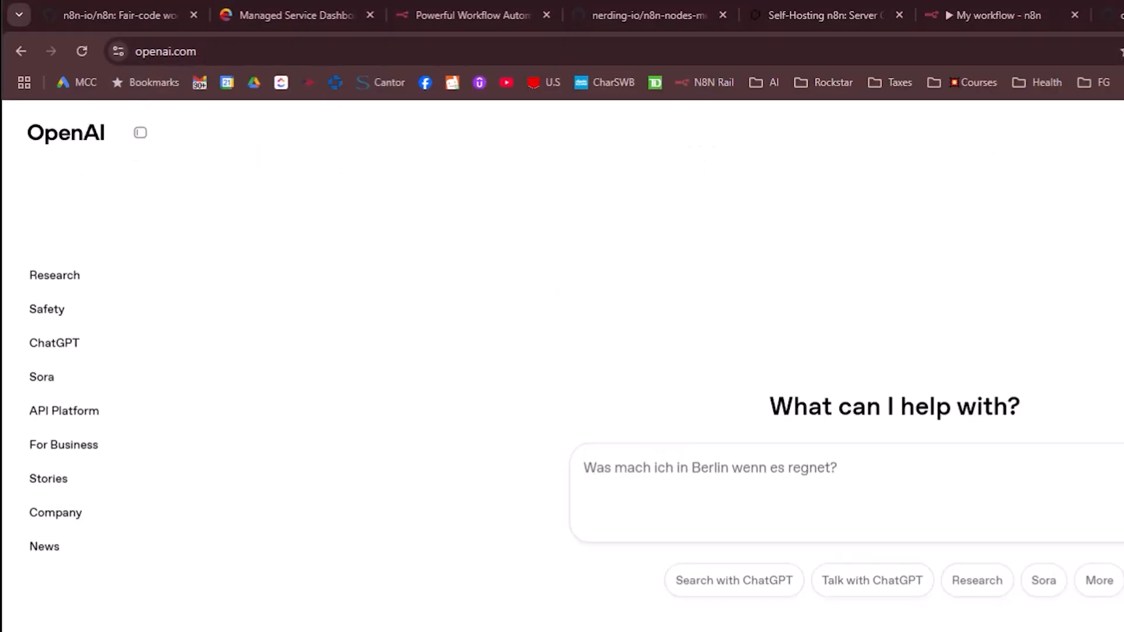
Switch to the OpenAI API Platform and create a new project named N8N - Self Host
mouse_move(1078, 108)
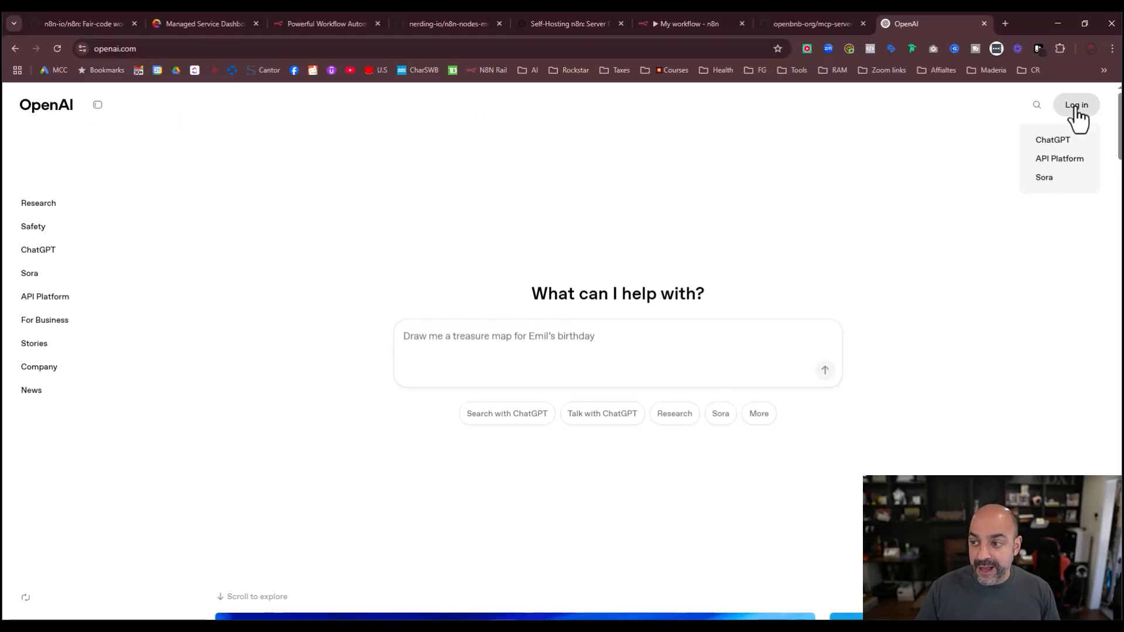
left_click(1059, 159)
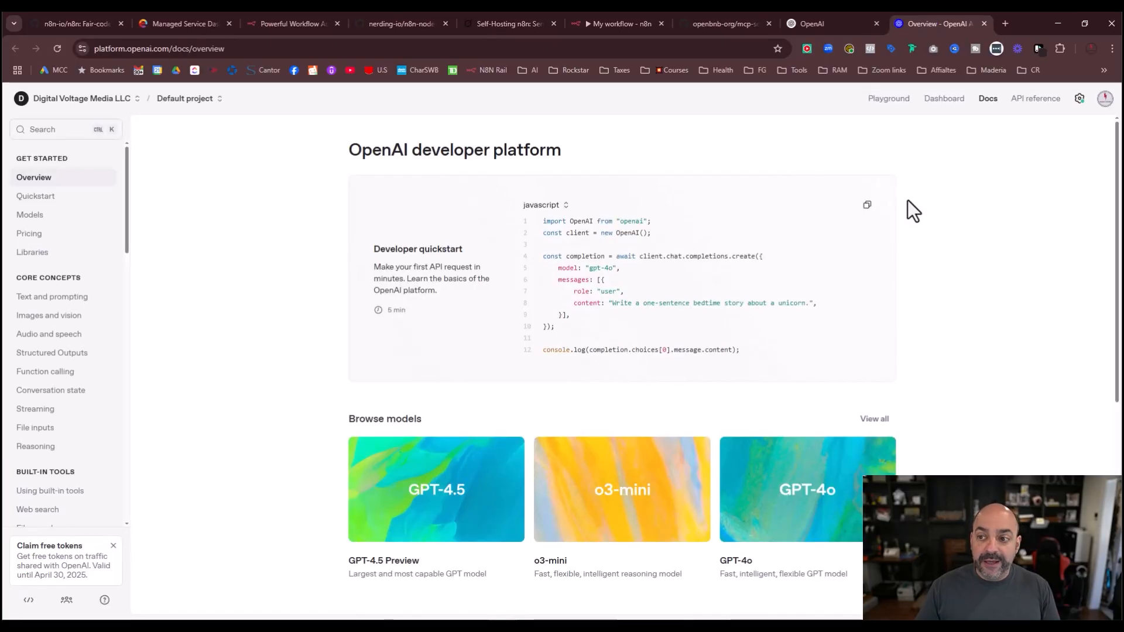
scroll(87, 275, "down", 4)
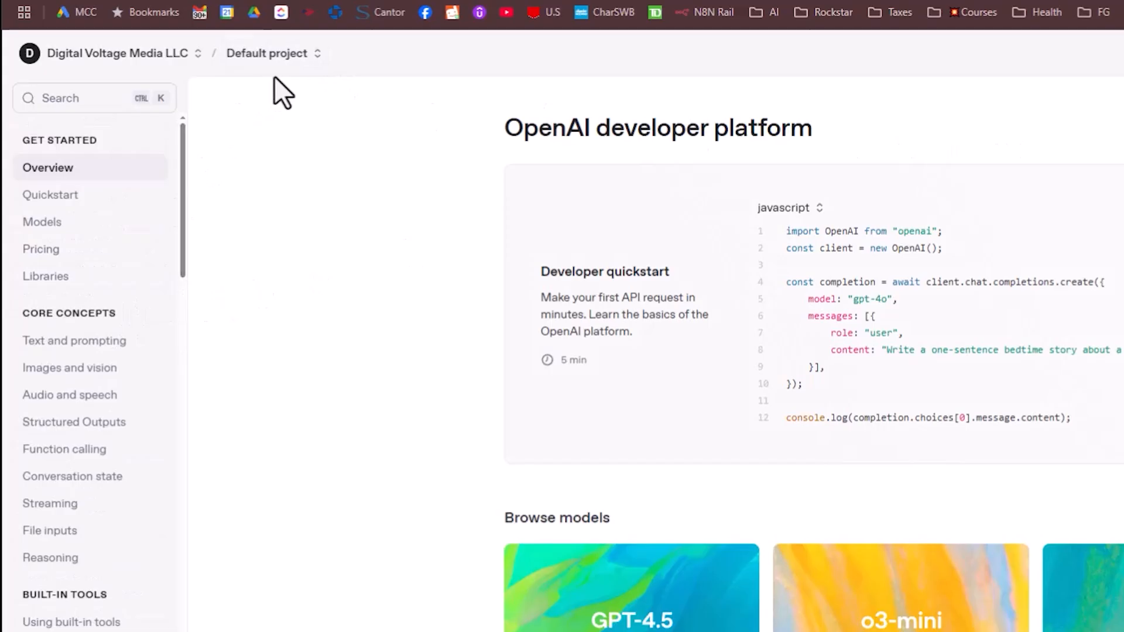
left_click(199, 100)
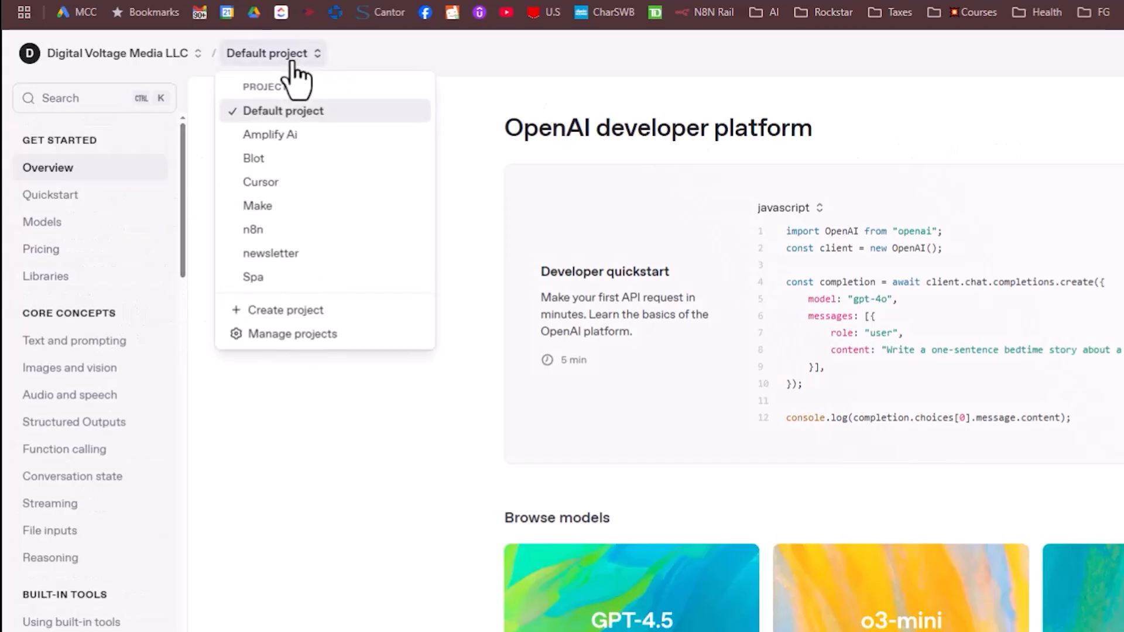
left_click(304, 310)
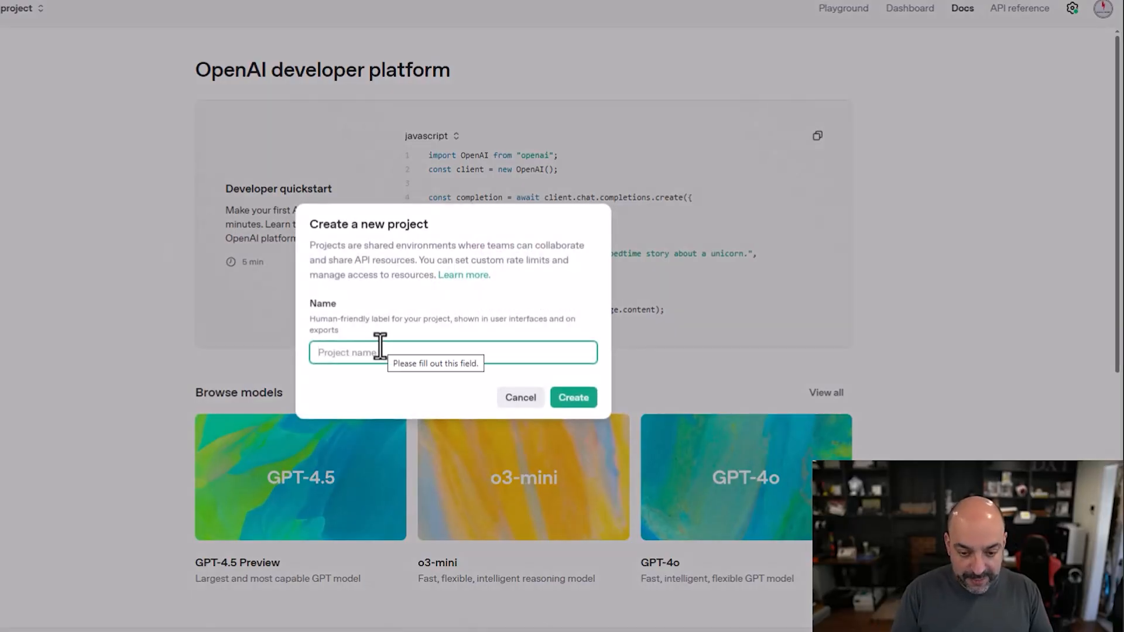
type("N8N - Self Host")
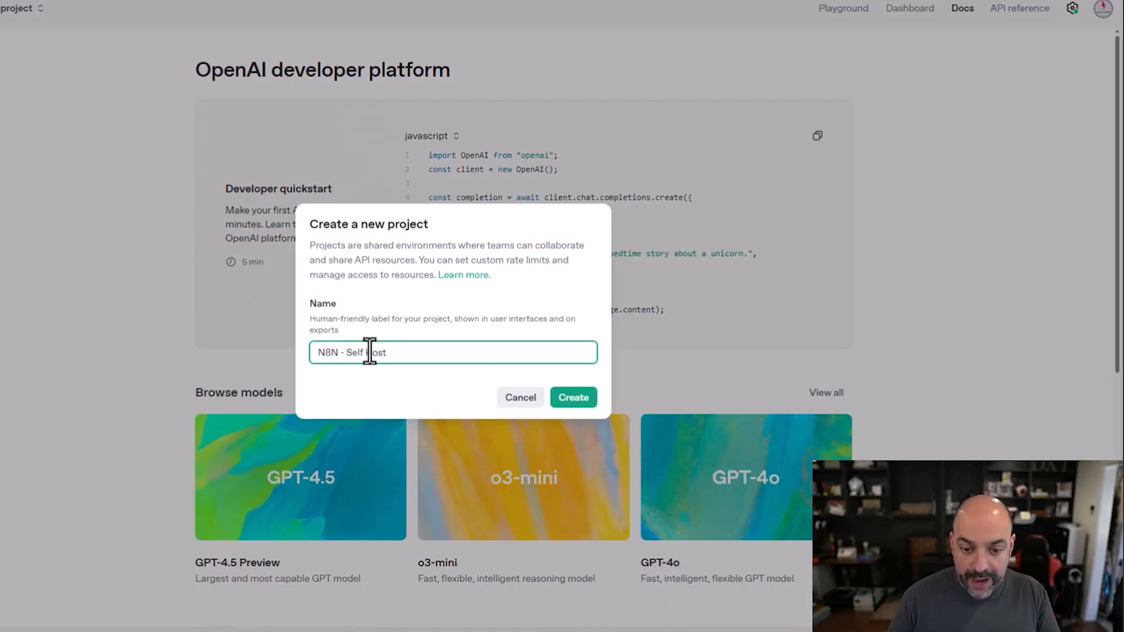
left_click(573, 401)
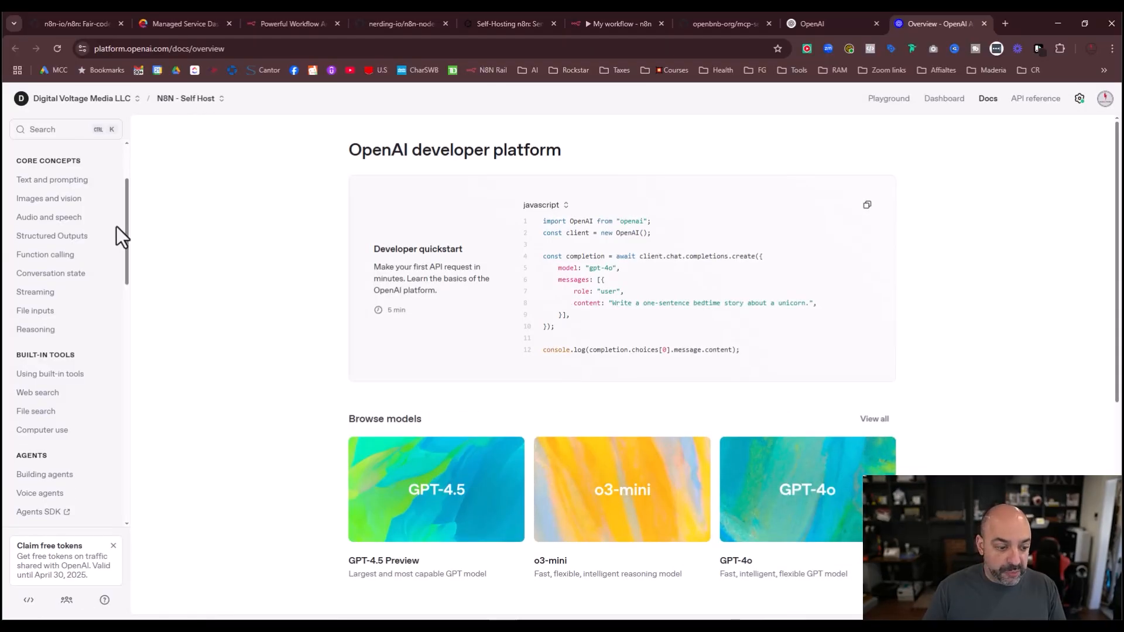
Open the organization's billing overview and look at the form for adding to the credit balance, closing it without a purchase
scroll(116, 237, "down", 3)
scroll(111, 250, "down", 15)
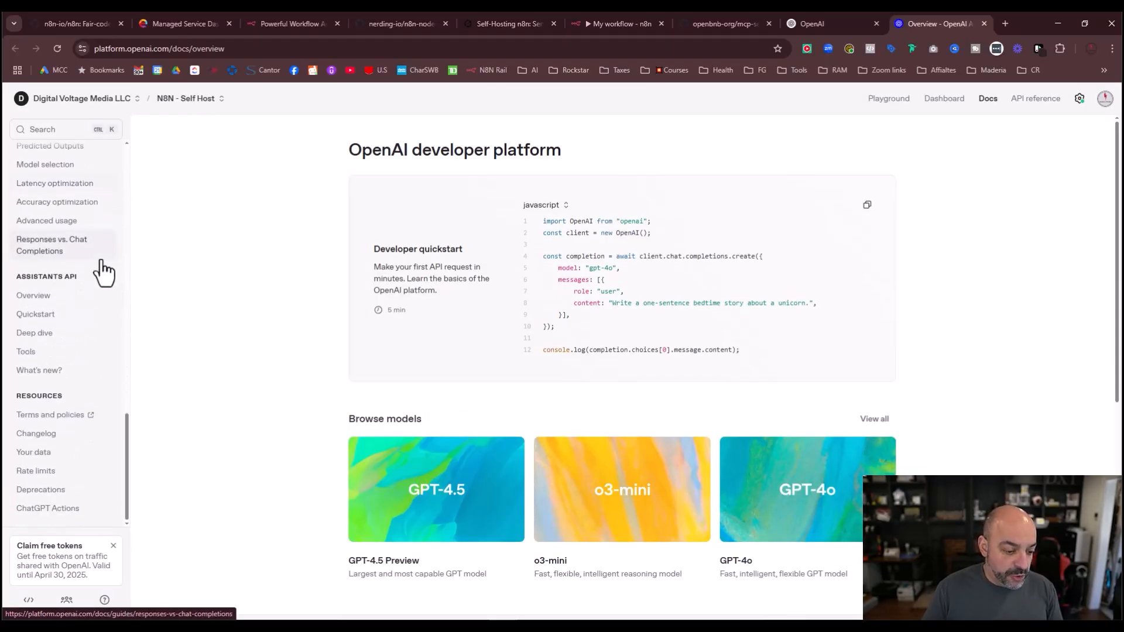
left_click(1105, 99)
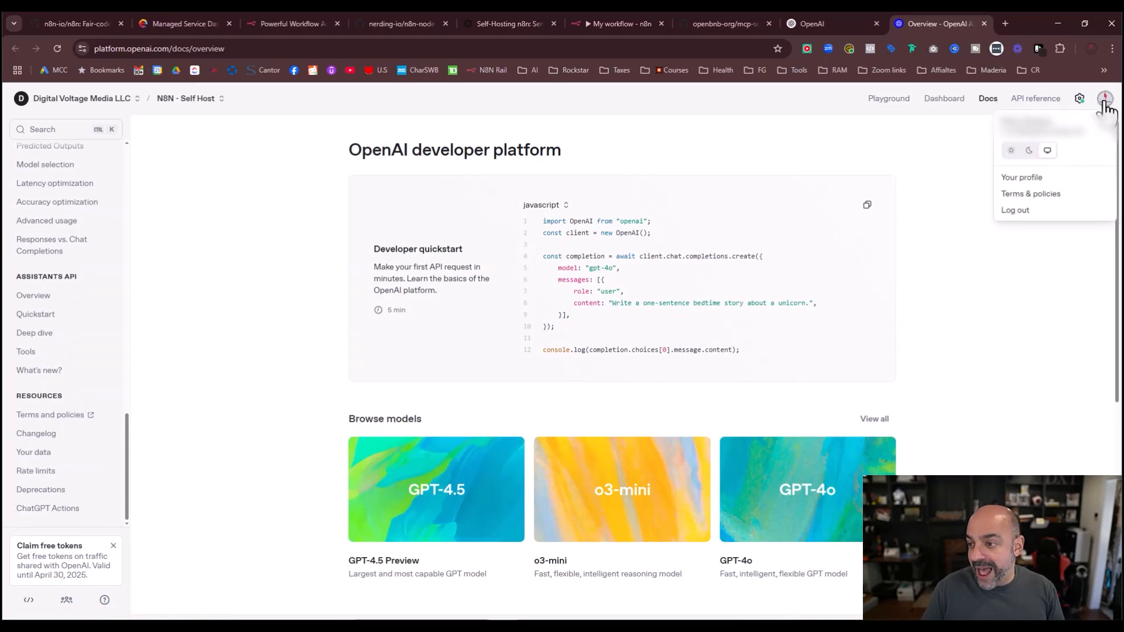
left_click(1080, 101)
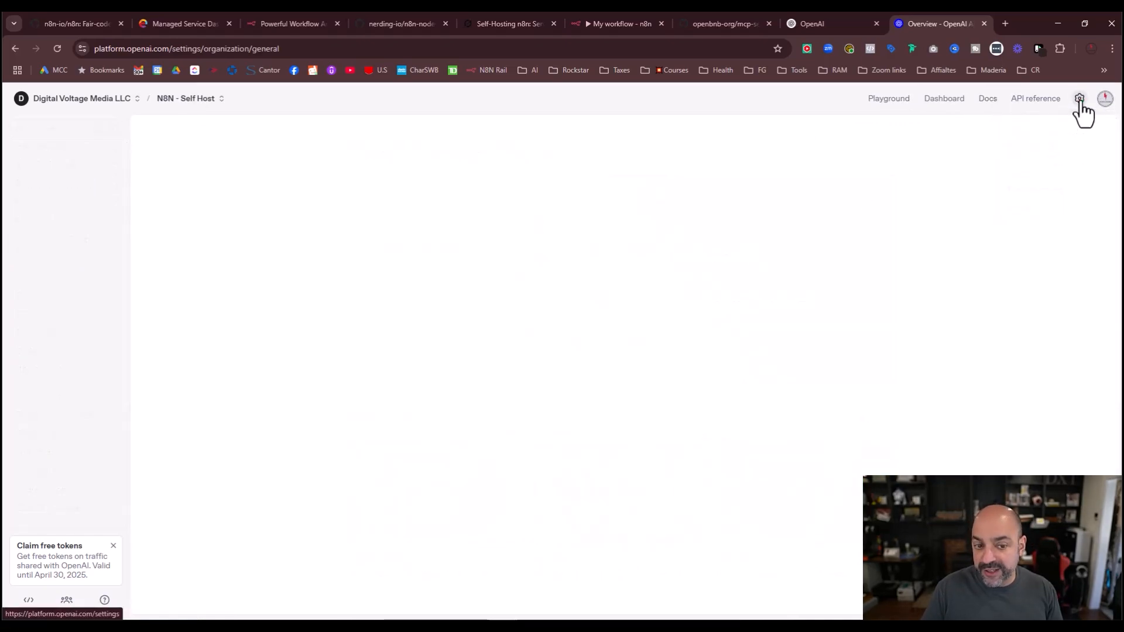
left_click(51, 303)
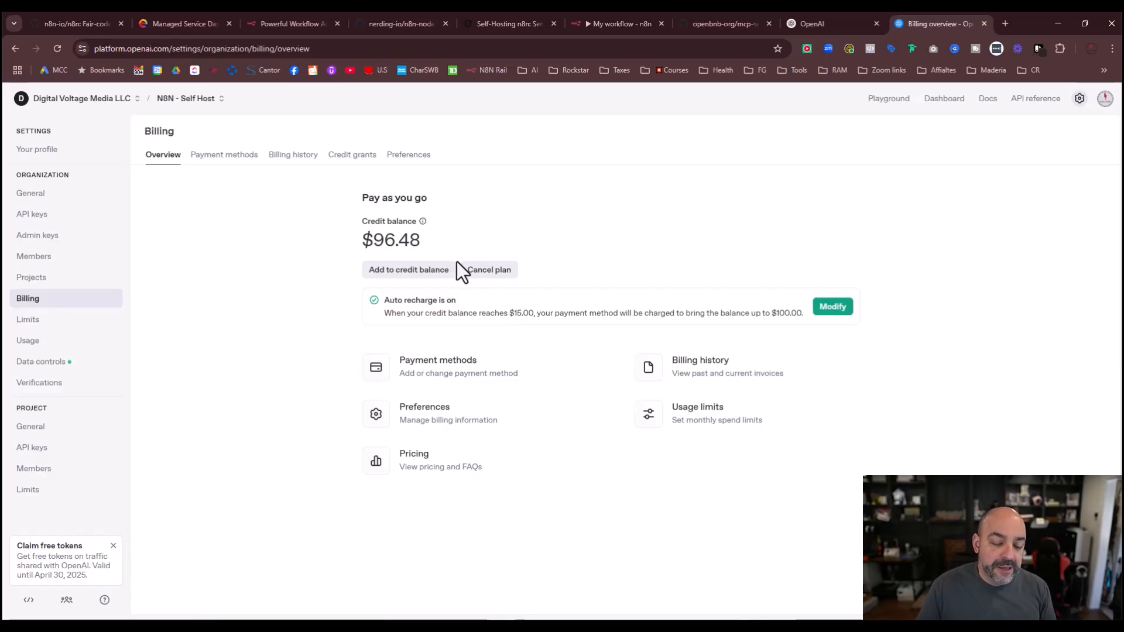
left_click(403, 270)
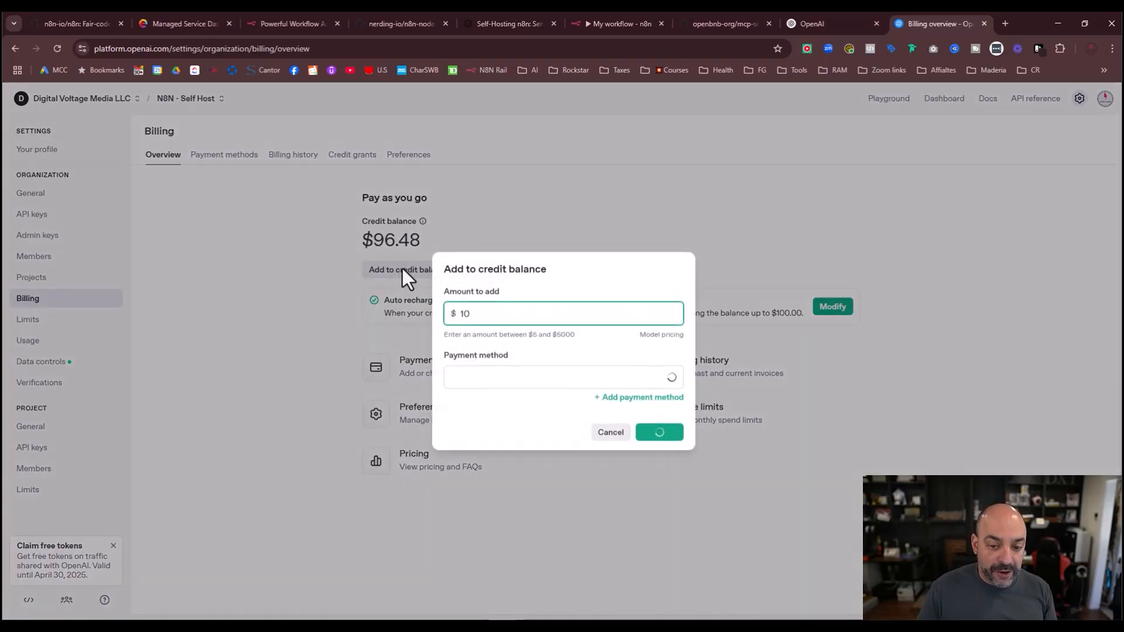
left_click(805, 175)
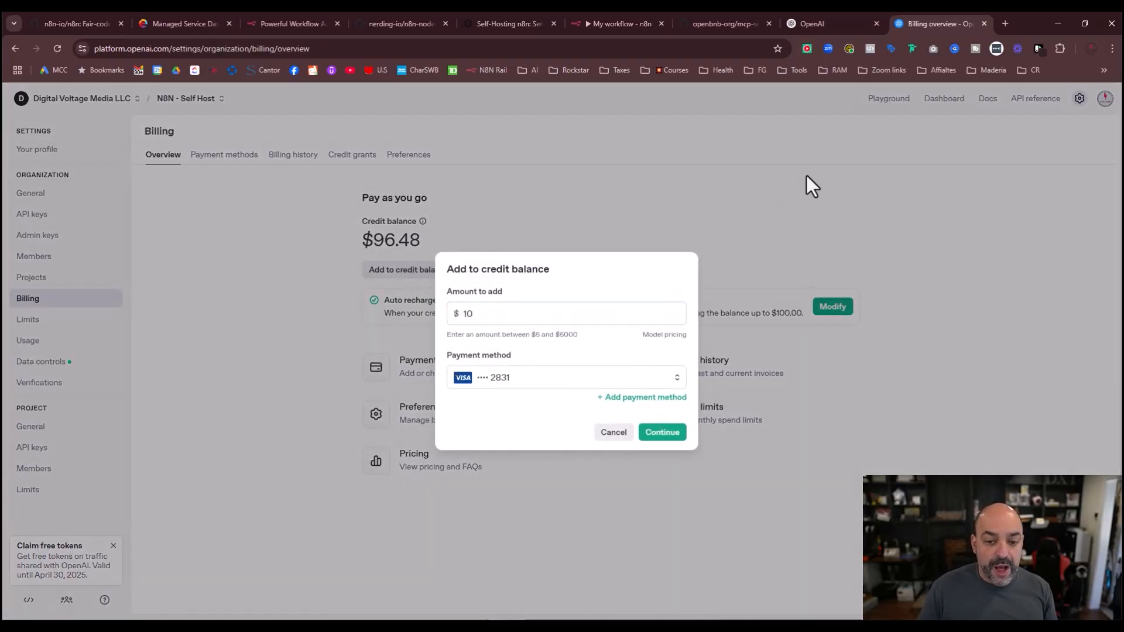
left_click(611, 432)
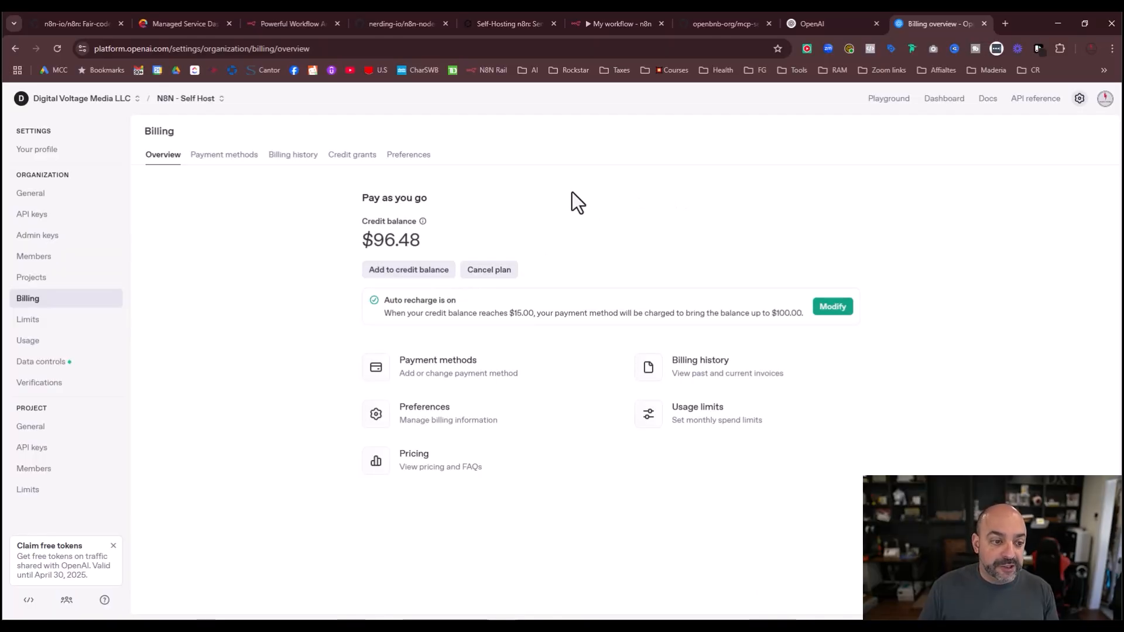
Revoke the secret key named n8n Elestio among the organization's API keys
left_click(1080, 100)
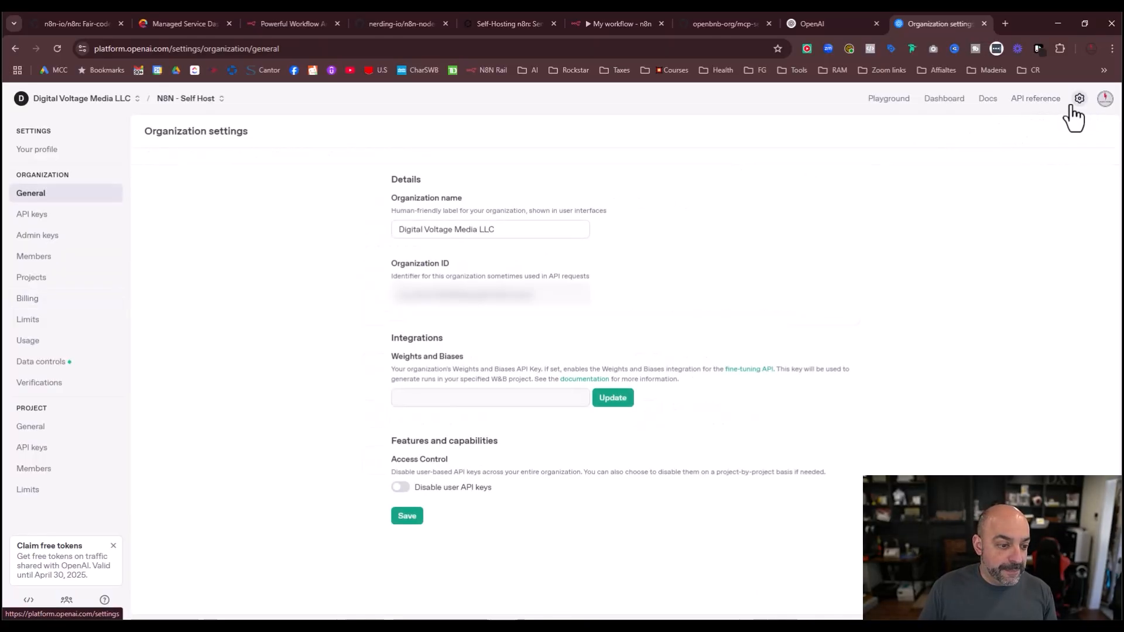
left_click(39, 214)
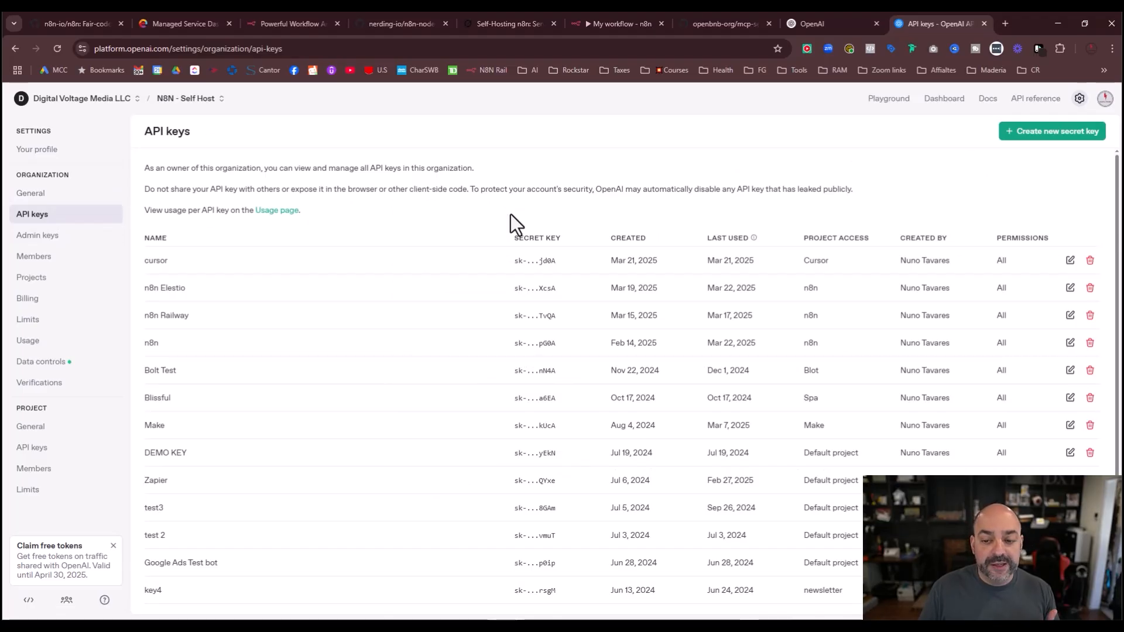
left_click(1091, 288)
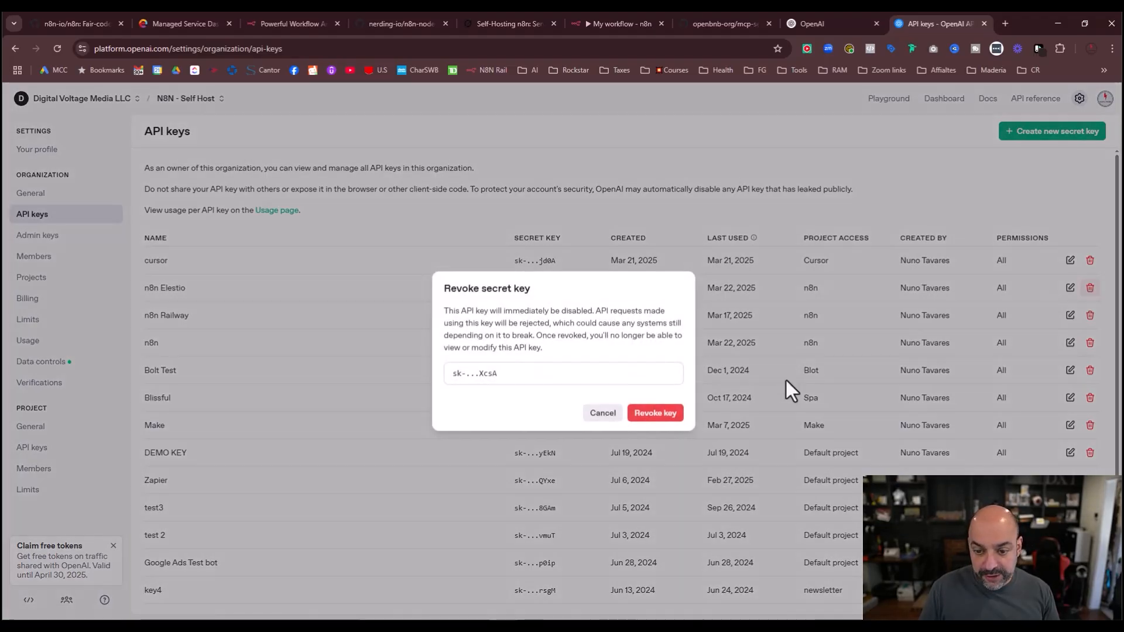
left_click(674, 416)
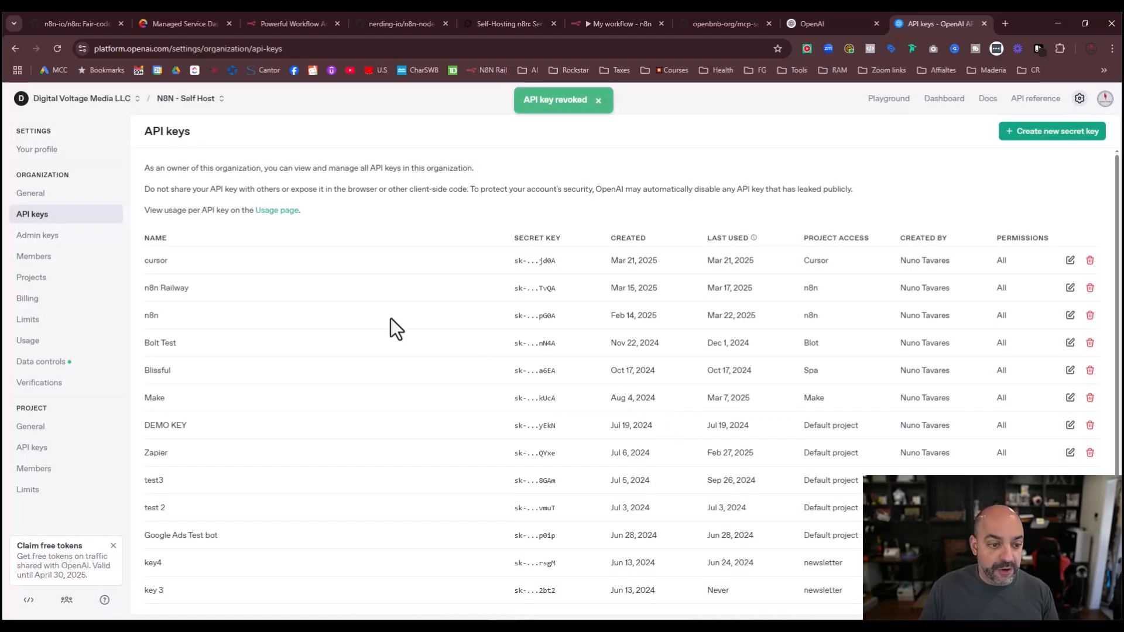
Create a secret key named n8n - Elestio for the N8N - Self Host project with all permissions and copy it
left_click(1030, 132)
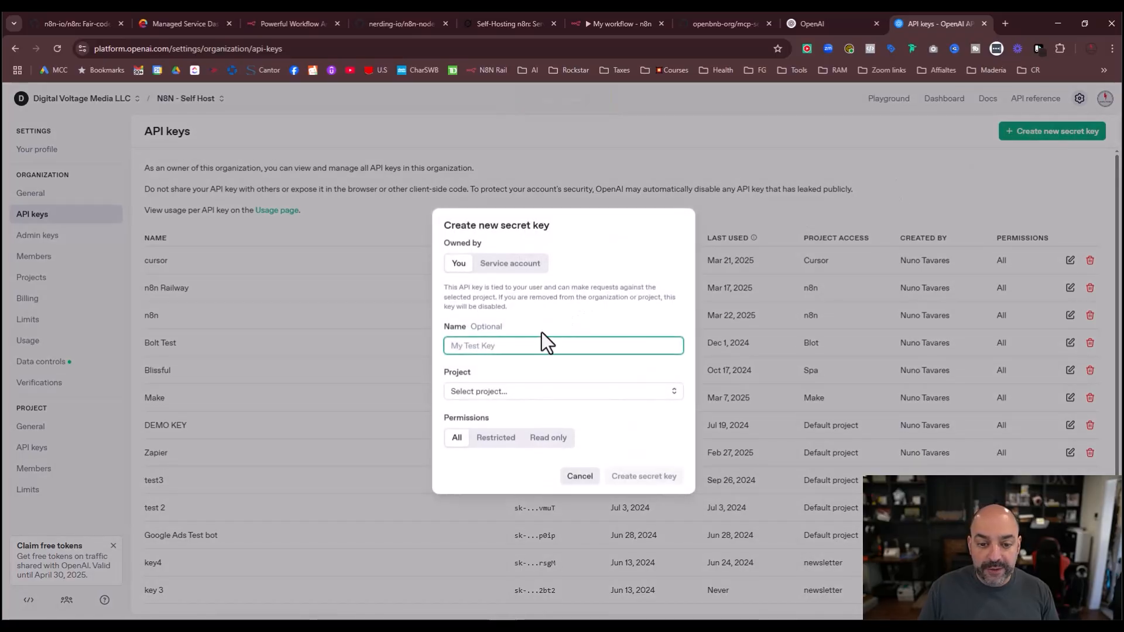
type("n8n ")
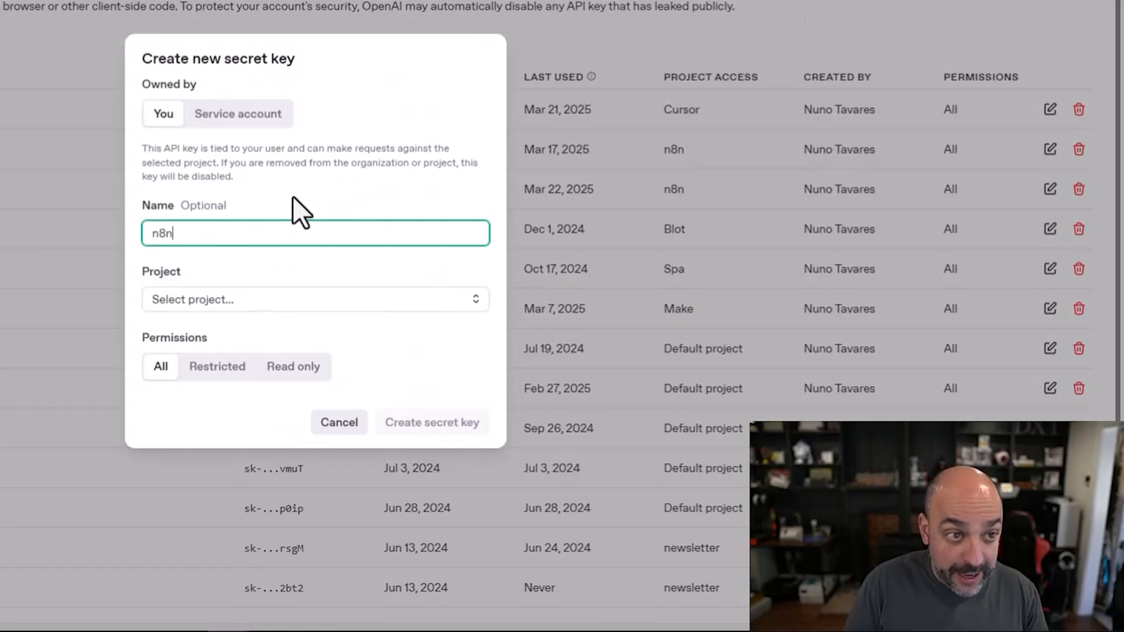
type("- E")
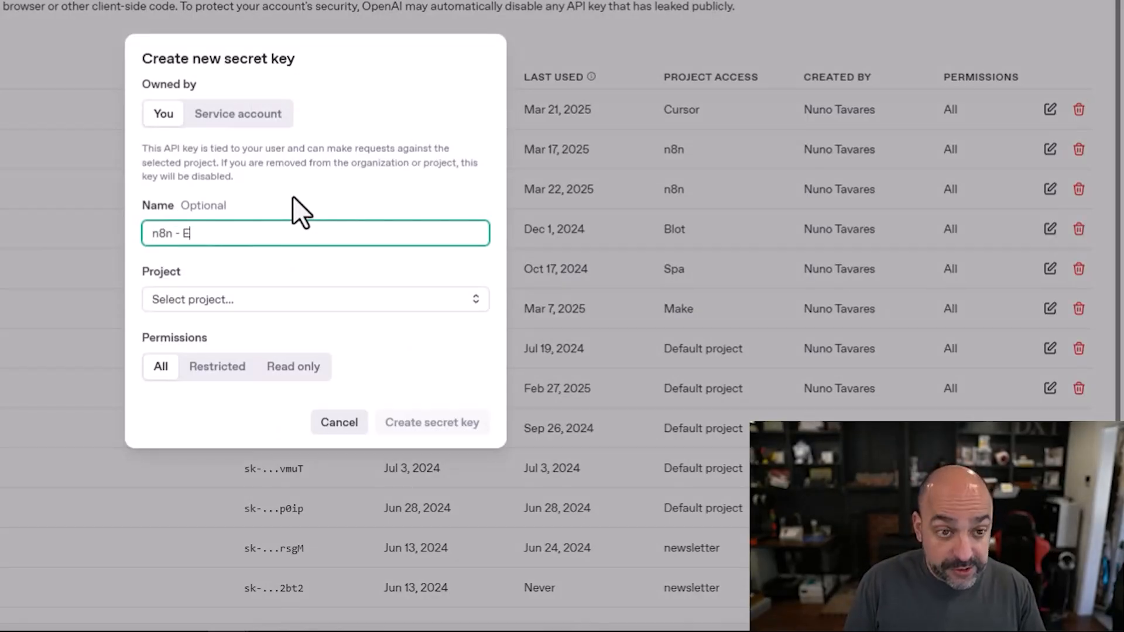
type("lestio")
left_click(304, 301)
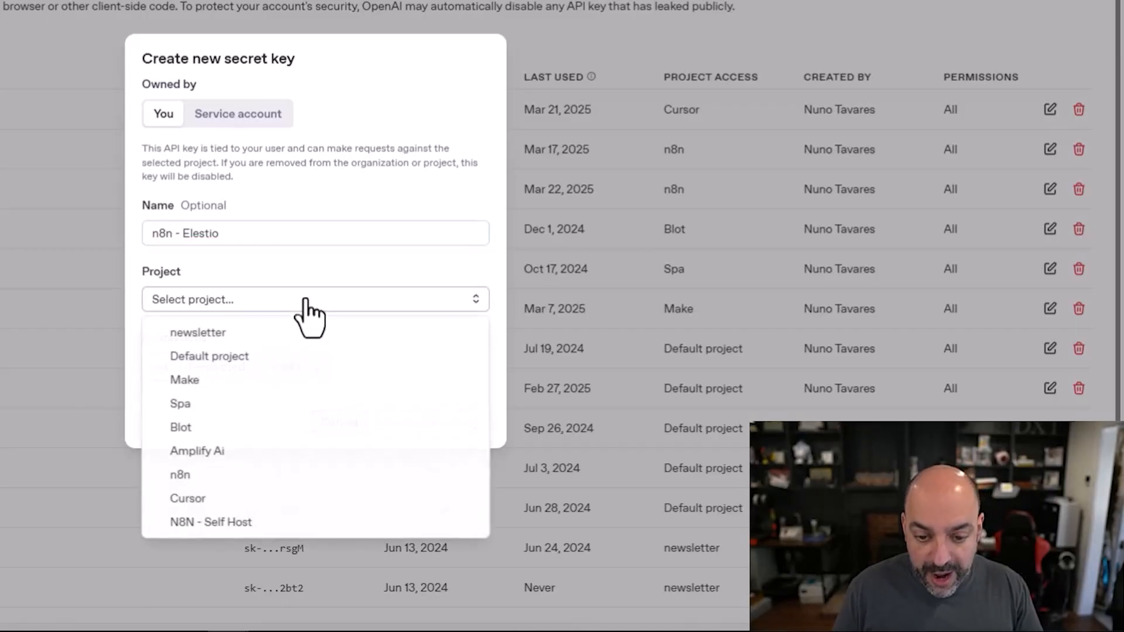
left_click(285, 522)
left_click(465, 431)
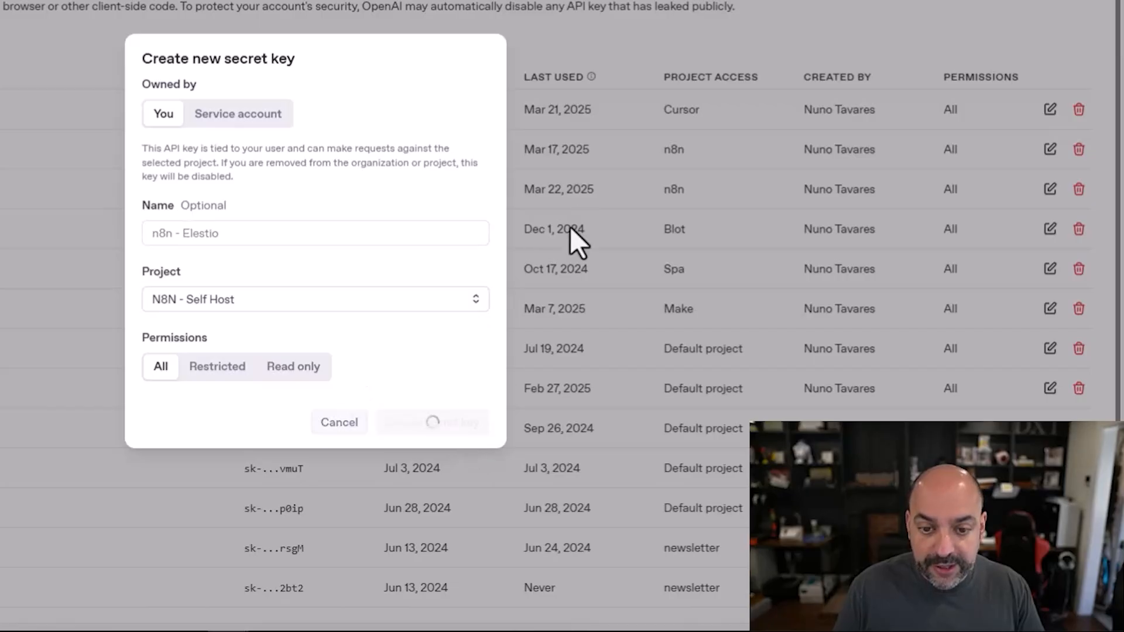
left_click(458, 258)
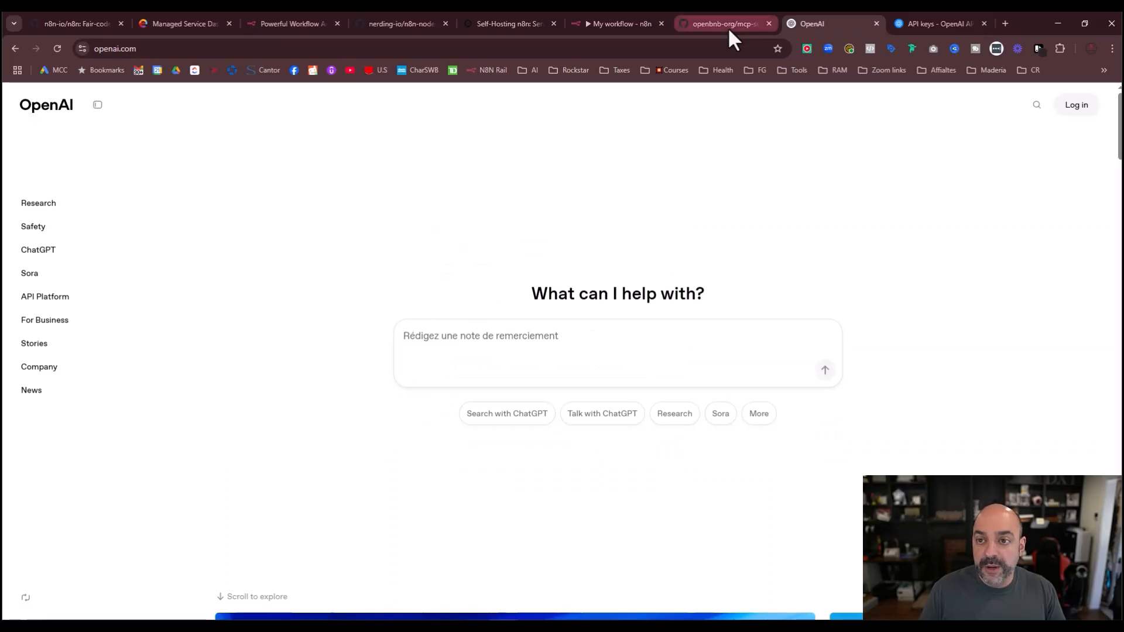
Return to the n8n workflow, paste the API key into the OpenAI account credential, save it and close the credential
left_click(728, 27)
left_click(626, 26)
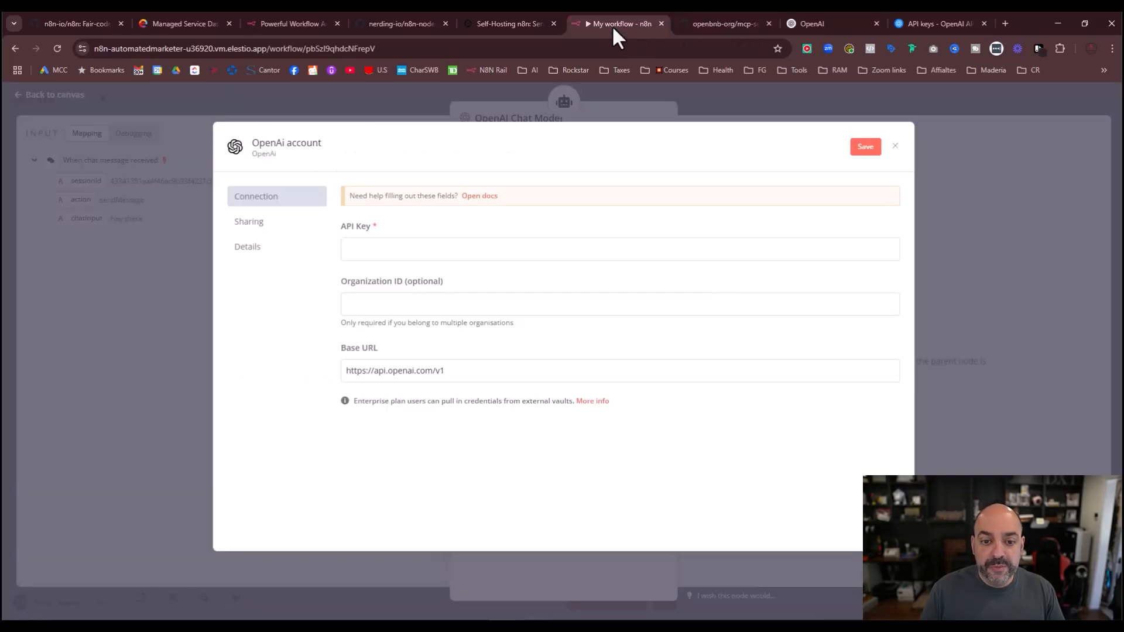
left_click(425, 251)
key("ctrl+v")
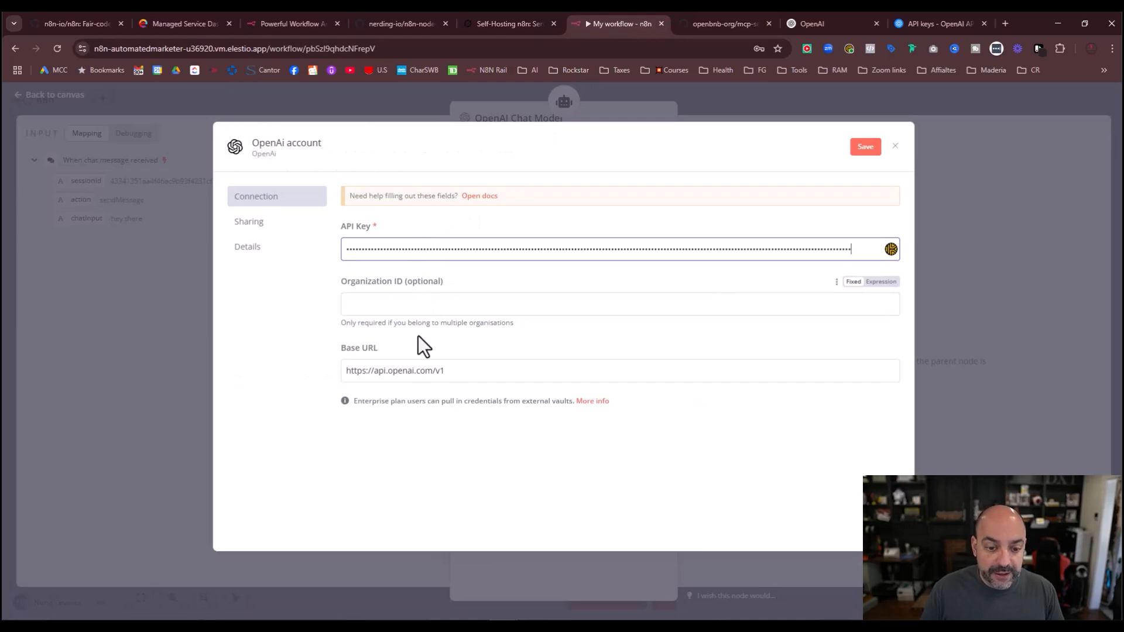
left_click(861, 154)
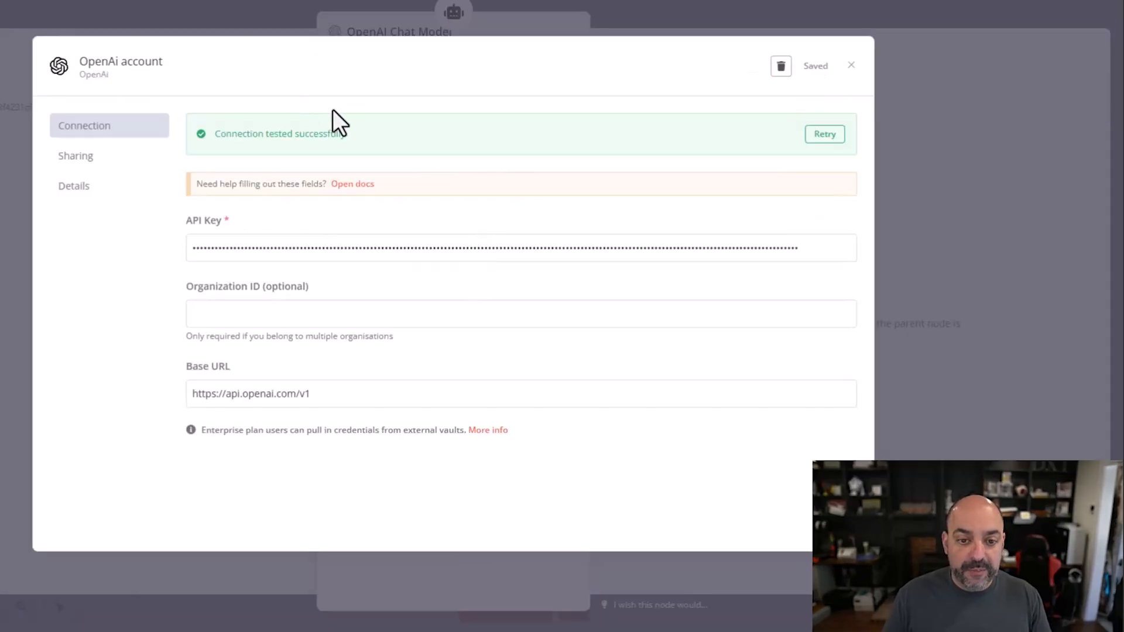
left_click(851, 65)
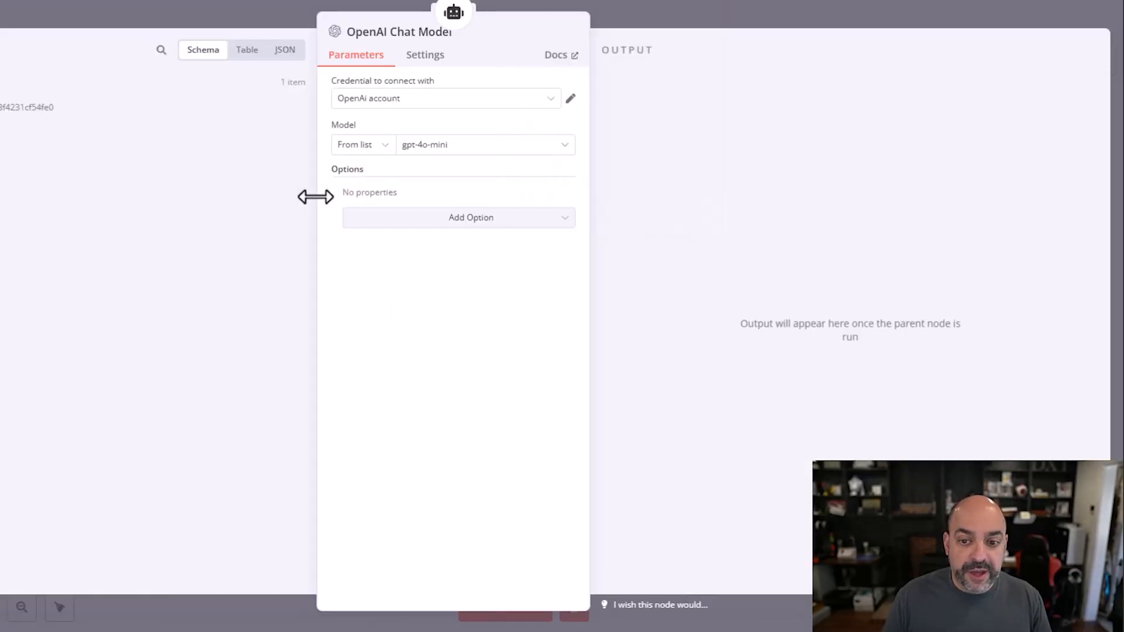
Spread the OpenAI Chat Model and MCP Airbnb List Tools nodes apart on the canvas and send the chat message "what fuctions can you did in airbnb"
left_click(432, 148)
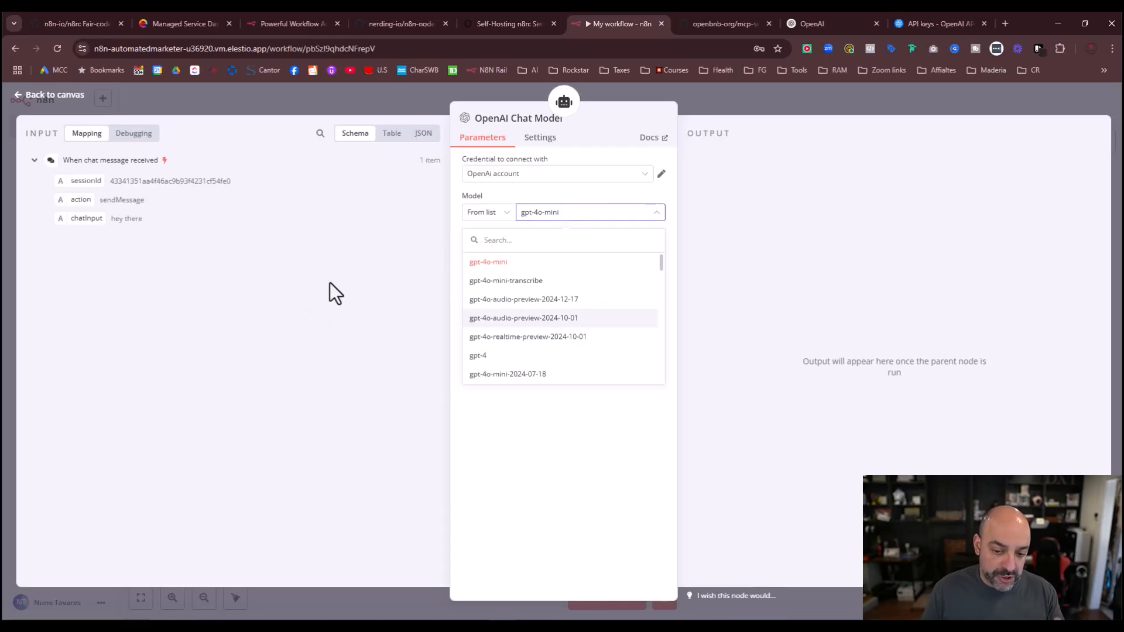
left_click(24, 100)
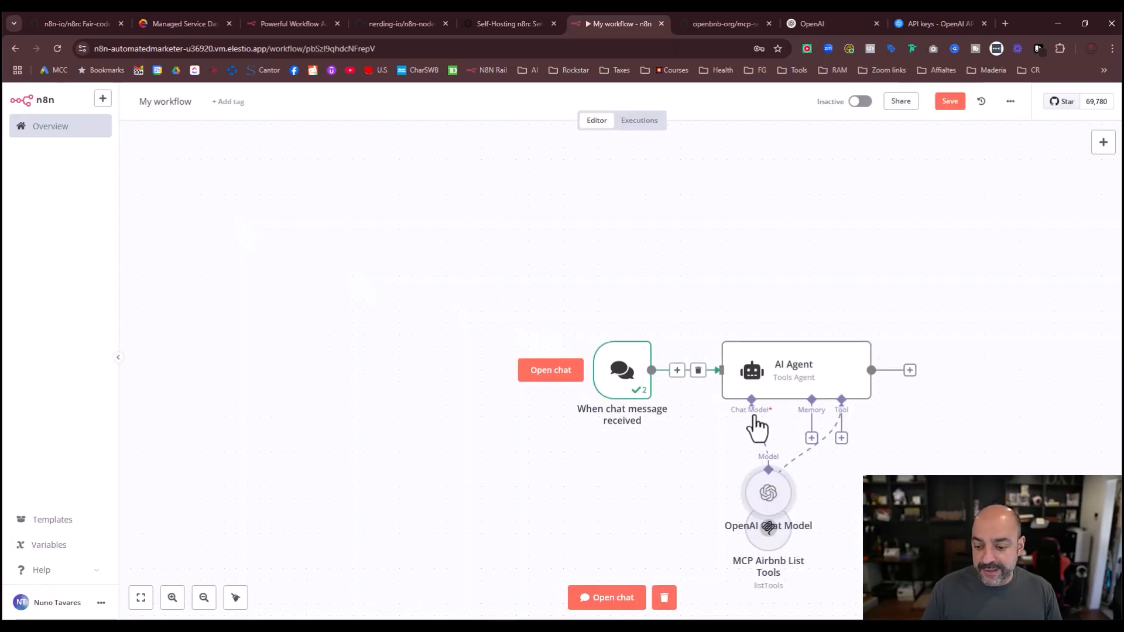
left_click_drag(765, 498, 676, 503)
left_click_drag(771, 527, 824, 543)
left_click(607, 597)
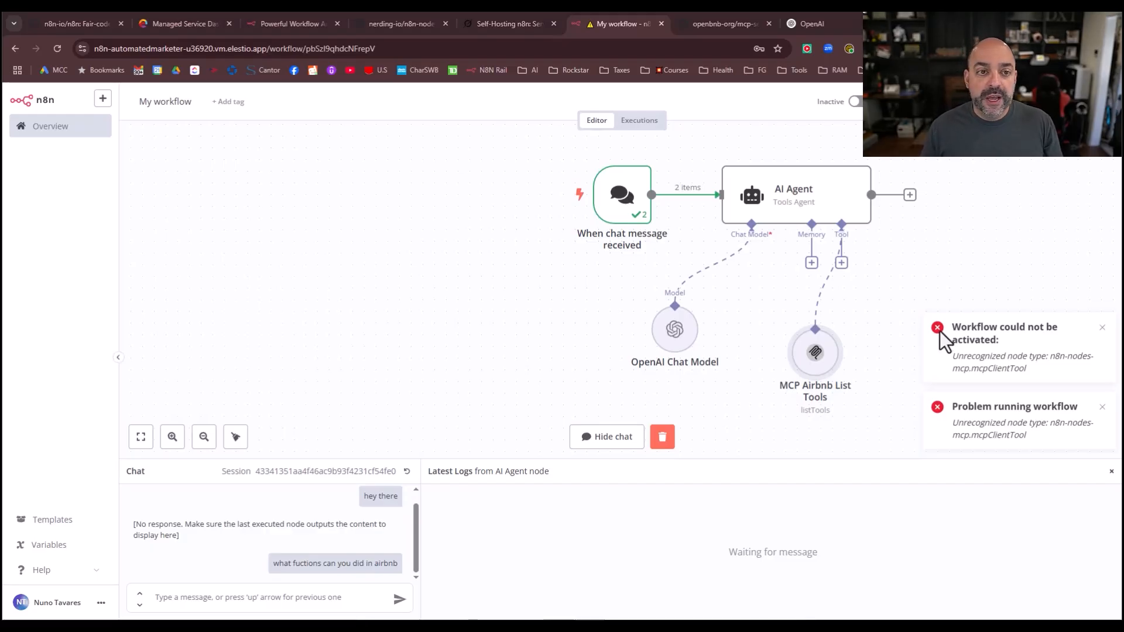
Copy the variable name N8N_COMMUNITY_PACKAGES_ALLOW_TOOL_USAGE from the installation section of the n8n-nodes-mcp GitHub README
left_click(400, 24)
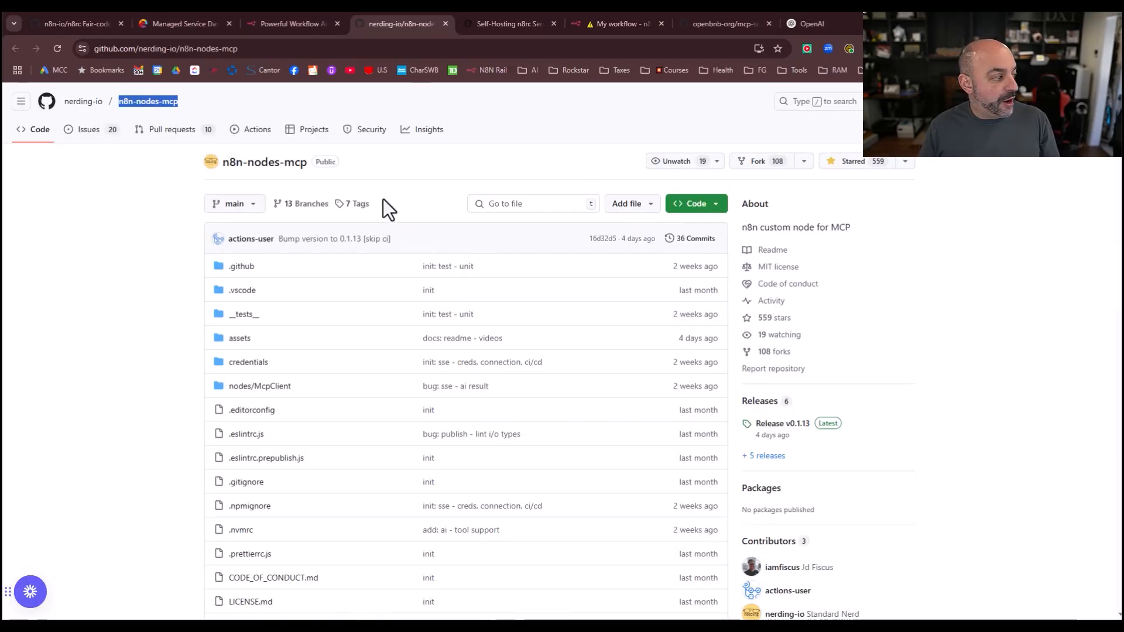
scroll(469, 234, "down", 8)
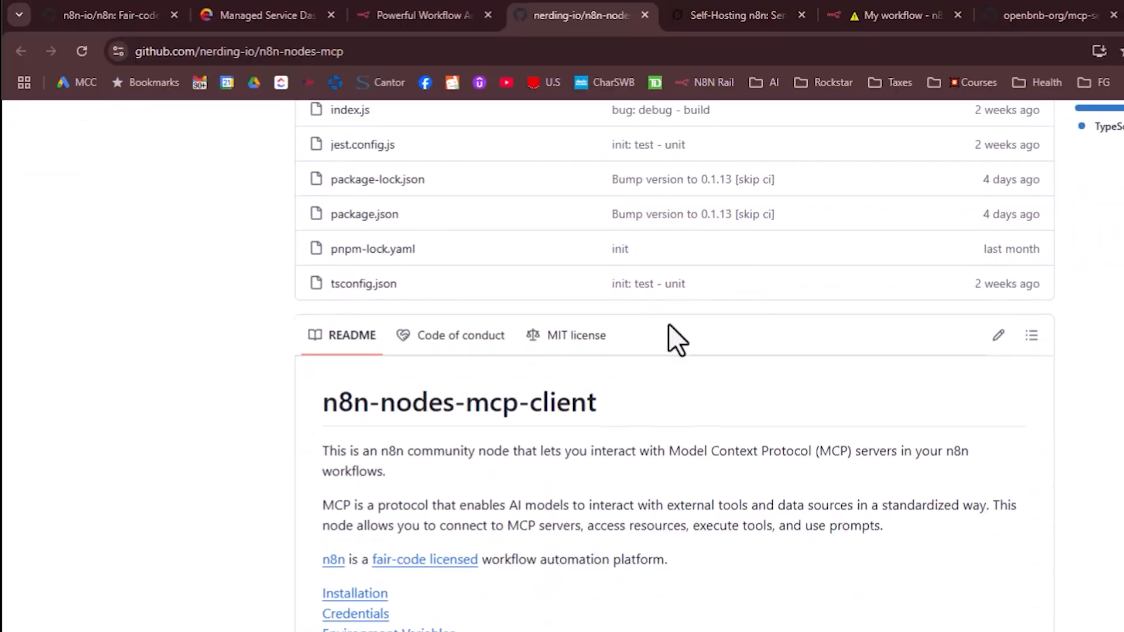
scroll(669, 325, "down", 15)
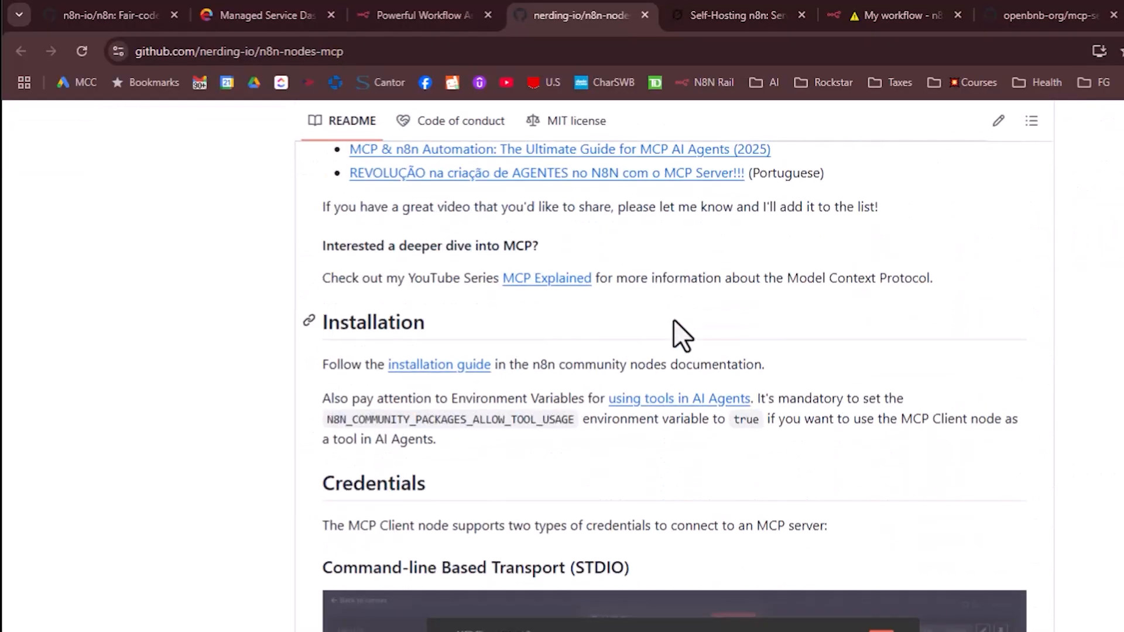
scroll(675, 321, "up", 4)
left_click_drag(572, 420, 326, 421)
right_click(477, 432)
left_click(571, 444)
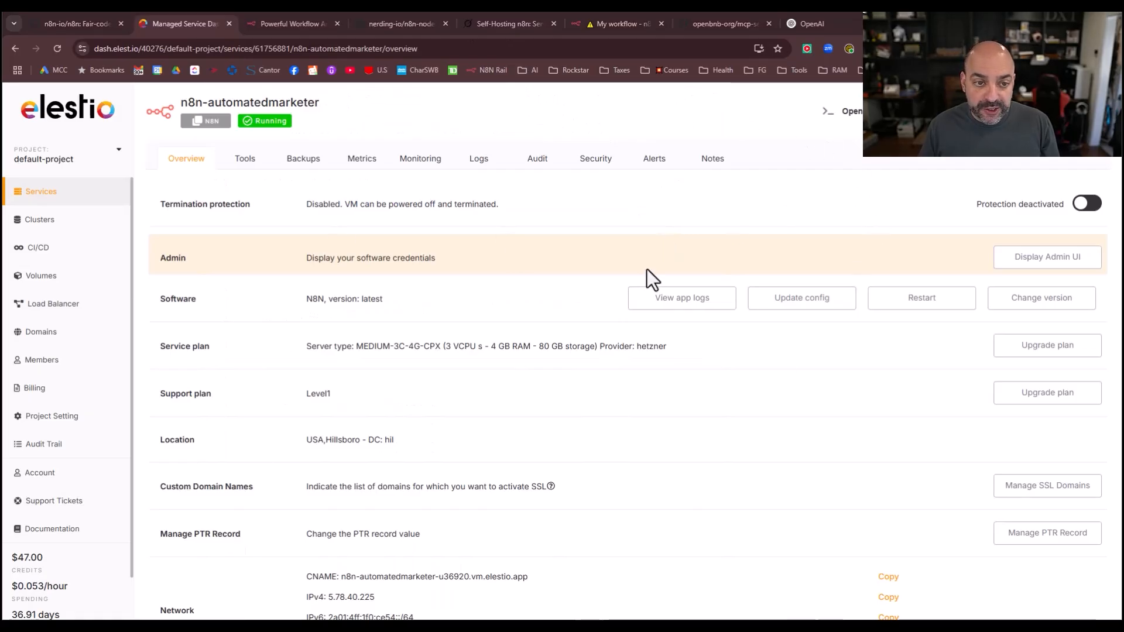
Open the app stack configuration of the n8n-automatedmarketer service in Elestio at its Docker Compose file
left_click(52, 121)
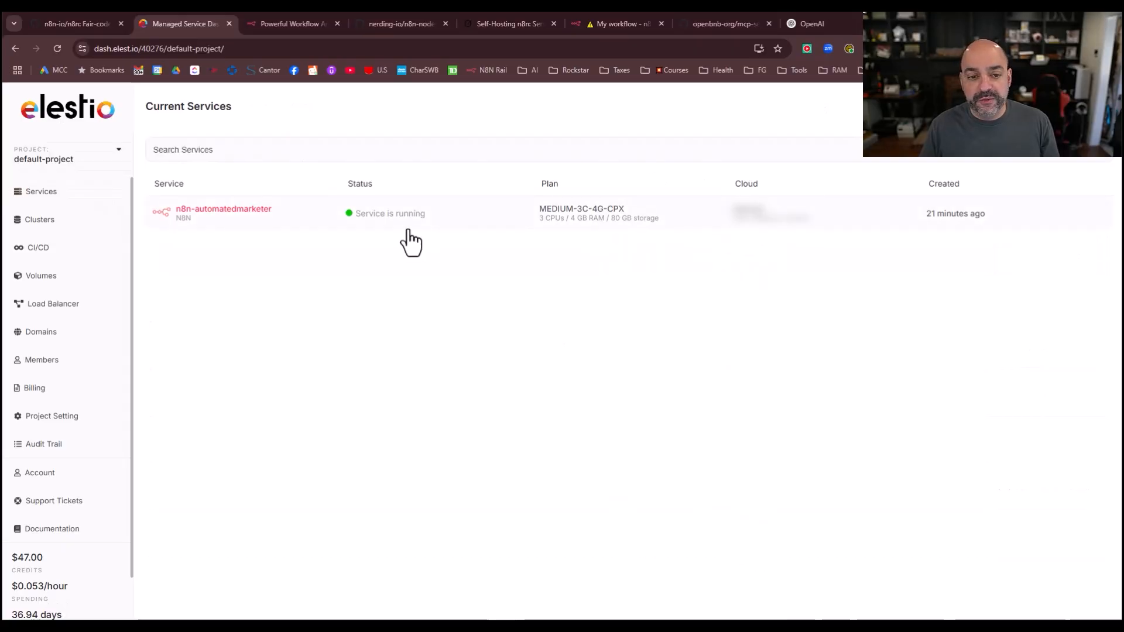
left_click(280, 214)
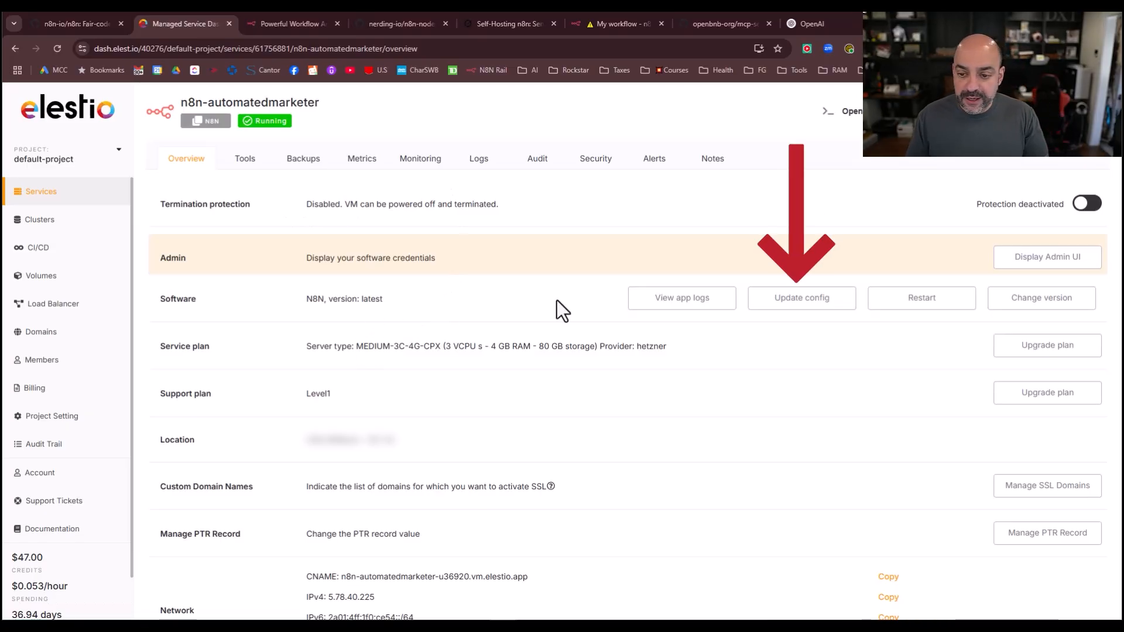
left_click(804, 303)
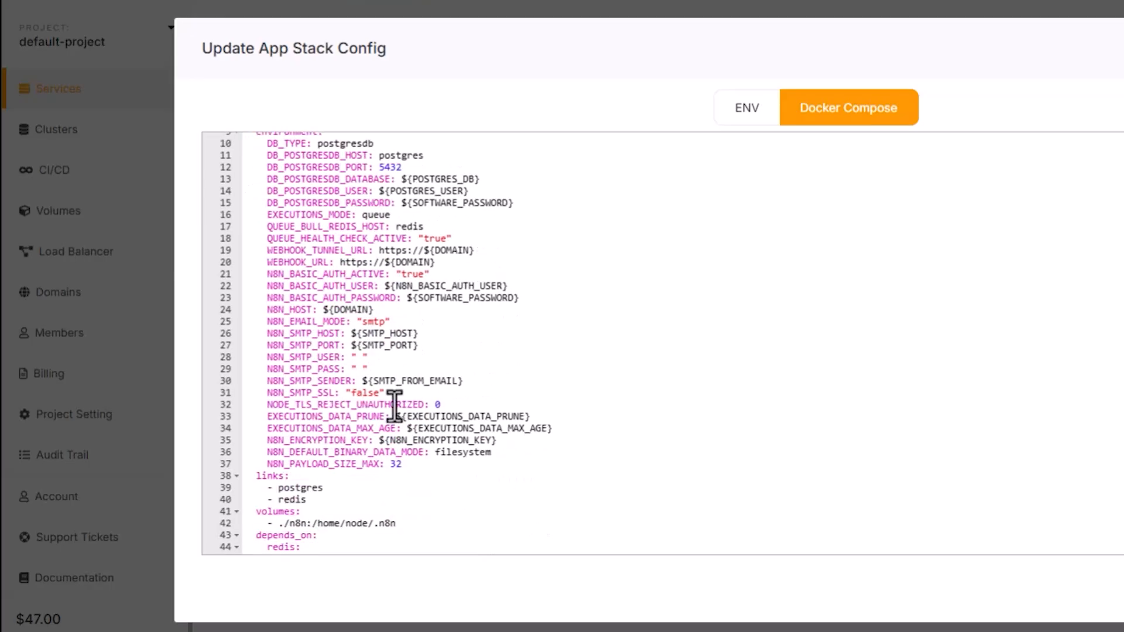
Add N8N_COMMUNITY_PACKAGES_ALLOW_TOOL_USAGE: true below N8N_PAYLOAD_SIZE_MAX in the Docker Compose environment, then update and restart the service
left_click(406, 466)
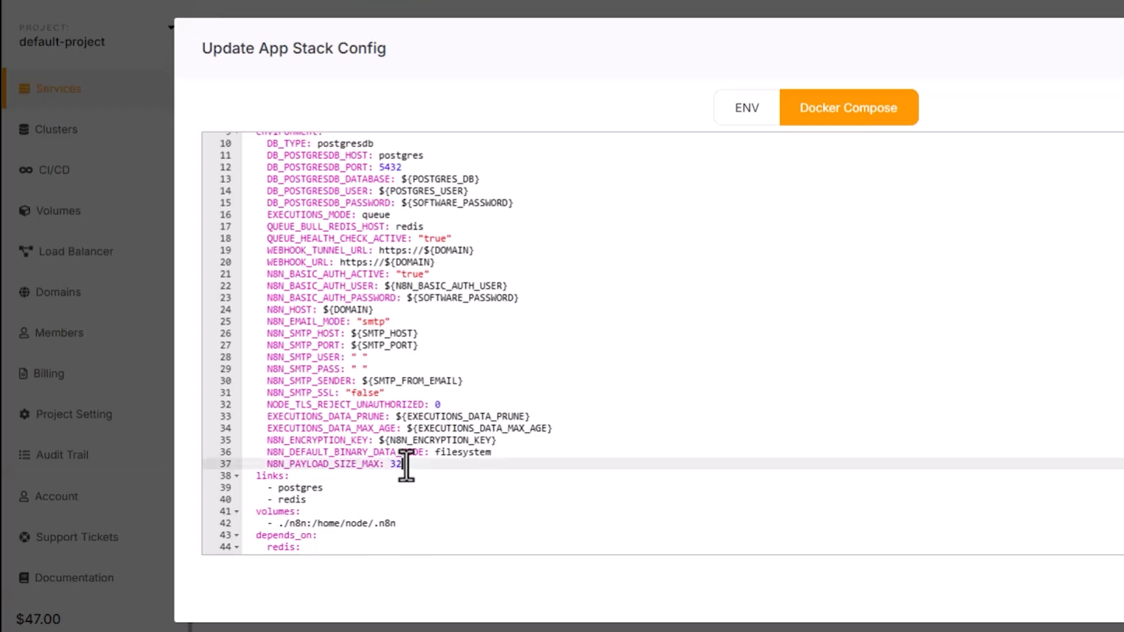
key("Return")
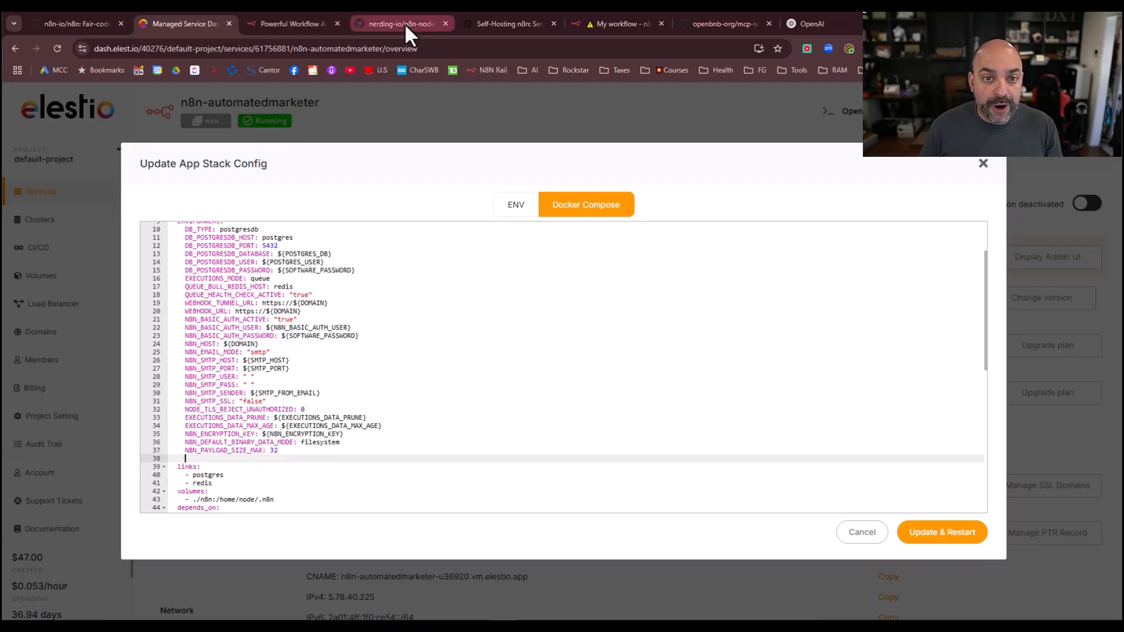
left_click(405, 23)
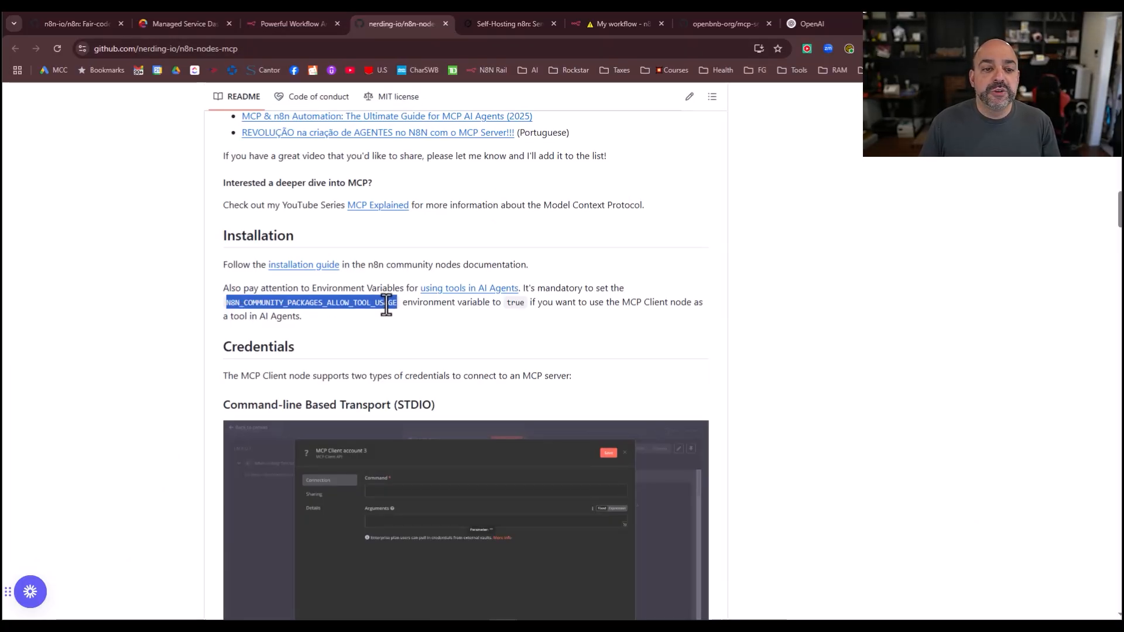
left_click(155, 24)
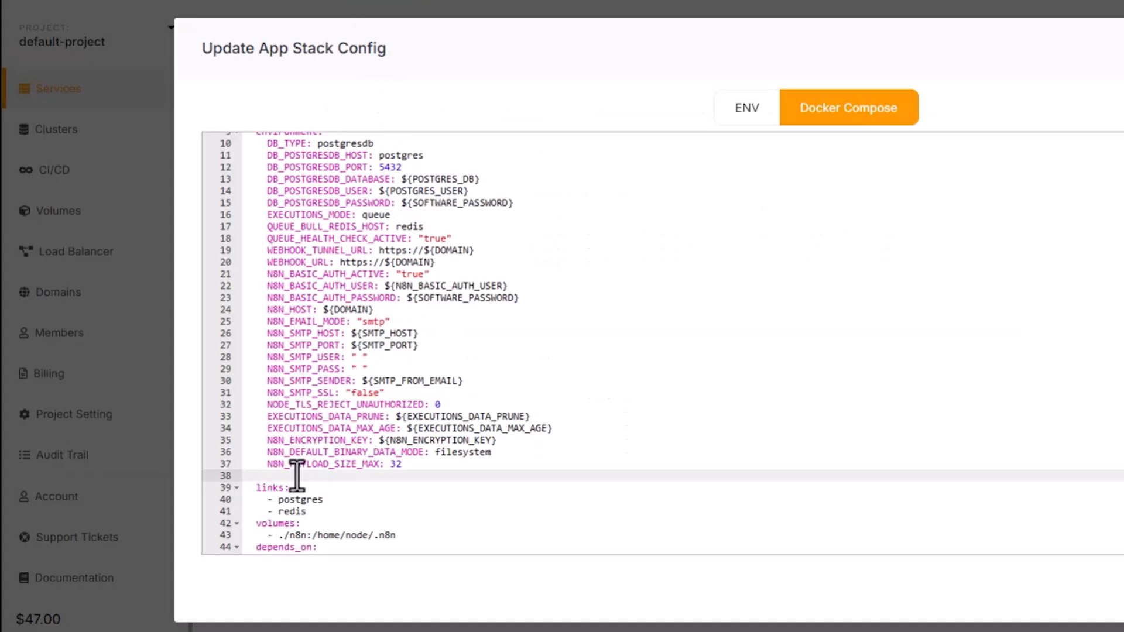
key("ctrl+v")
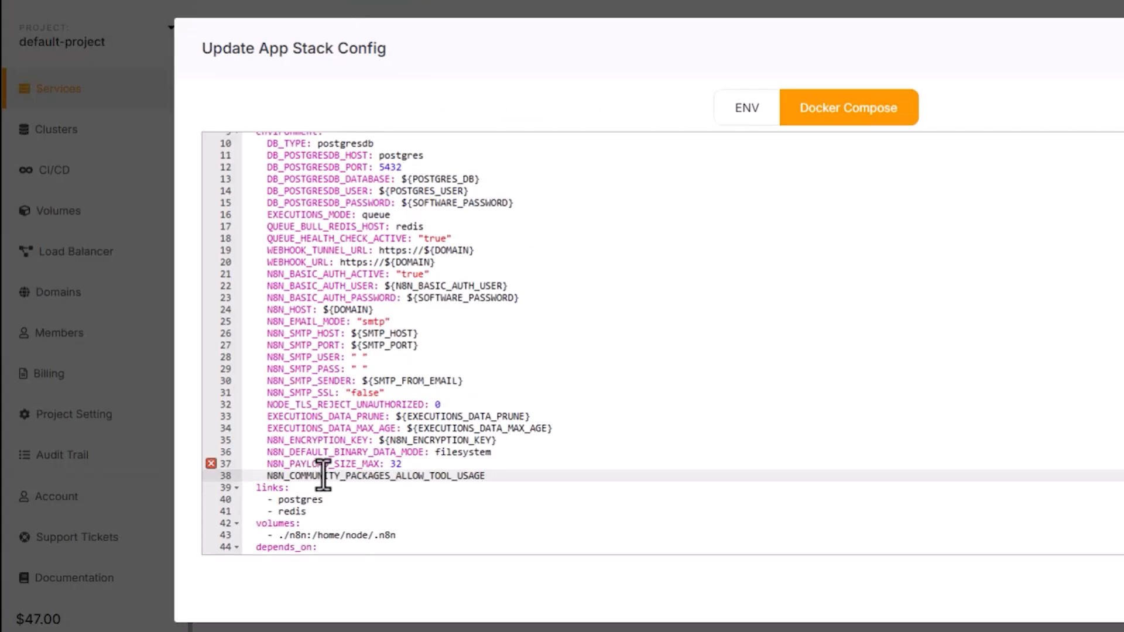
type(": true")
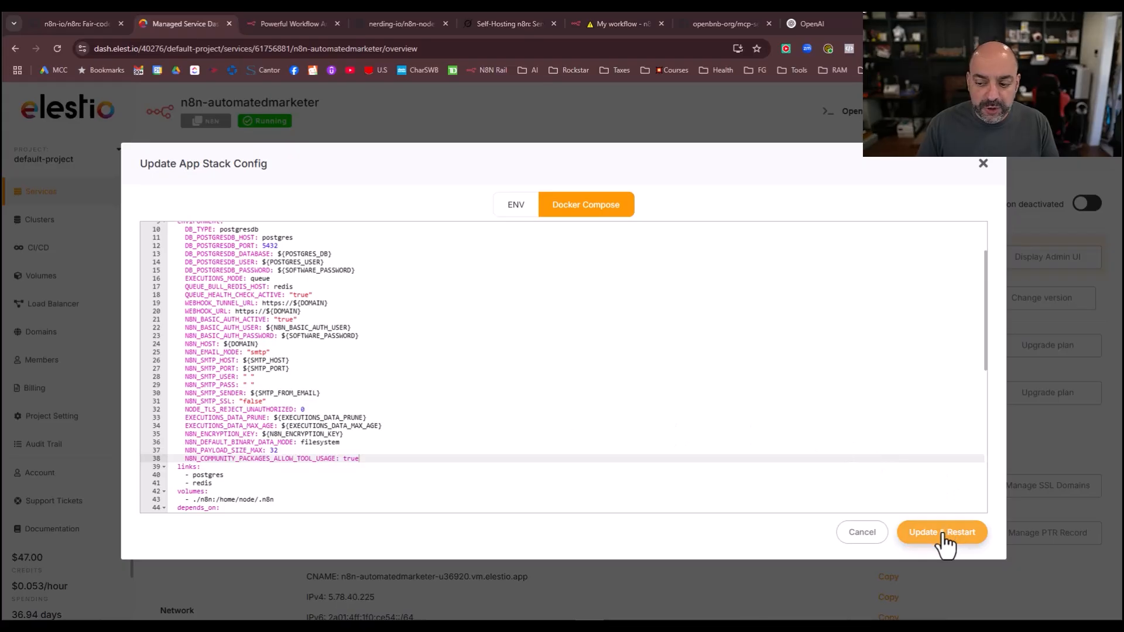
scroll(419, 420, "up", 2)
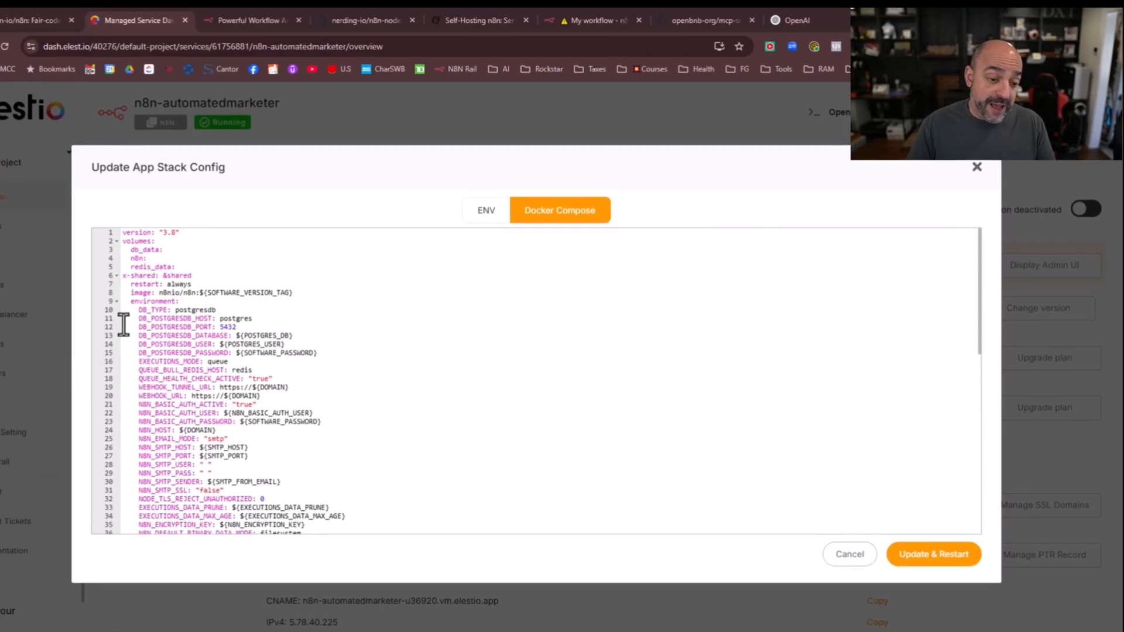
scroll(128, 380, "down", 2)
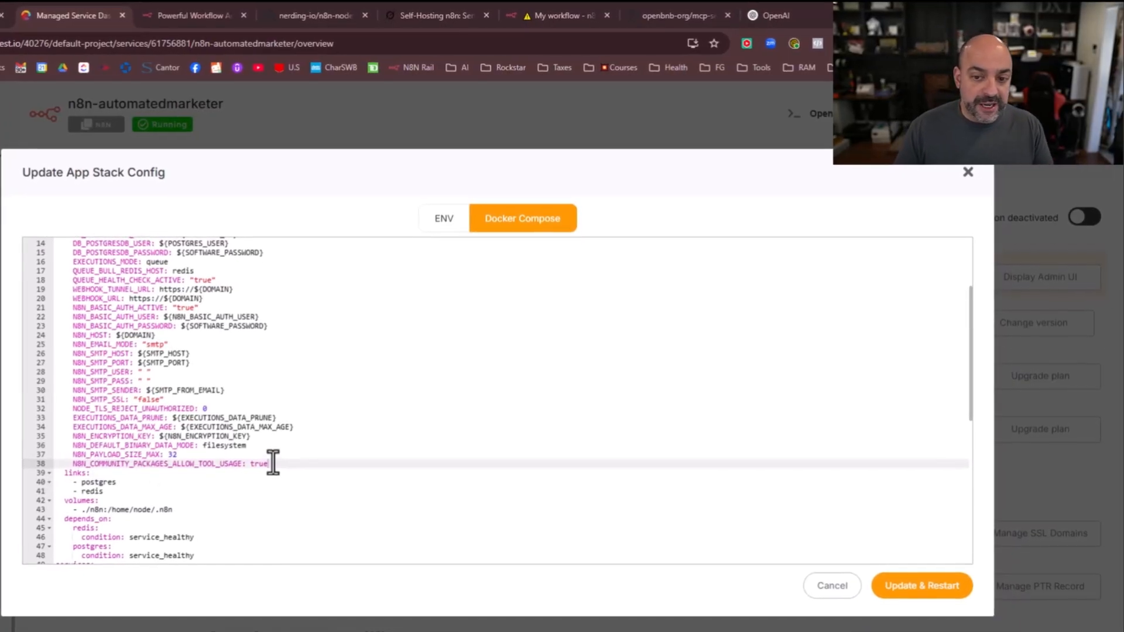
left_click(922, 586)
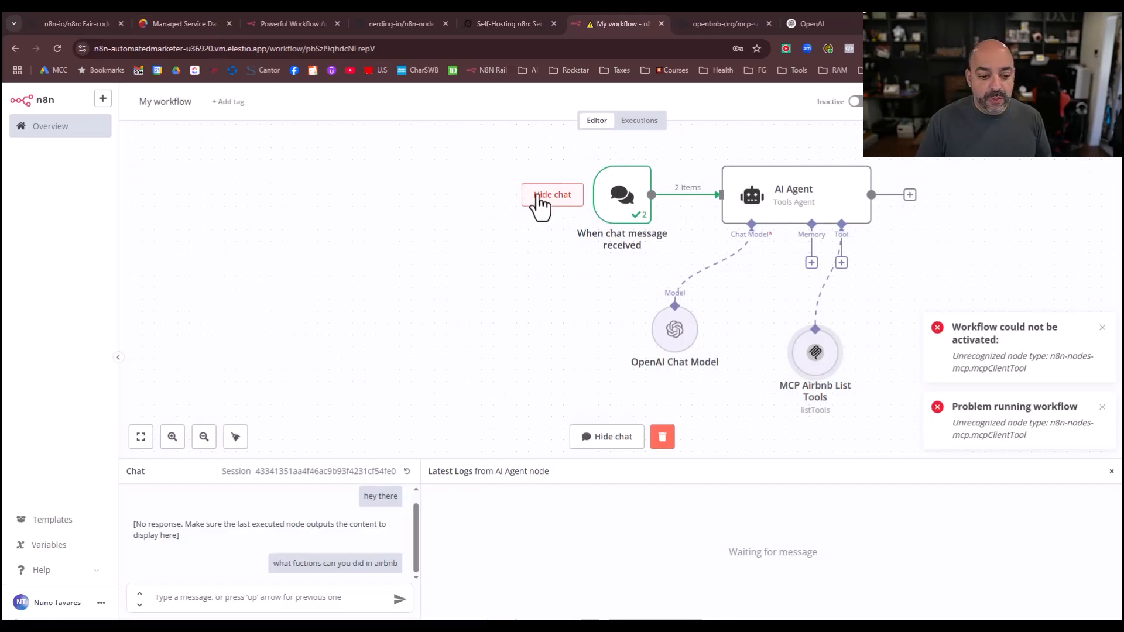
Return to the n8n workflow, reload it, send the chat message "what things can you do in airbnb" and read the reply
left_click(492, 26)
left_click(176, 24)
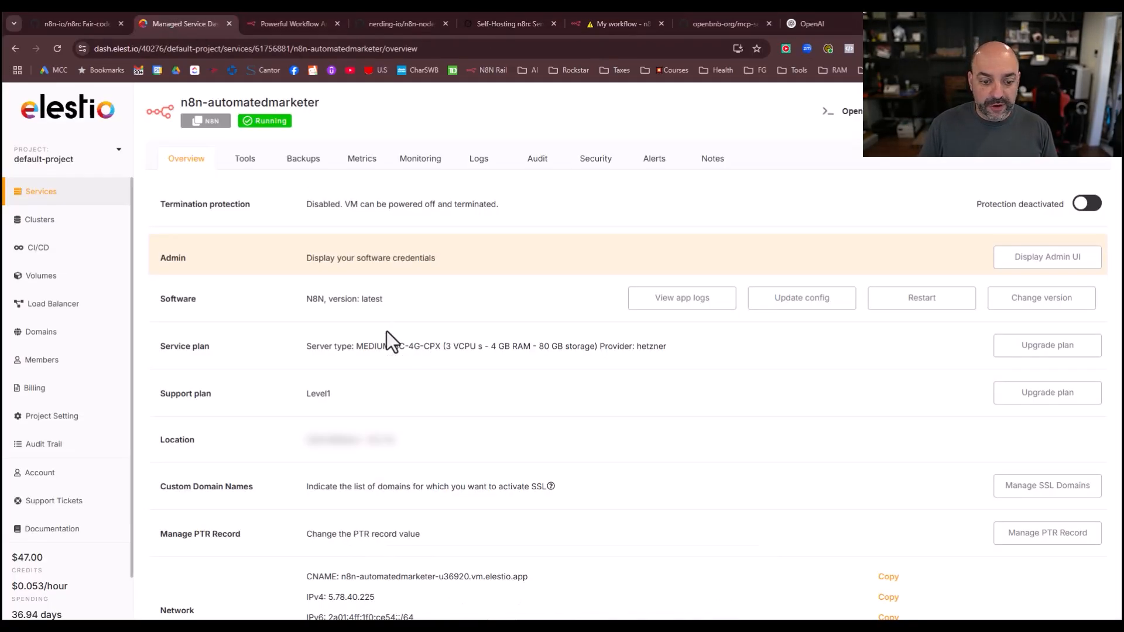
left_click(612, 24)
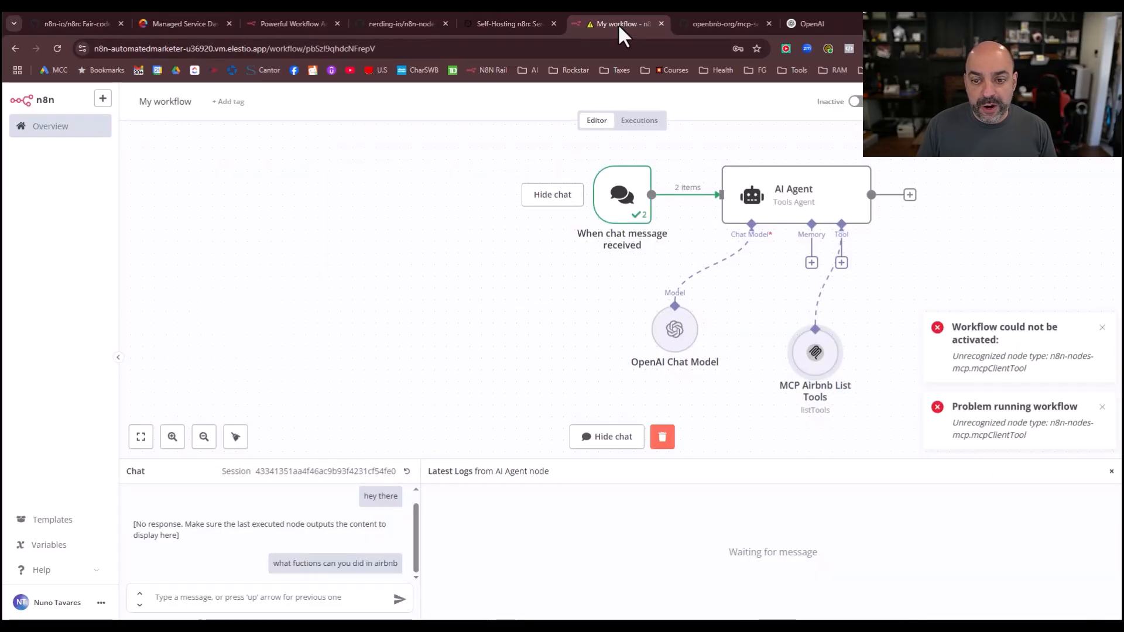
left_click(59, 48)
left_click(215, 596)
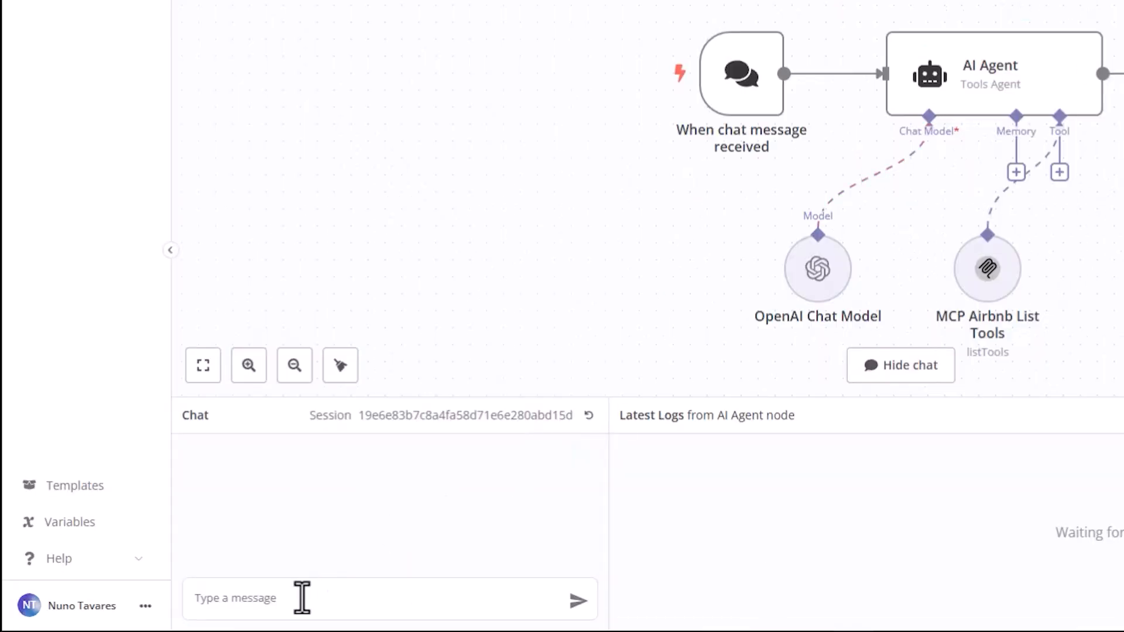
type("what things can you do in a")
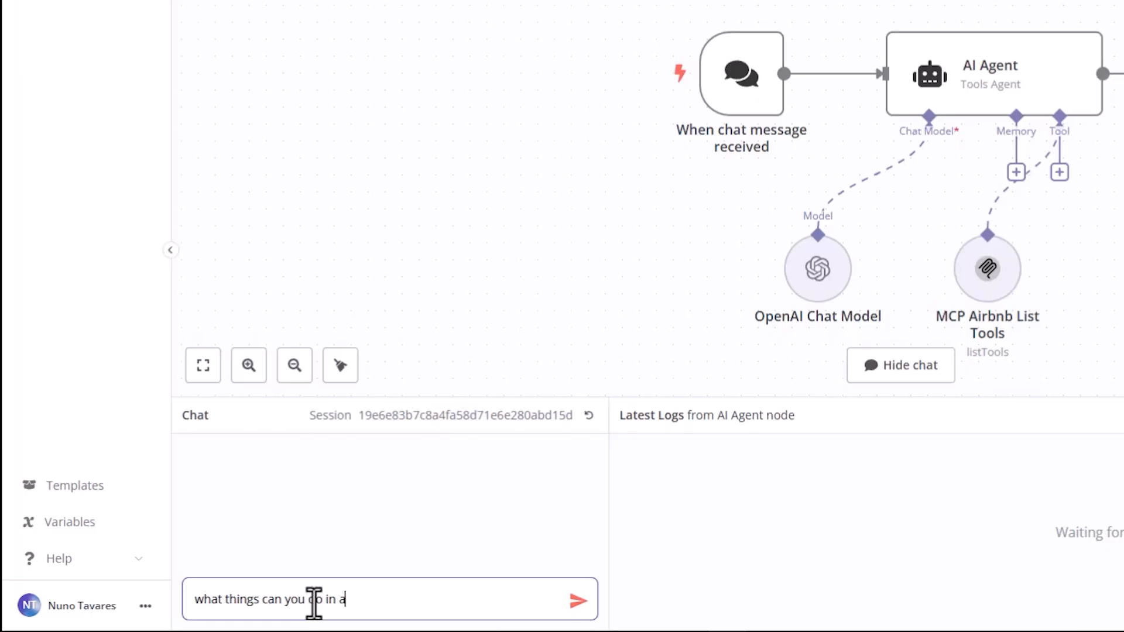
key("Return")
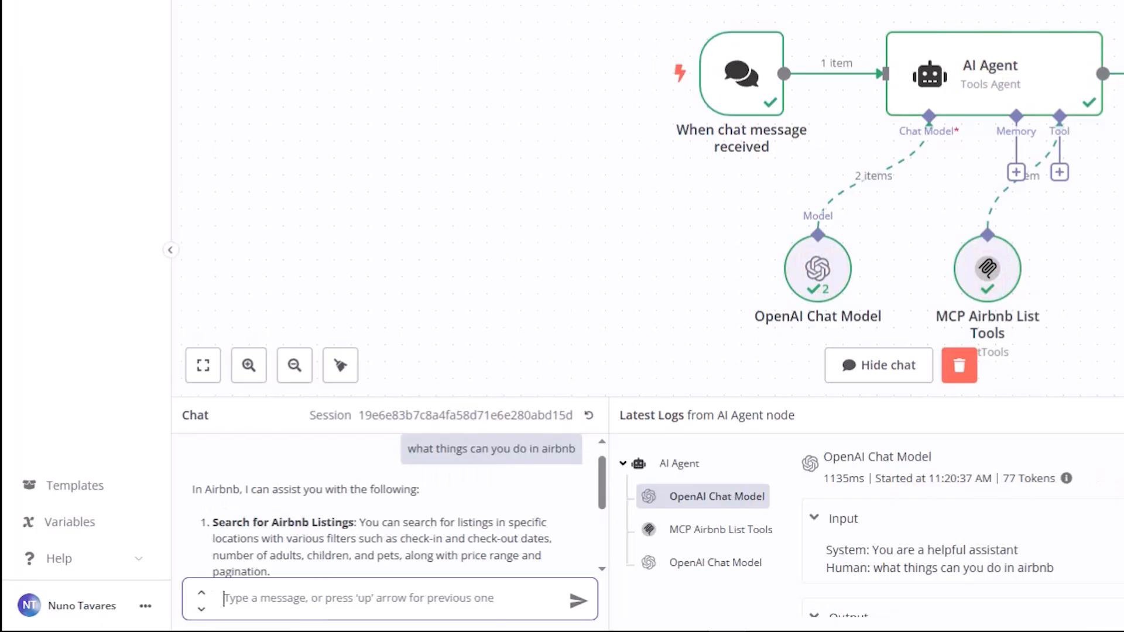
scroll(348, 527, "down", 4)
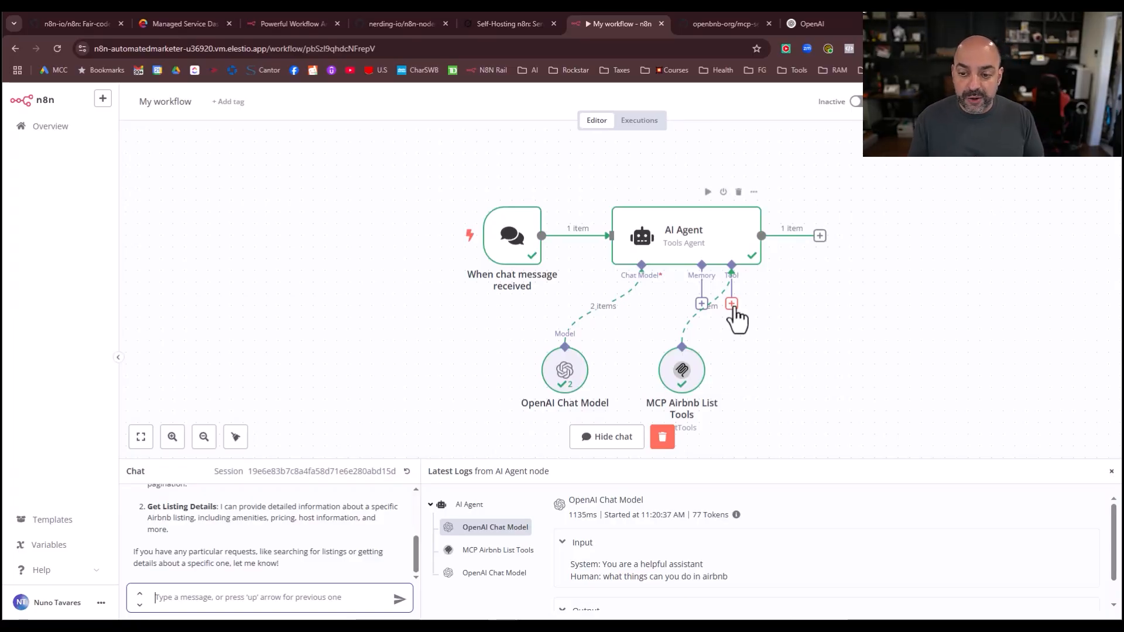
Add an MCP Client tool to the AI Agent and set its operation to Execute Tool
left_click(731, 304)
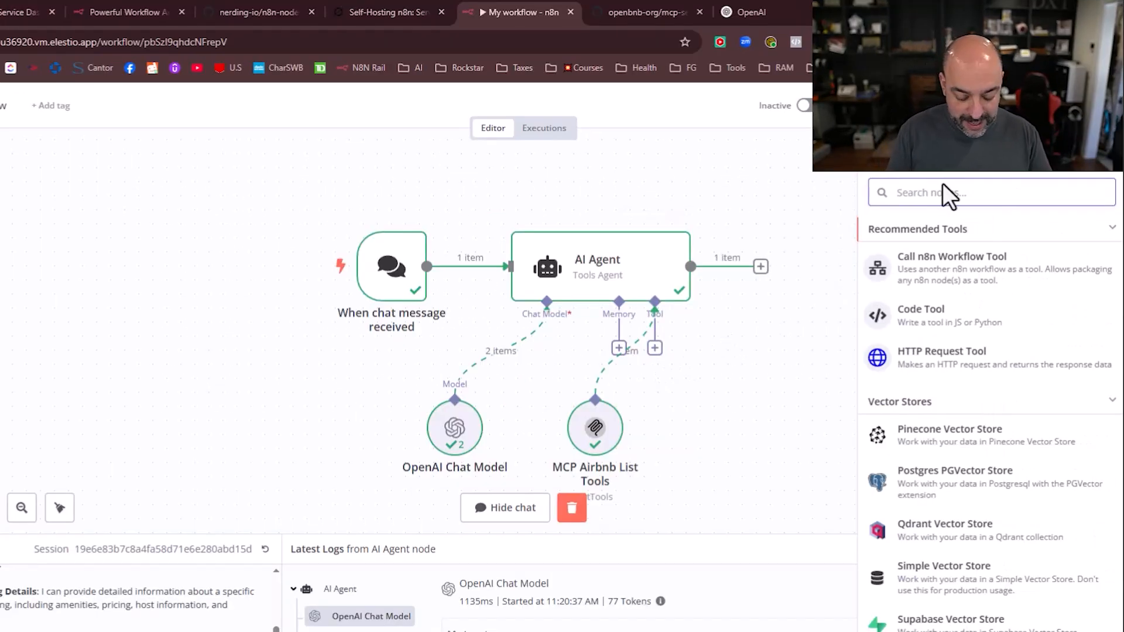
type("mcp")
left_click(969, 234)
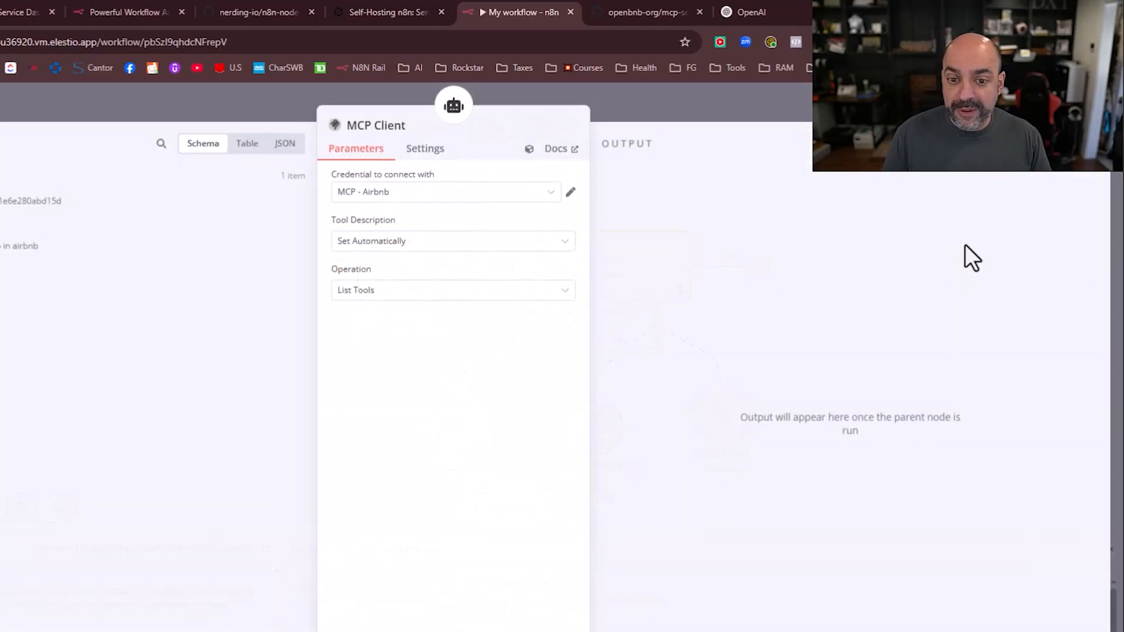
left_click(461, 295)
left_click(457, 325)
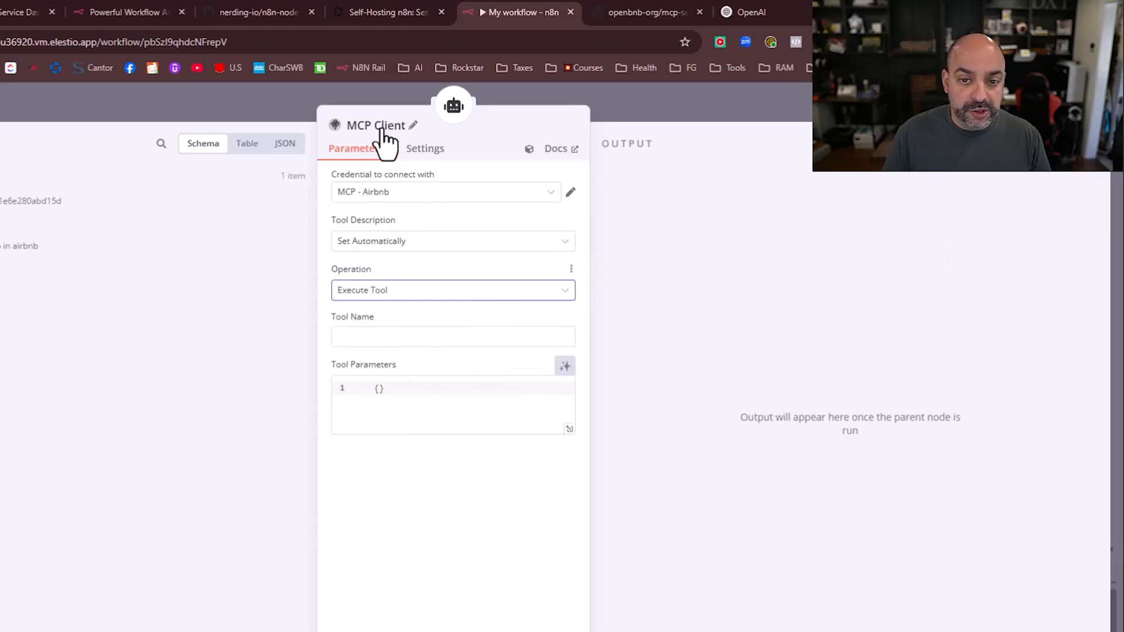
Rename the new MCP Client node as "MCP airbnb- execute"
left_click(410, 125)
left_click_drag(488, 119, 453, 121)
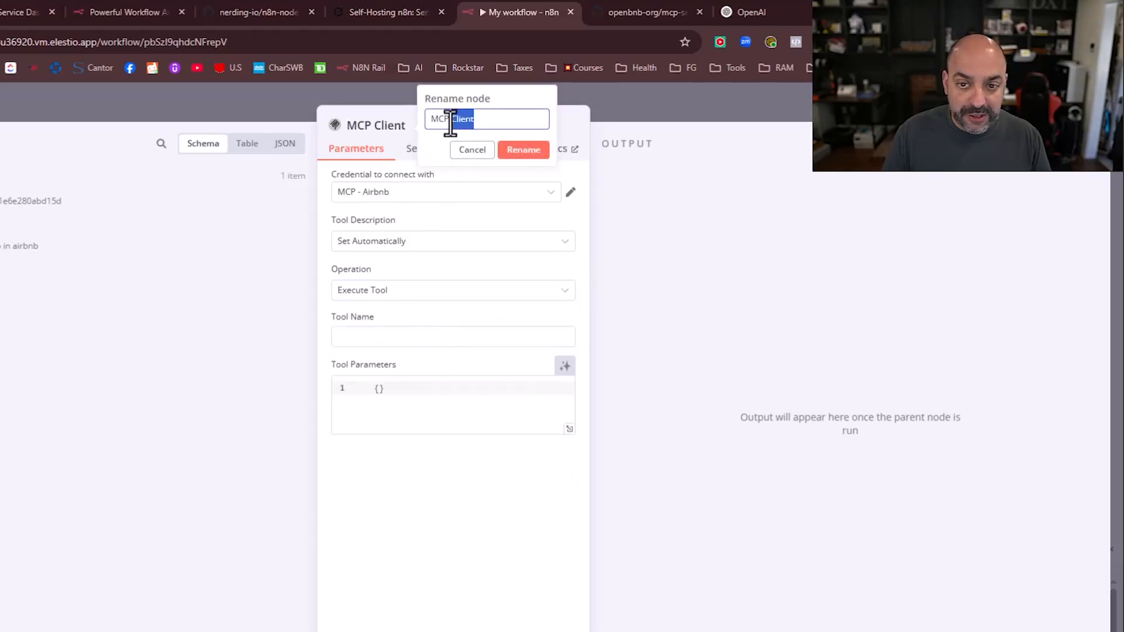
type("Airbnb- execute")
key("Return")
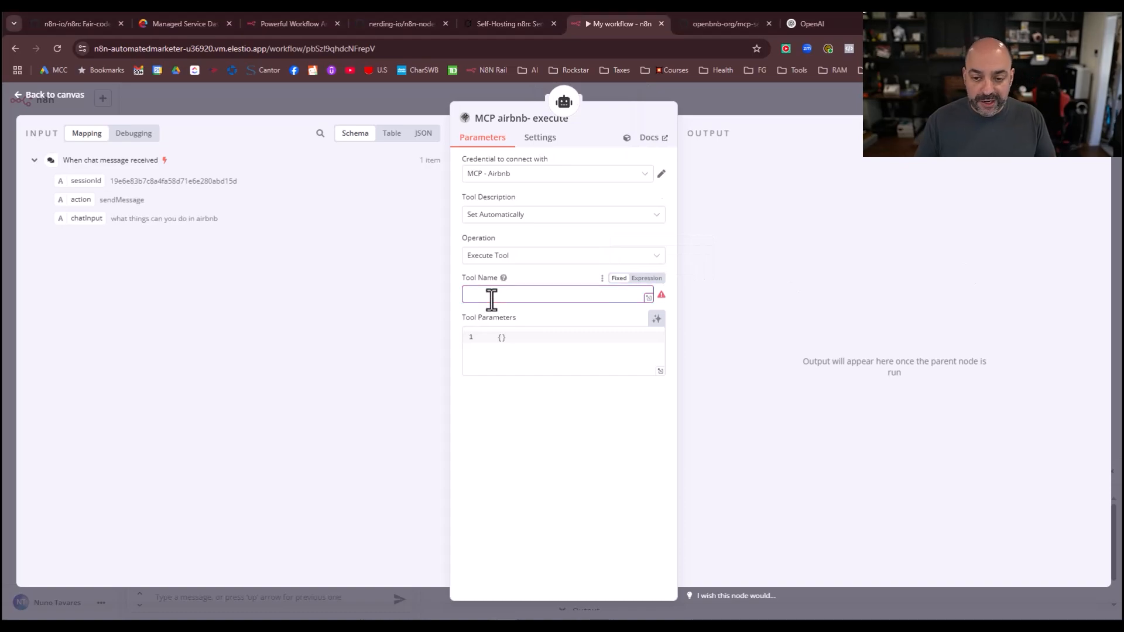
Set the Tool Name to the expression {{ $fromAI("tool", "the tool selected") }} and return to the canvas
left_click(491, 294)
left_click(649, 280)
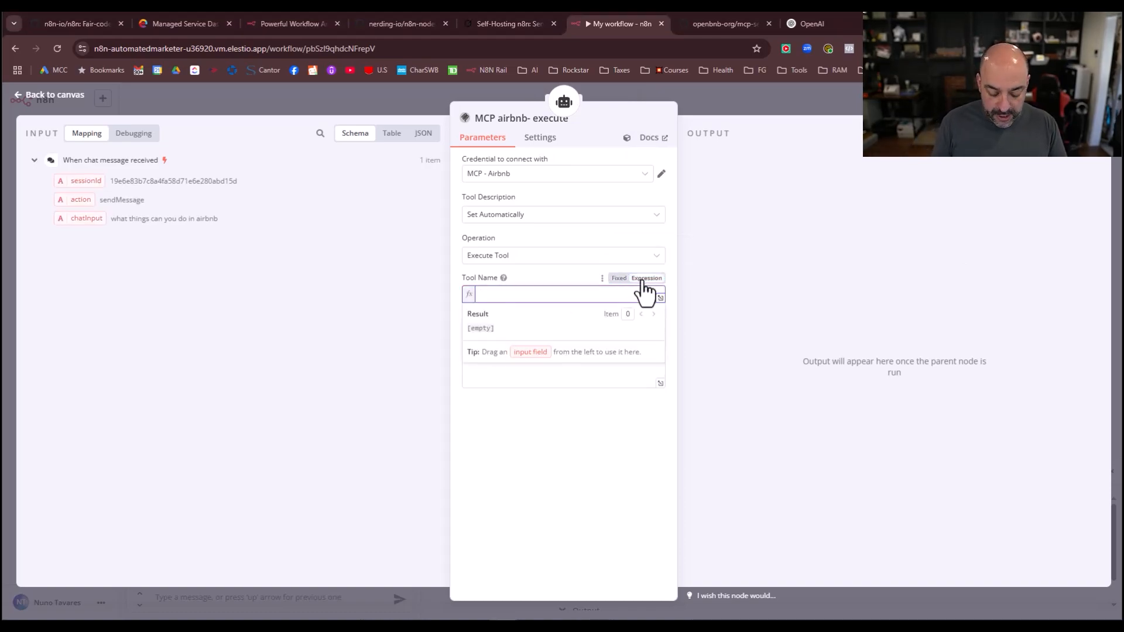
type("{{")
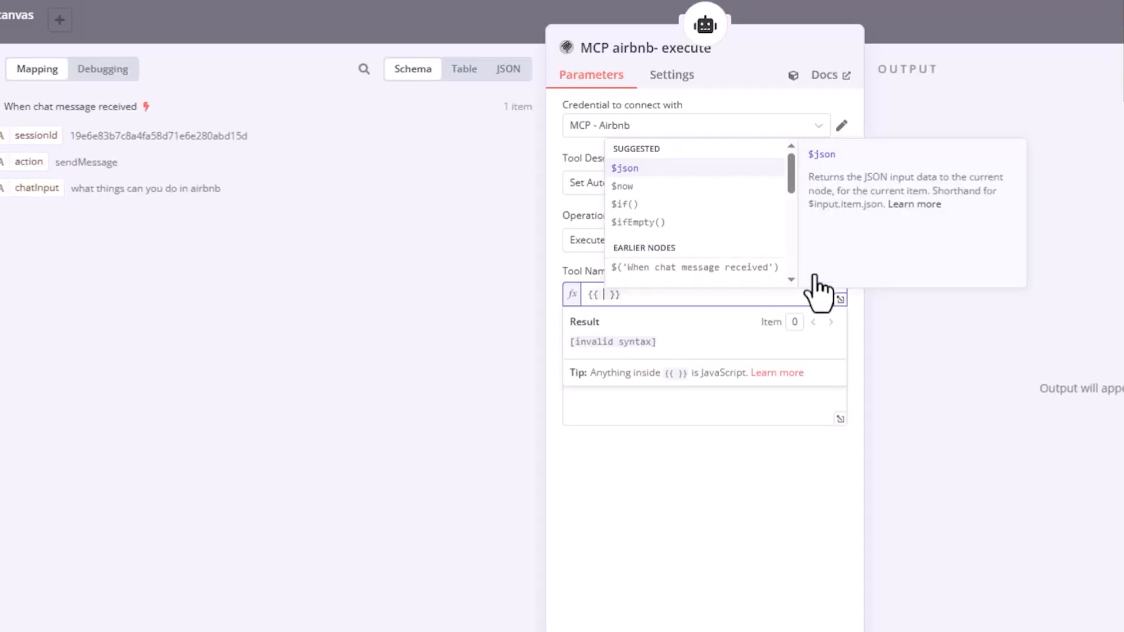
scroll(697, 205, "down", 3)
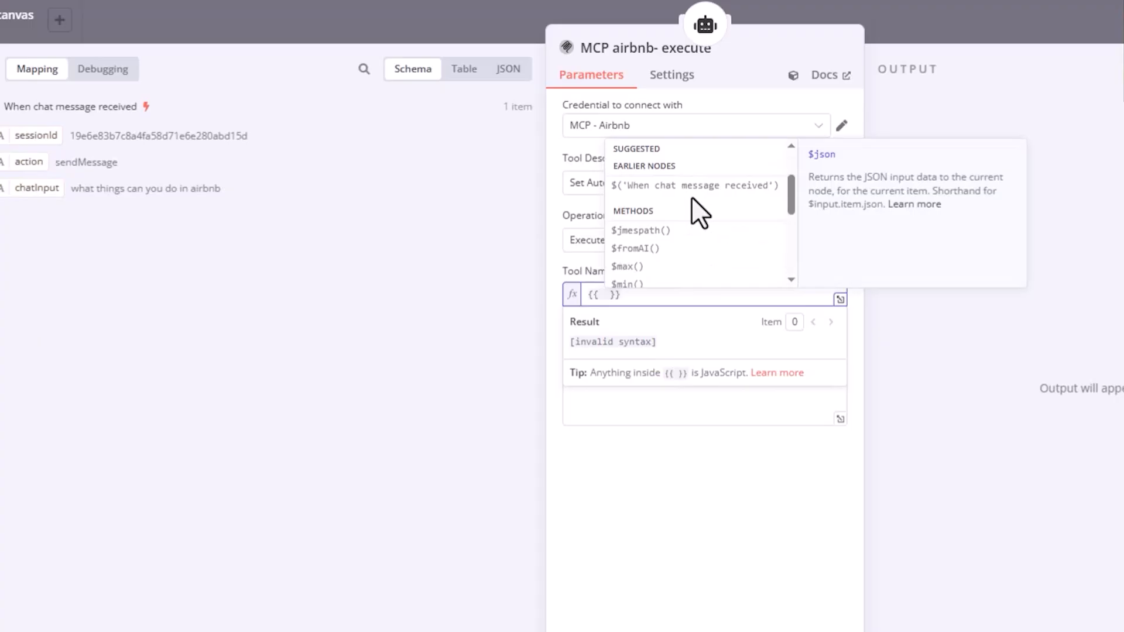
left_click(644, 248)
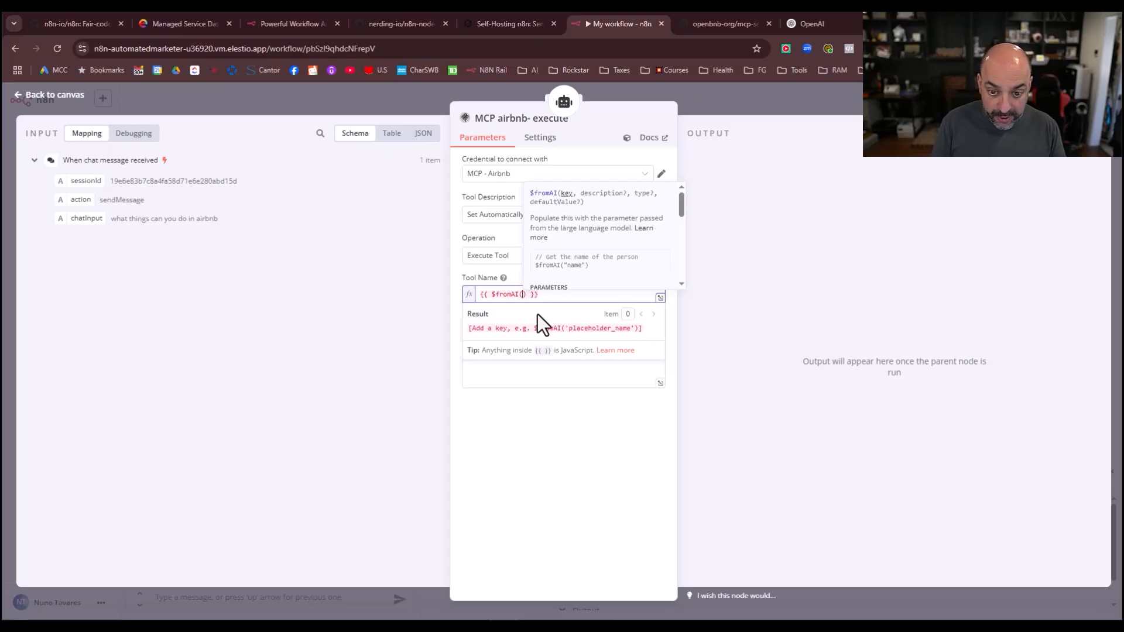
type("\"tool\"")
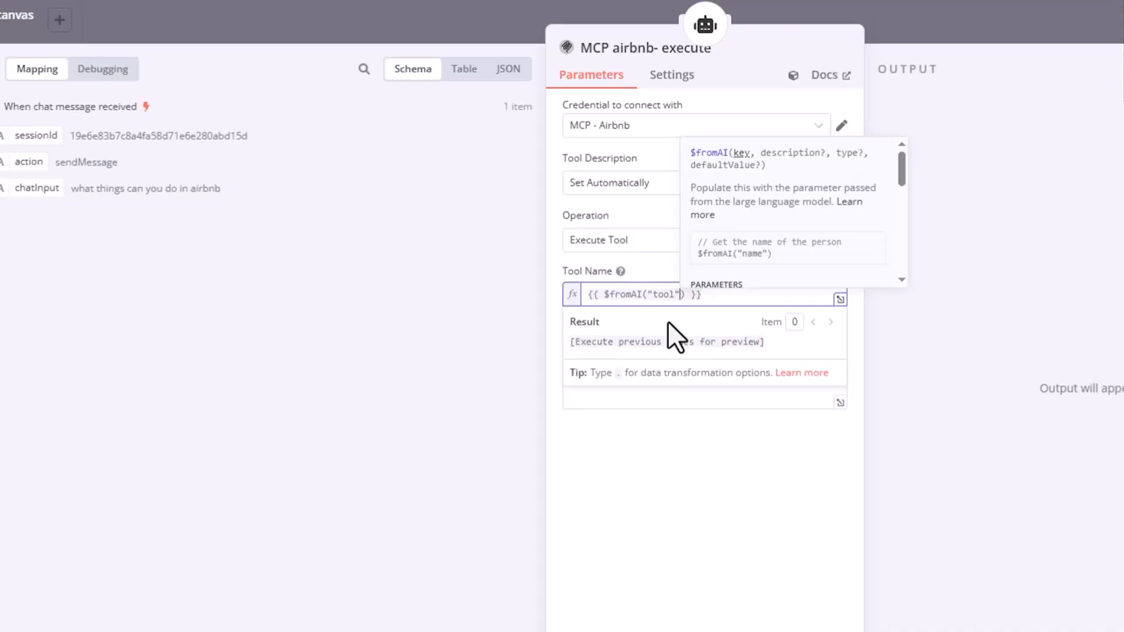
type(", \"the tool selected")
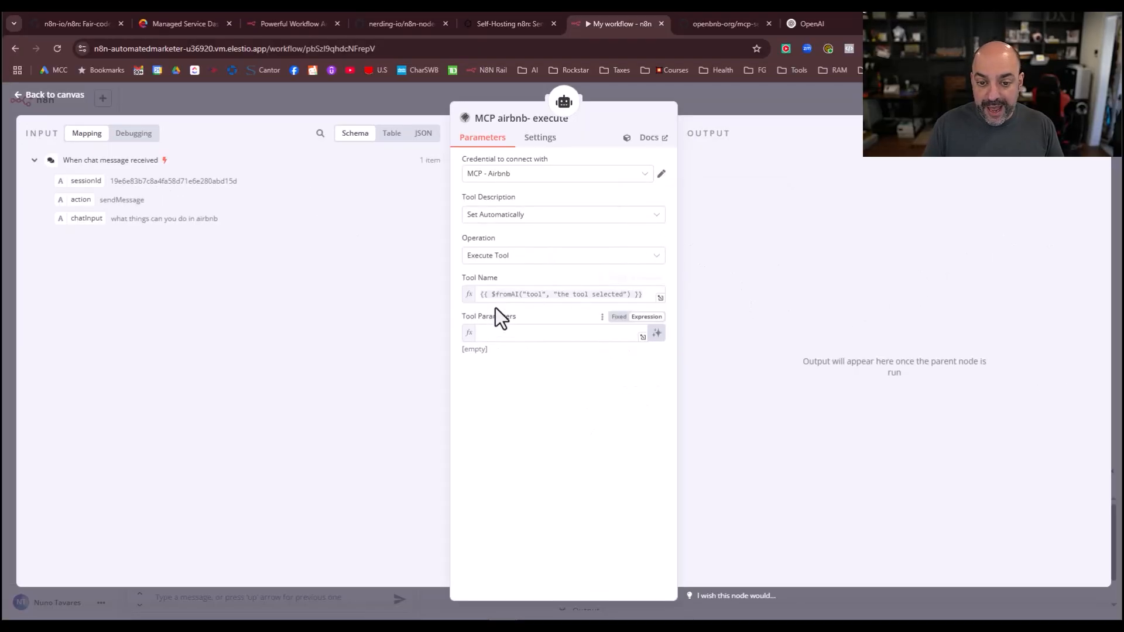
left_click_drag(479, 294, 646, 295)
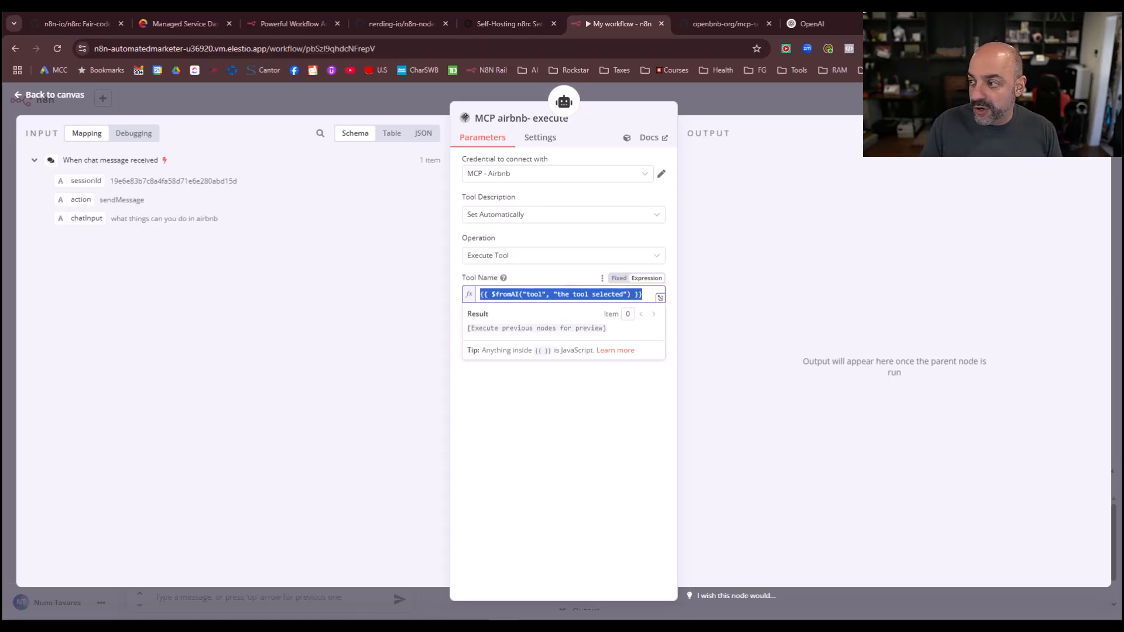
left_click(13, 94)
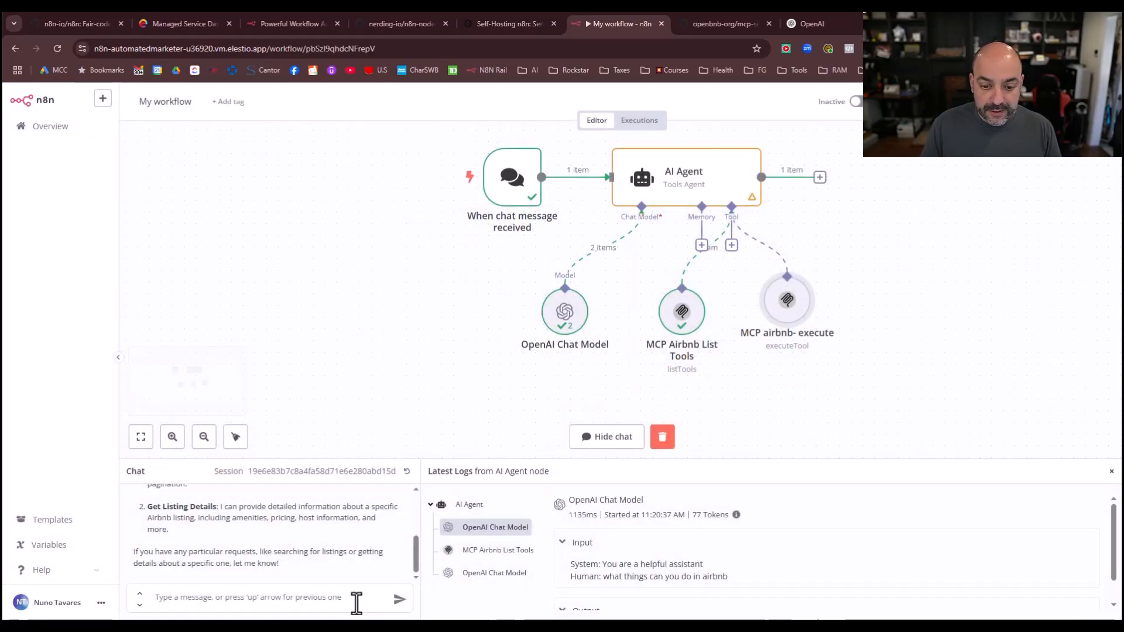
Clear the previous execution and draft a chat message requesting a 10-day Japan trip in October with a 13-year-old son, near activities
left_click(662, 437)
type("I am want to go to japan for 10 days in o")
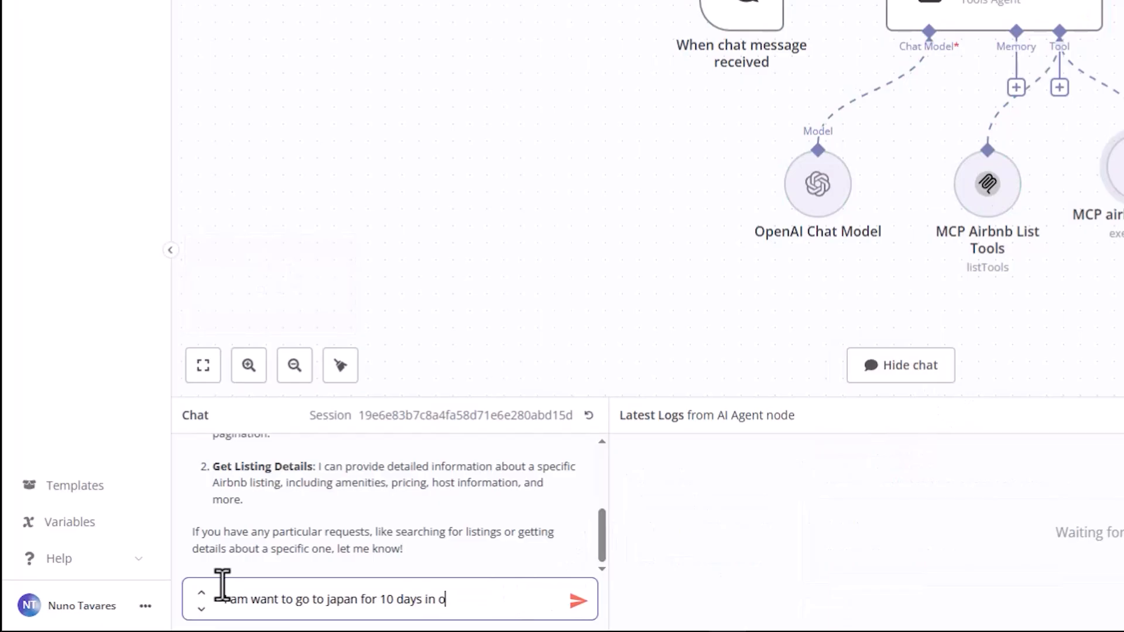
type("ctoebr with my")
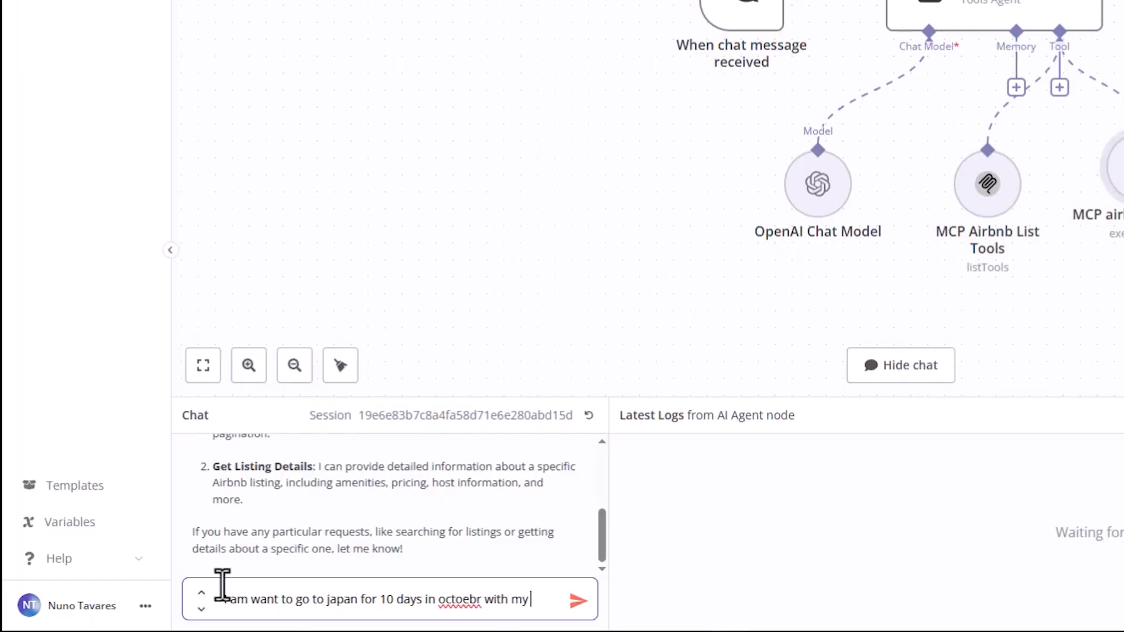
type(" sonm")
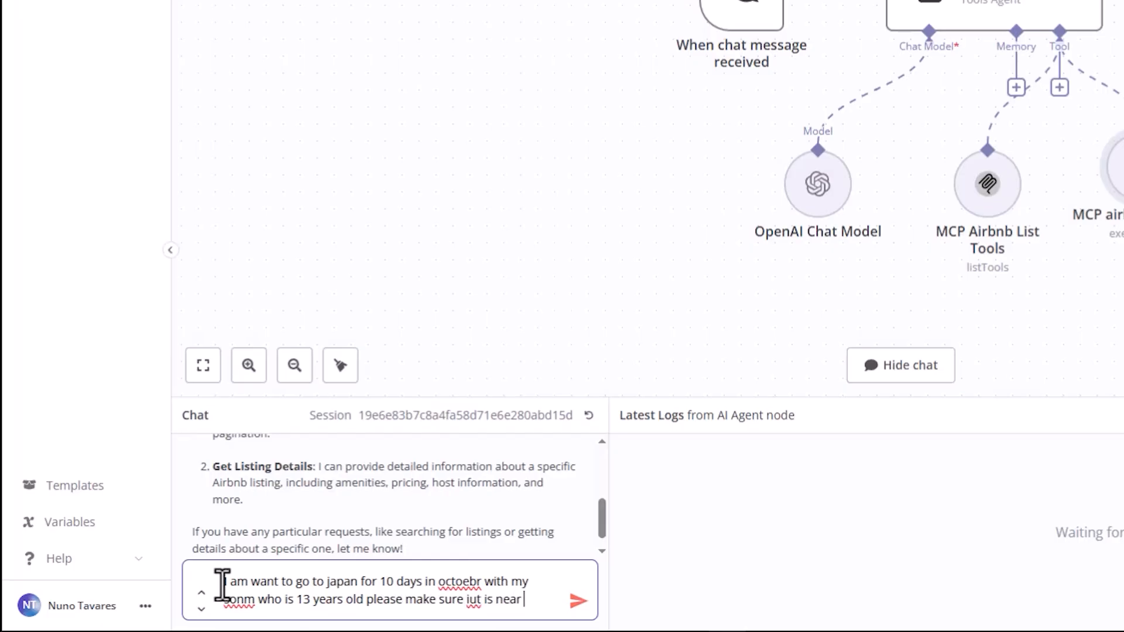
type("activites")
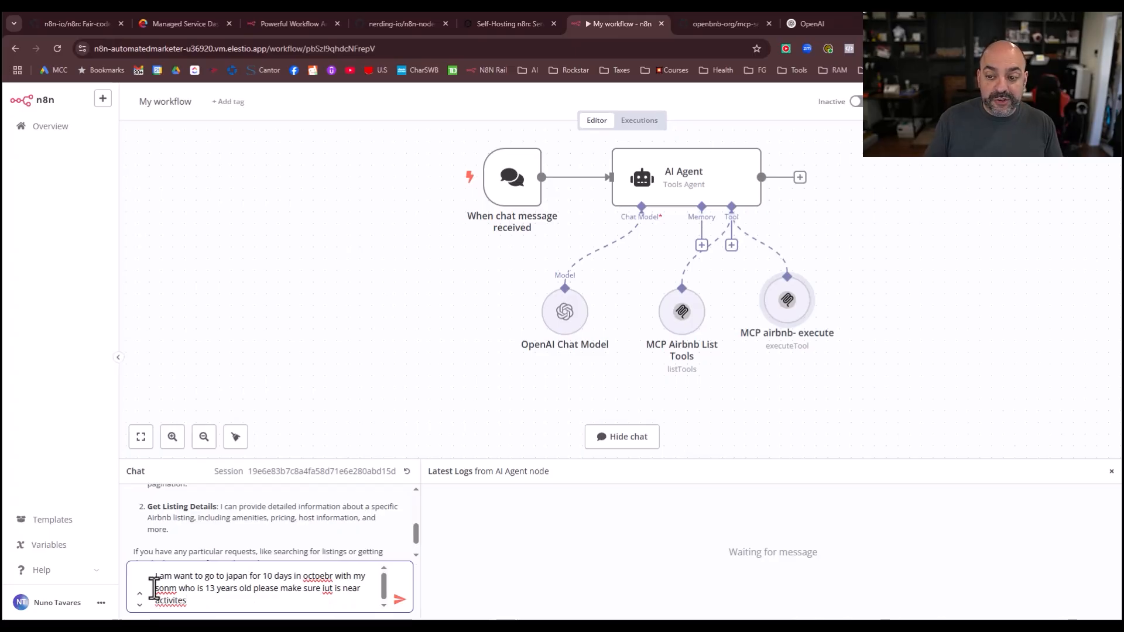
Move the MCP airbnb- execute node slightly lower and send the drafted trip message to the AI Agent
mouse_move(691, 176)
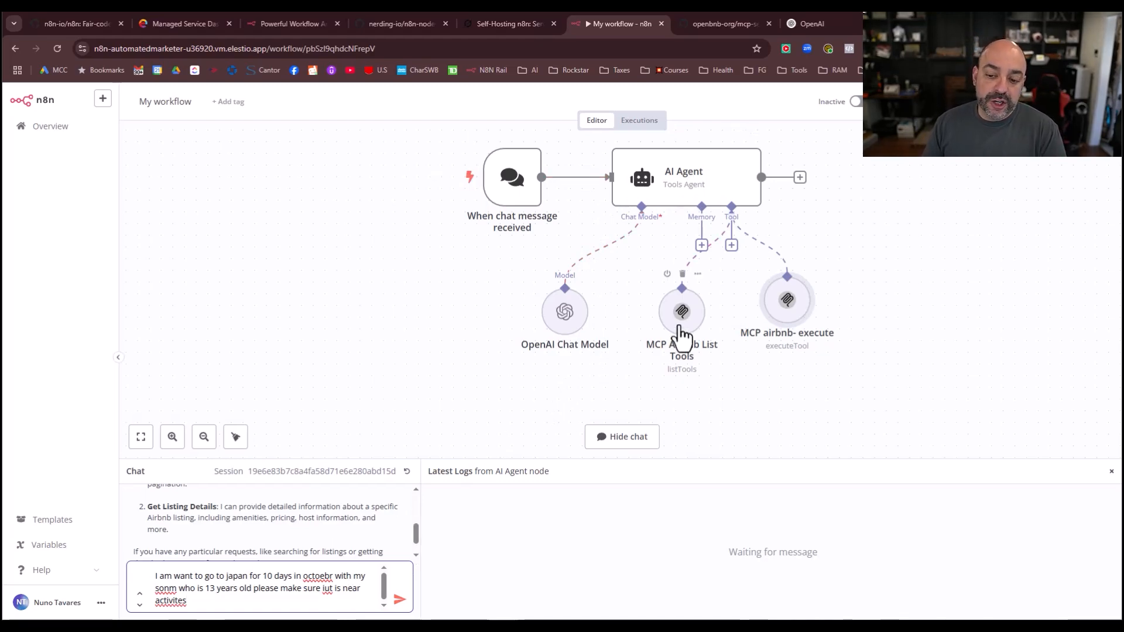
left_click_drag(788, 306, 789, 329)
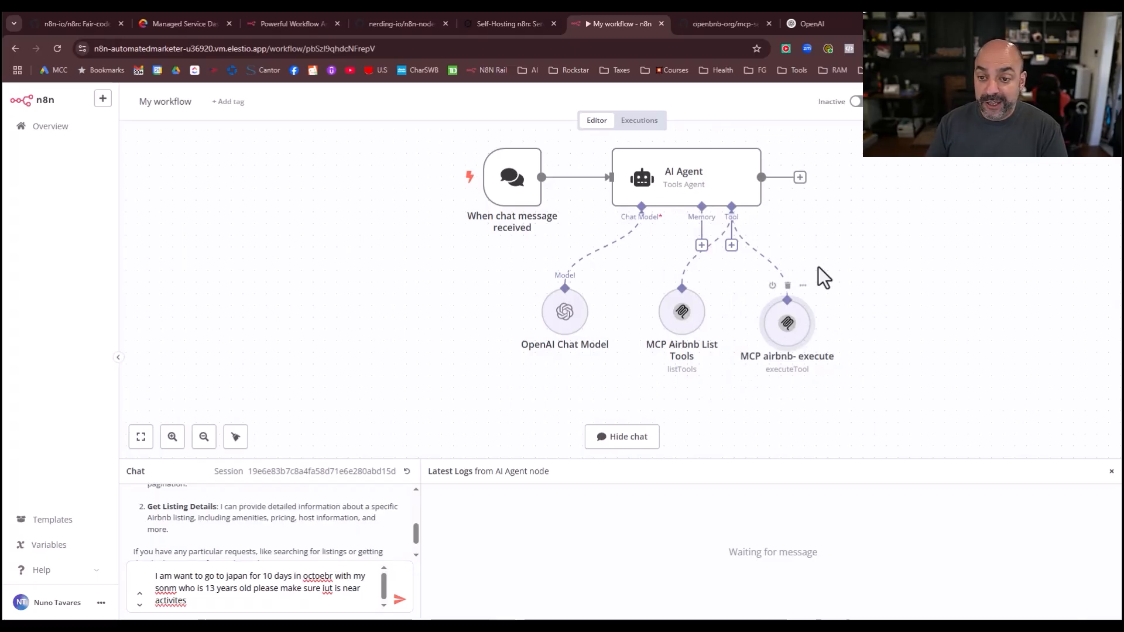
double_click(700, 199)
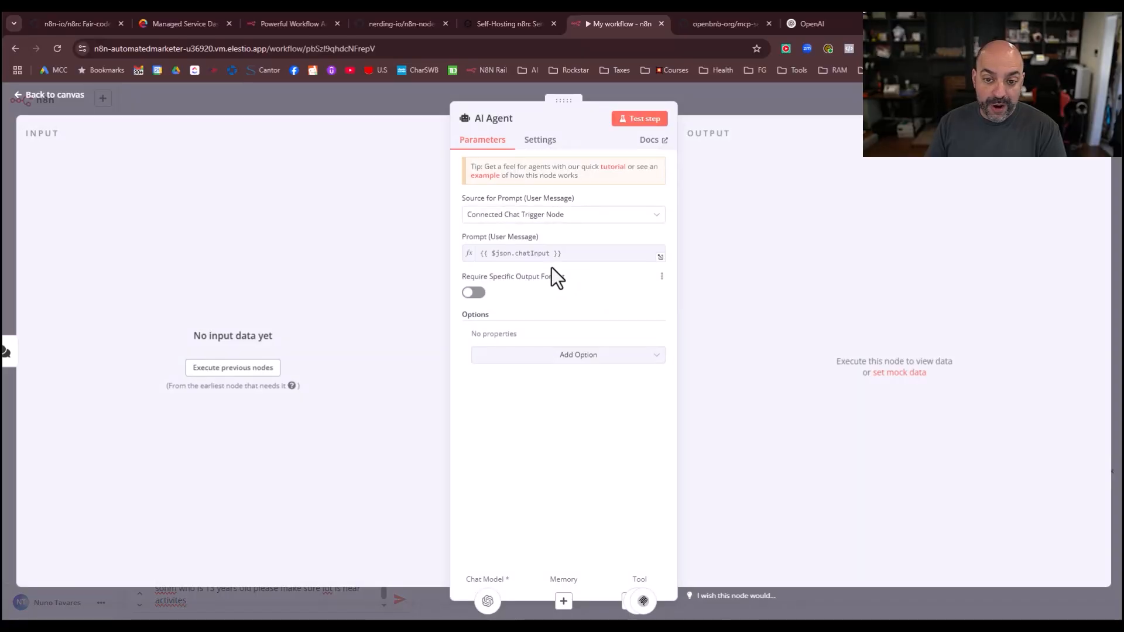
left_click(22, 99)
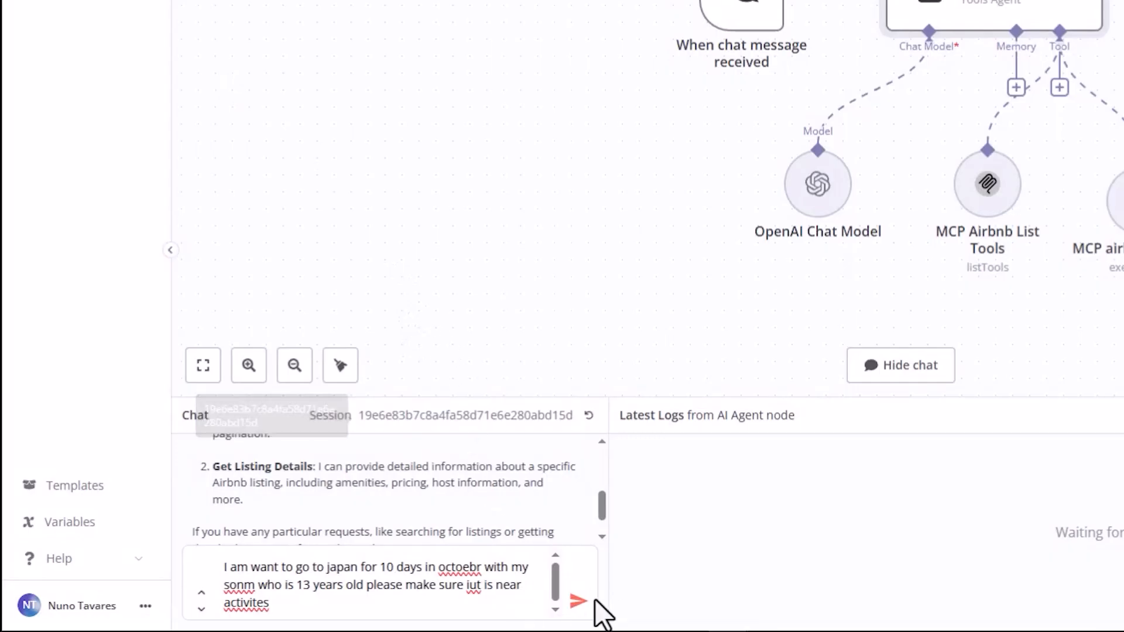
left_click(579, 601)
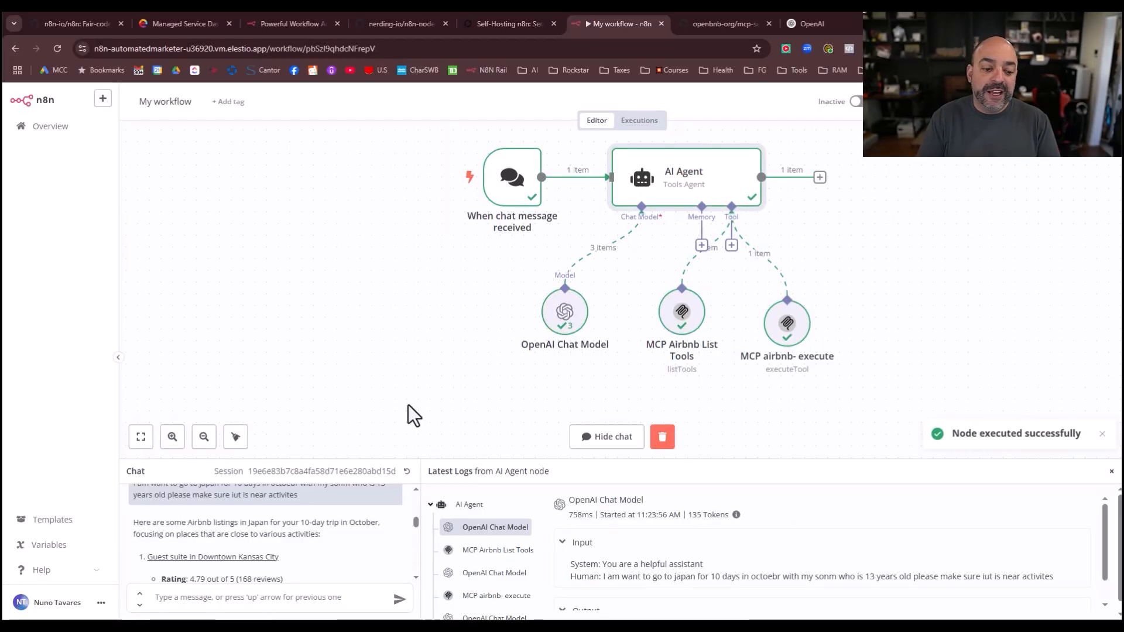
Examine the first Airbnb listing suggested in the agent's reply, and return to the workflow's chat
scroll(426, 357, "down", 3)
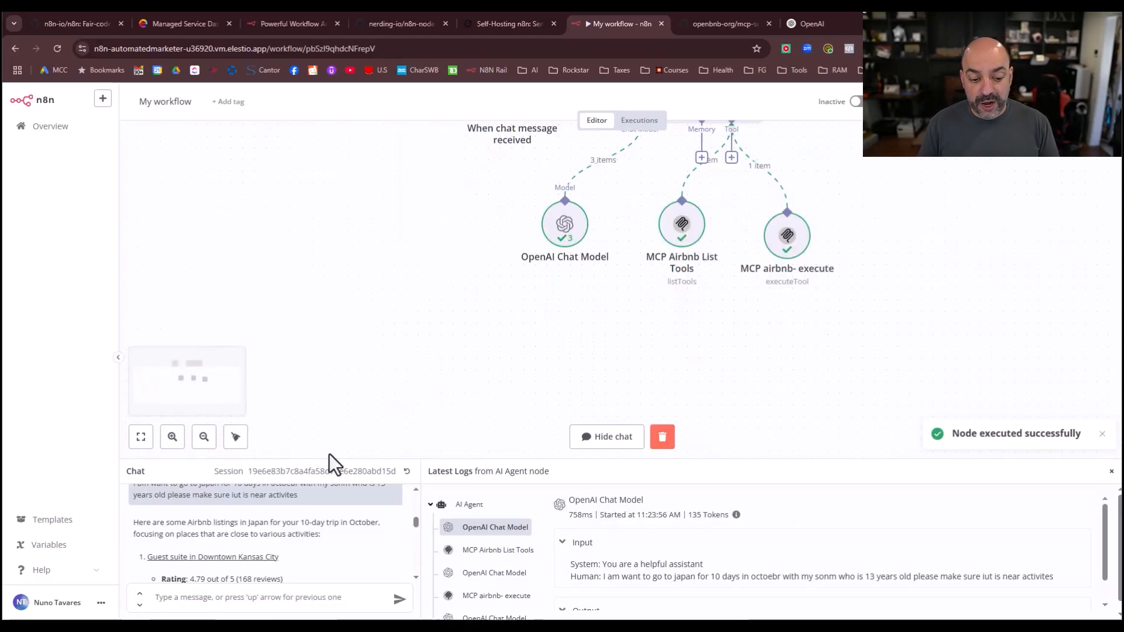
scroll(236, 536, "down", 2)
left_click(249, 501)
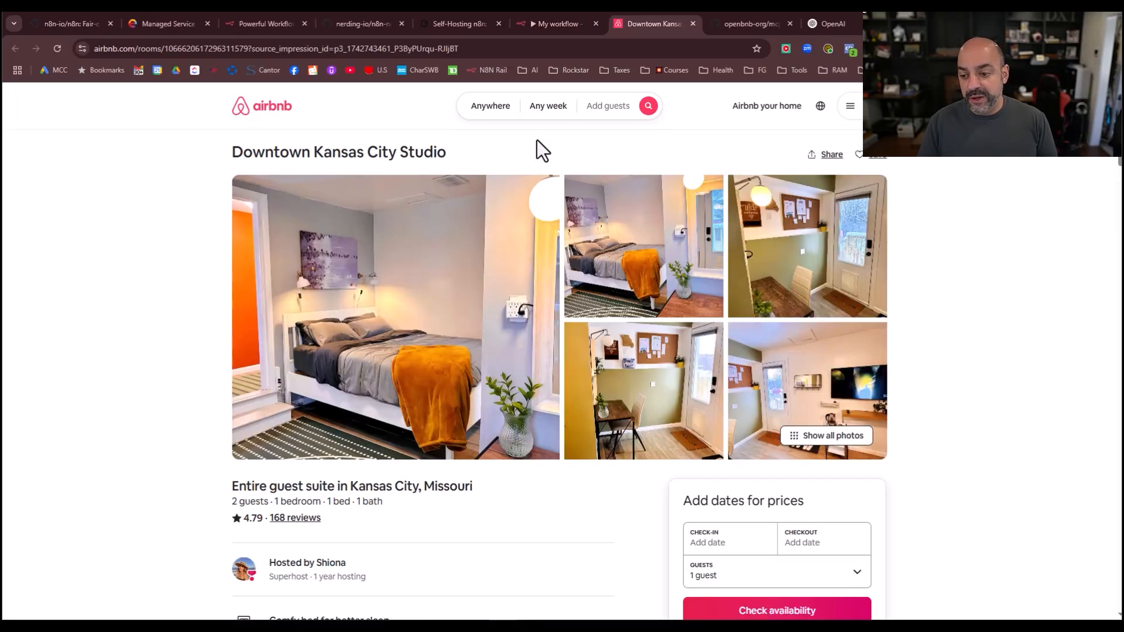
left_click(535, 26)
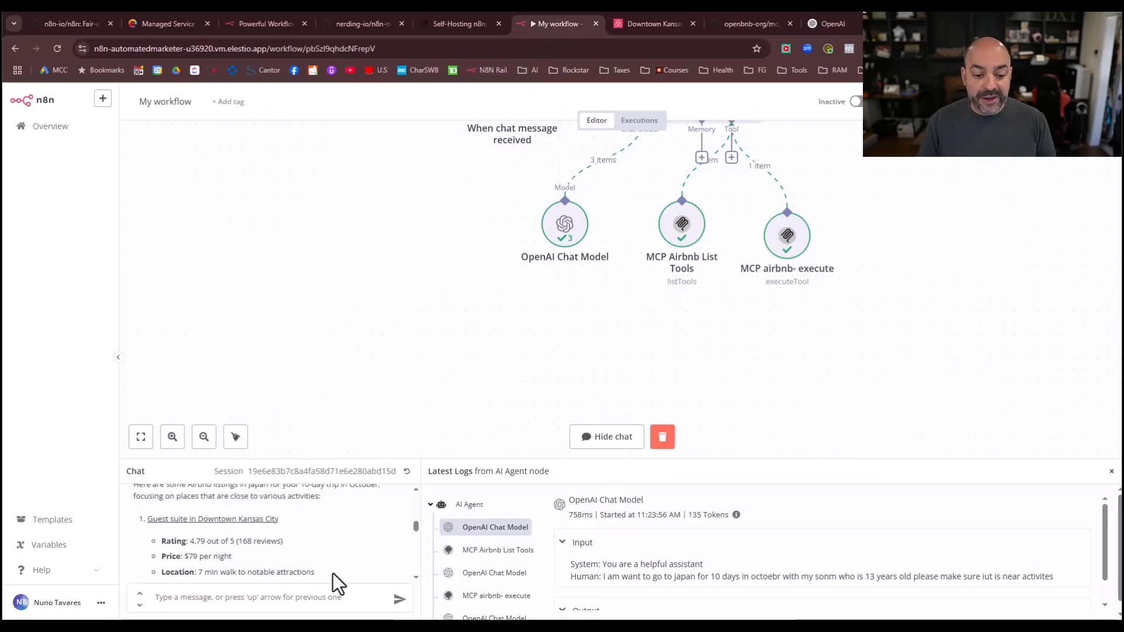
scroll(332, 574, "up", 5)
scroll(785, 402, "up", 2)
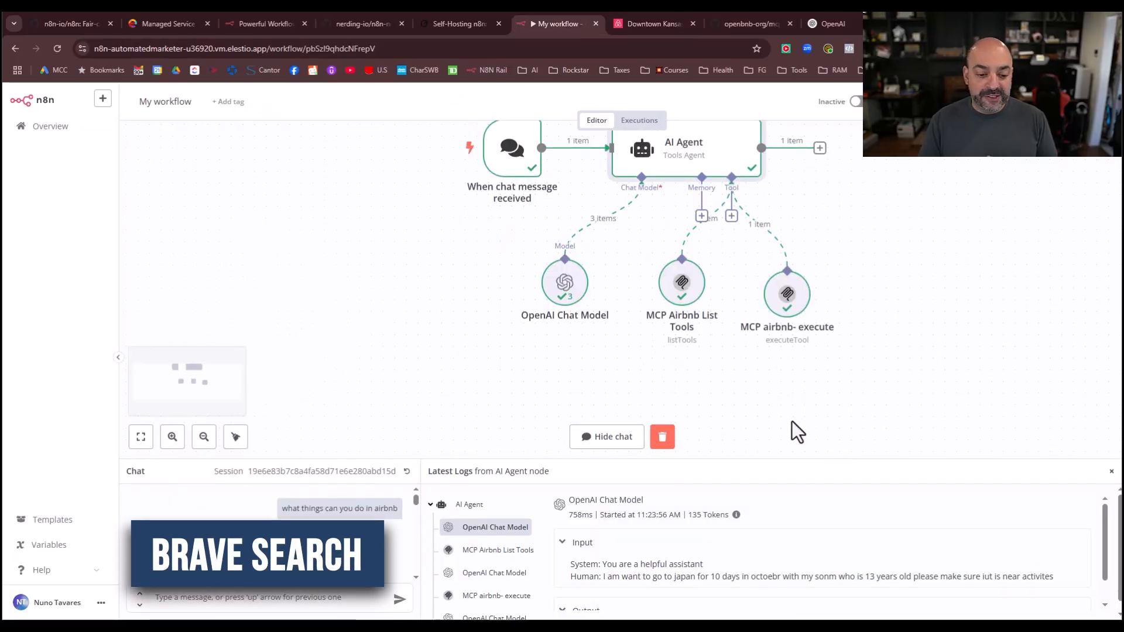
Go back from the Airbnb MCP repository to the modelcontextprotocol servers README and find its Reference Servers list
left_click(447, 22)
left_click(350, 22)
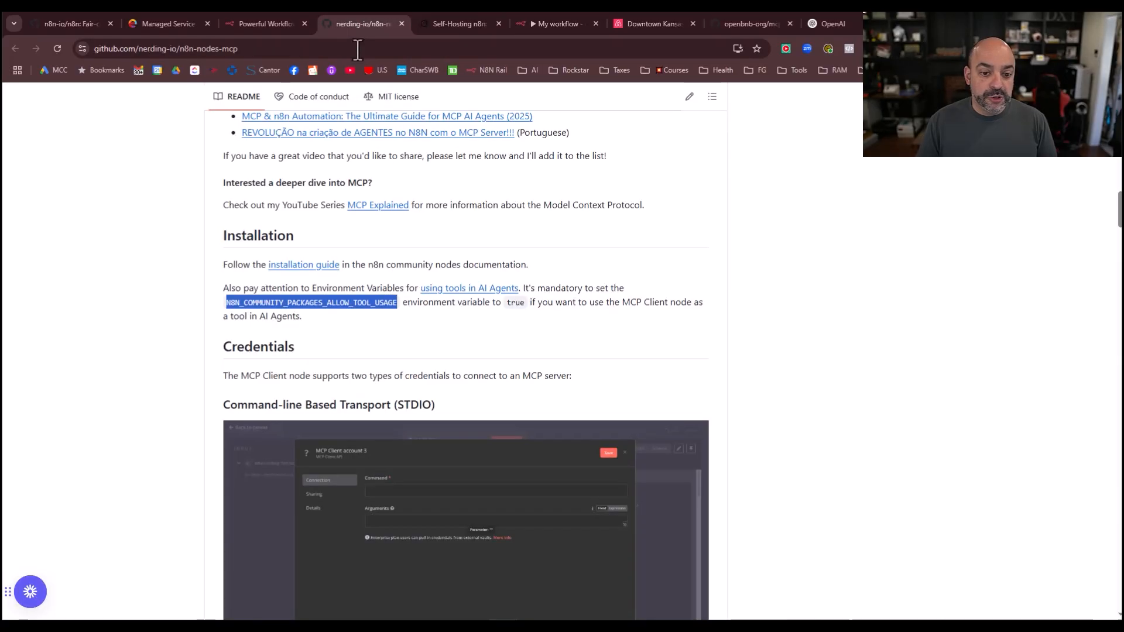
left_click(732, 23)
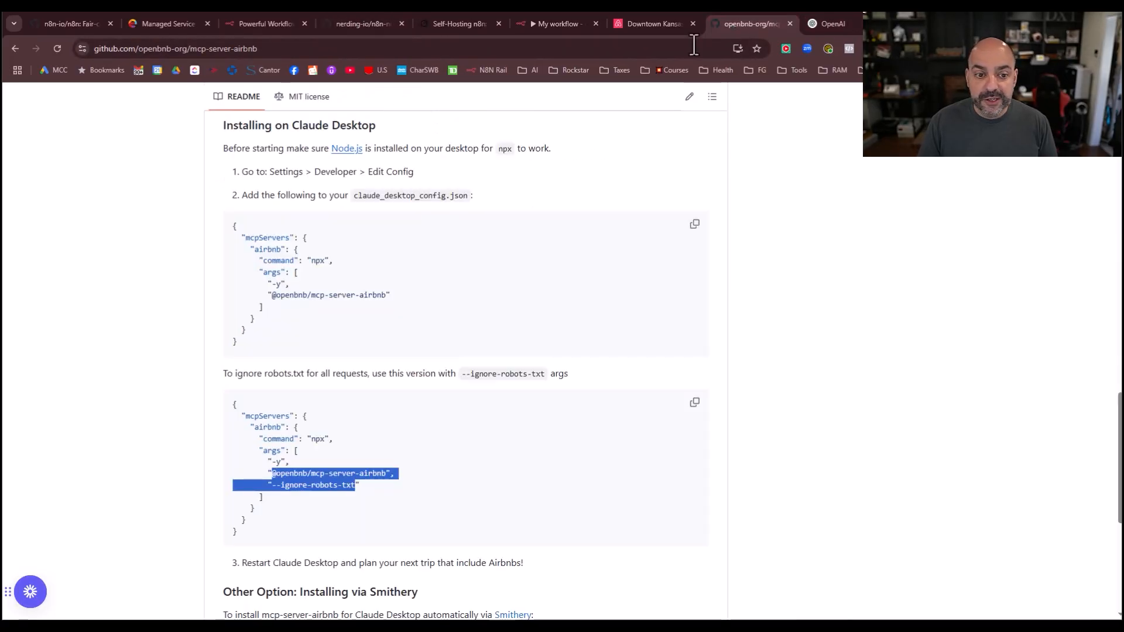
scroll(403, 265, "up", 10)
left_click(13, 47)
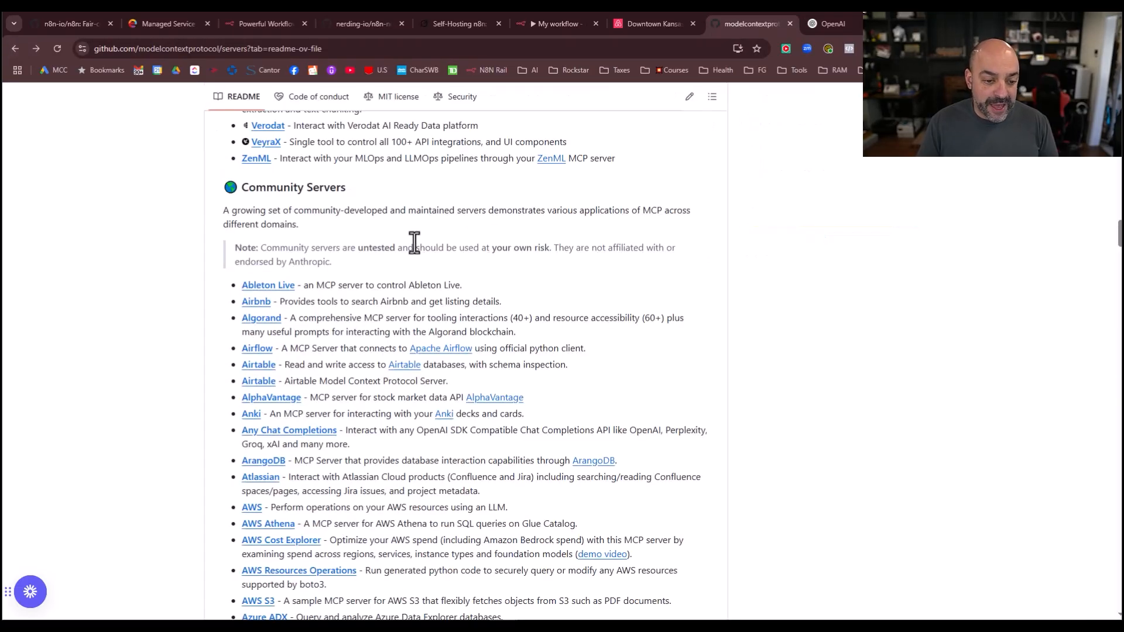
scroll(374, 246, "up", 20)
scroll(338, 248, "up", 15)
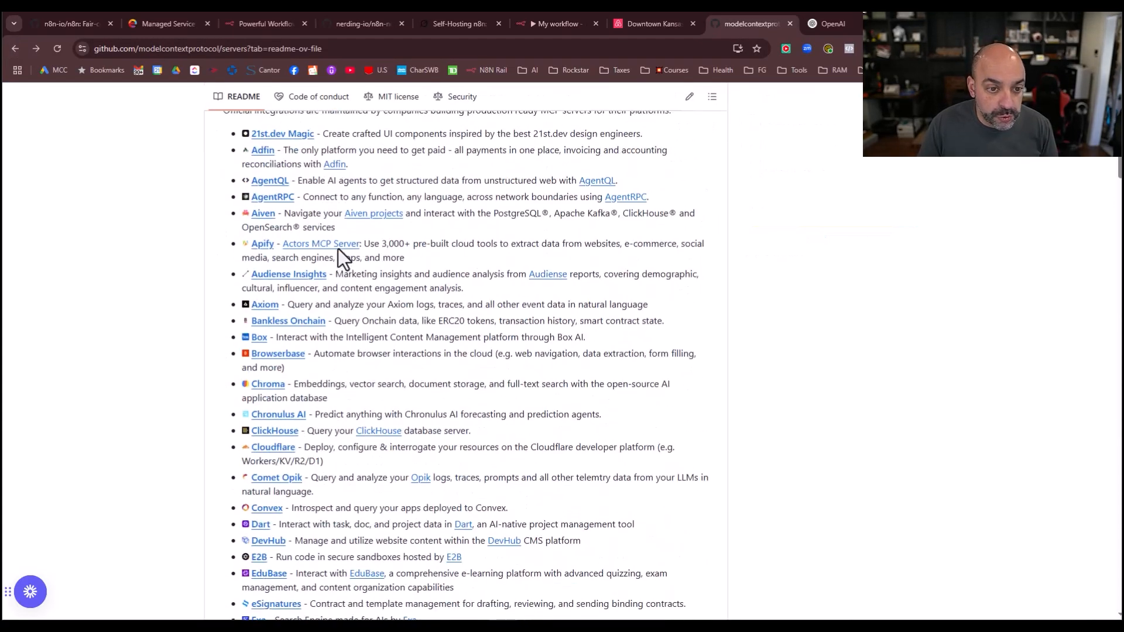
scroll(337, 260, "down", 3)
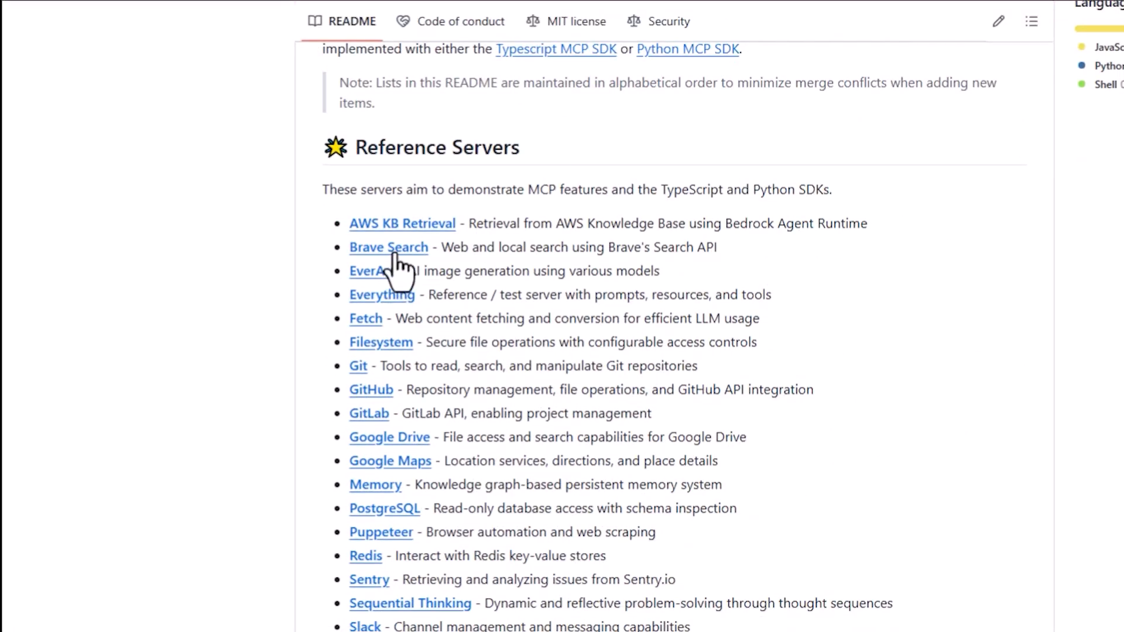
Open the Brave Search reference server and examine its NPX configuration
left_click(391, 252)
scroll(764, 267, "down", 5)
scroll(763, 268, "down", 10)
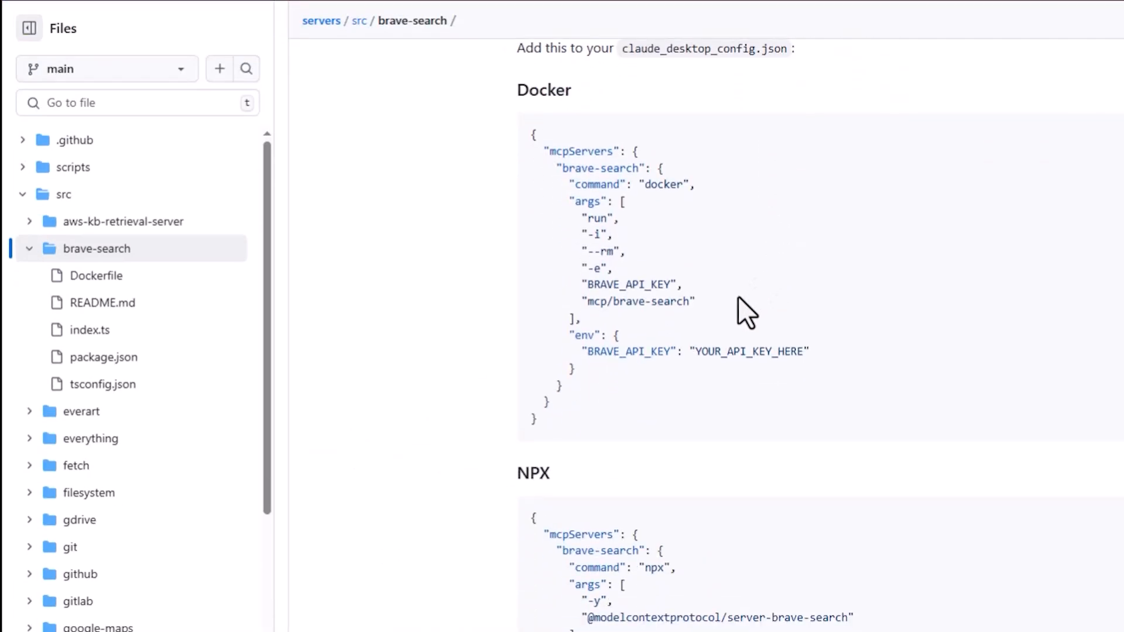
scroll(743, 305, "down", 3)
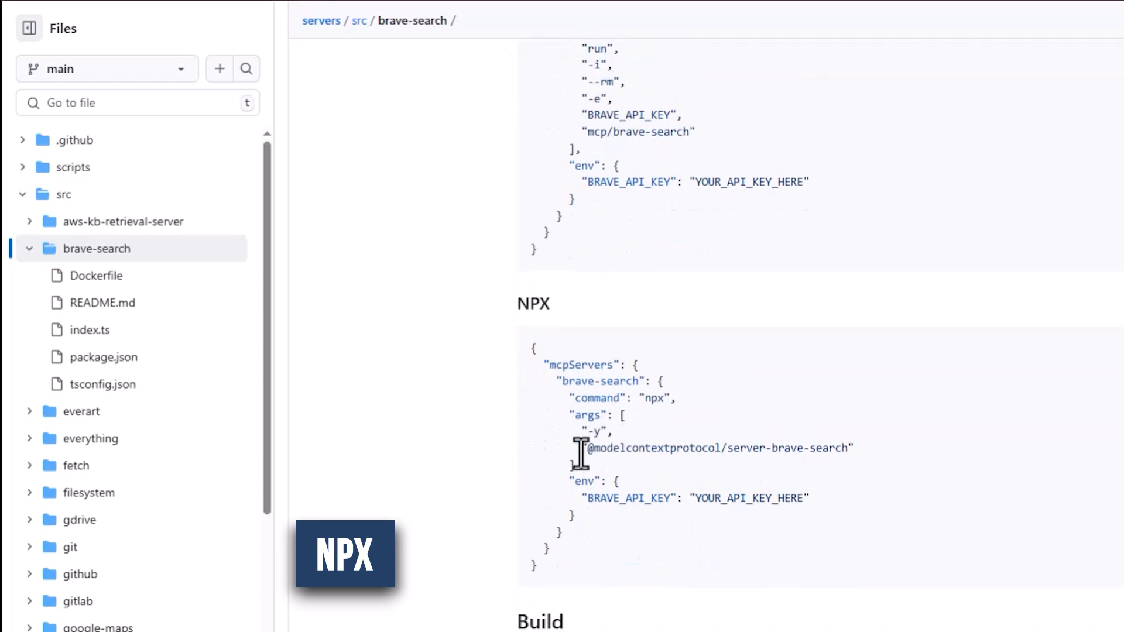
scroll(603, 437, "down", 2)
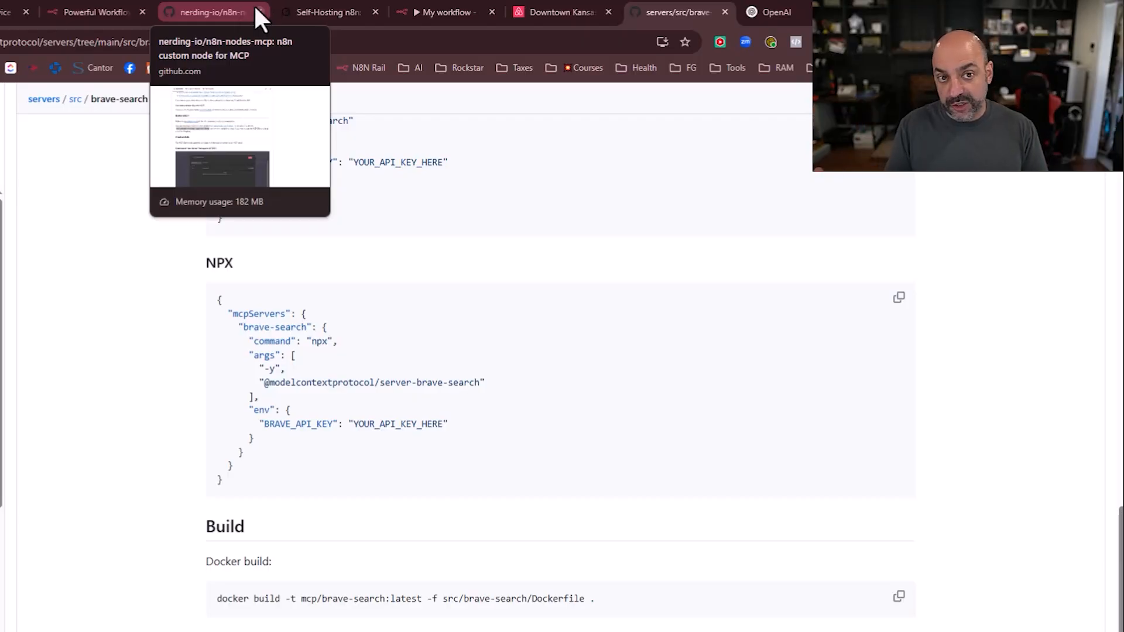
Return to the n8n workflow and add another MCP Client Tool to the AI Agent
left_click(427, 8)
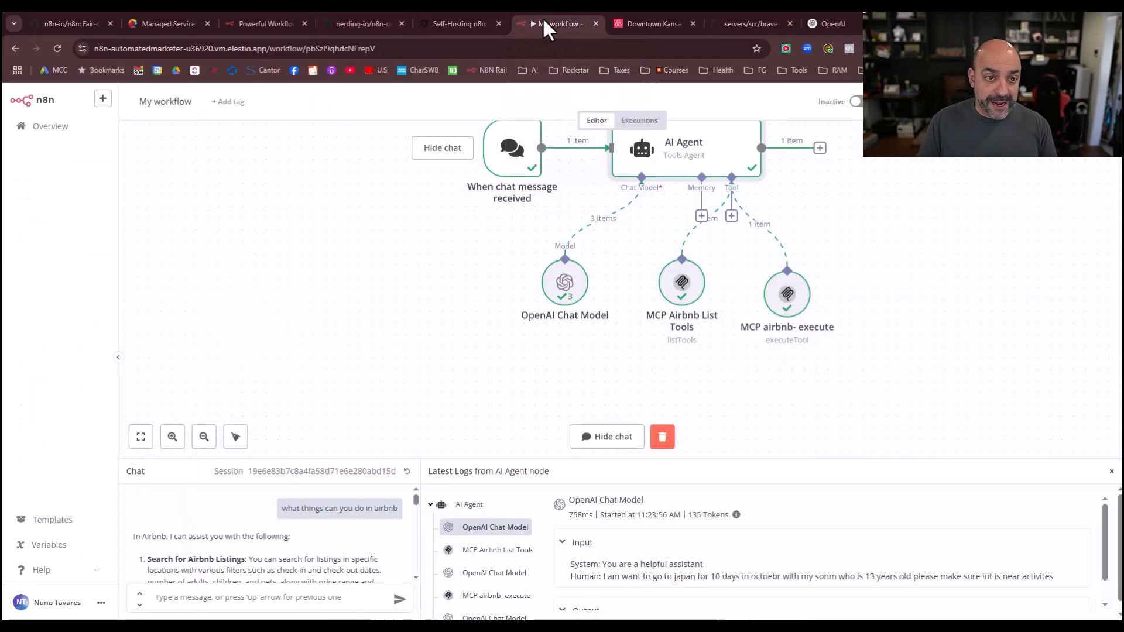
scroll(287, 448, "down", 3)
scroll(353, 550, "down", 3)
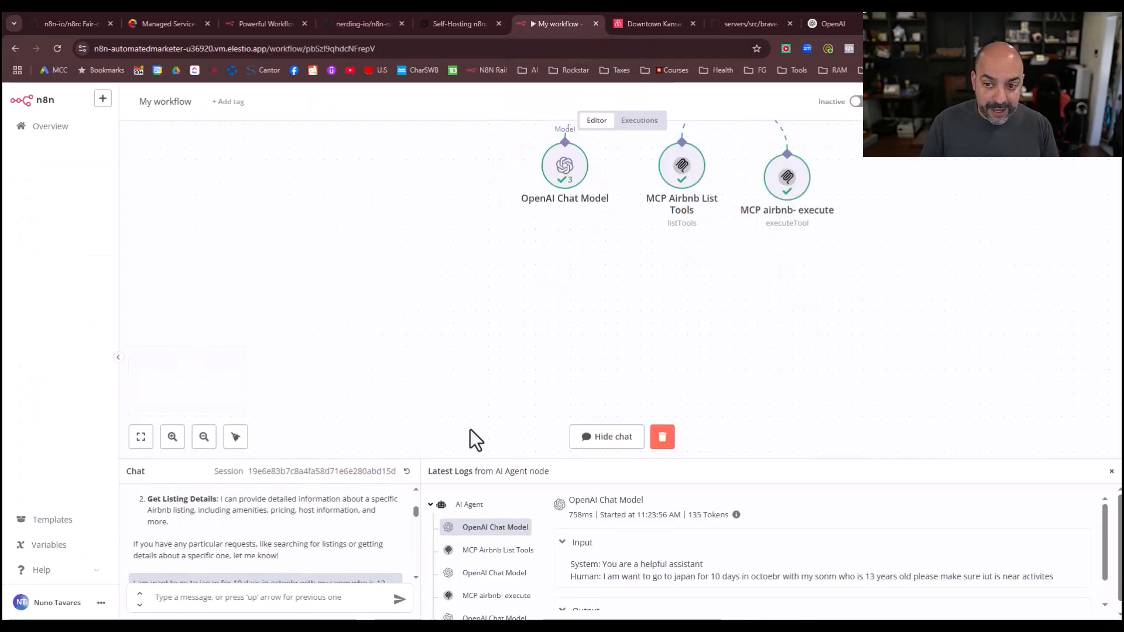
scroll(814, 305, "up", 5)
left_click(731, 303)
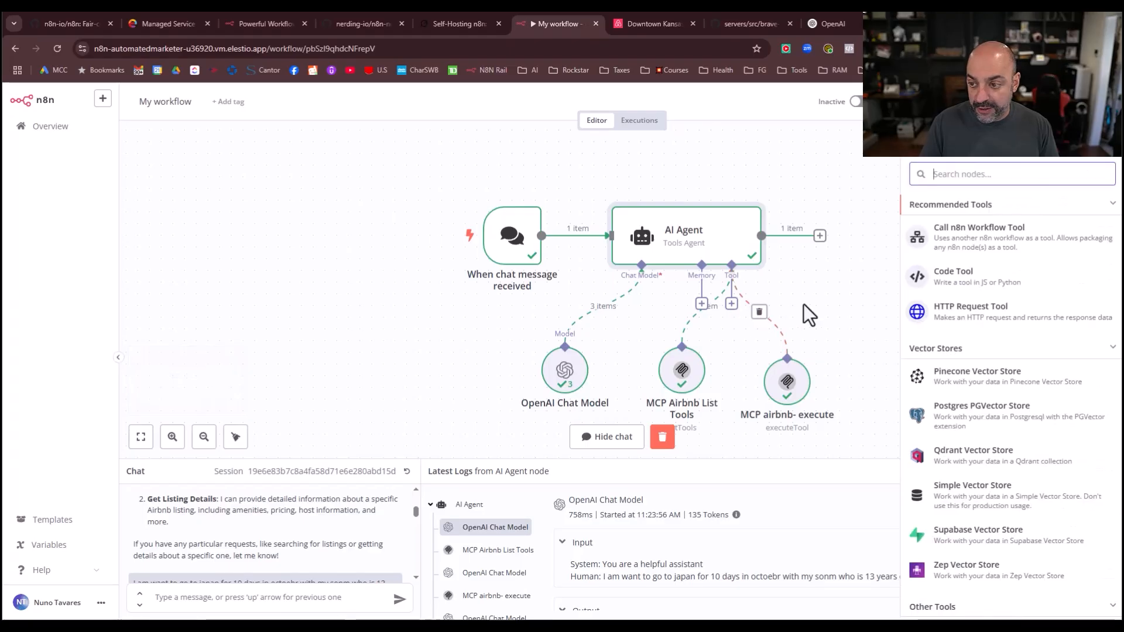
type("mcp")
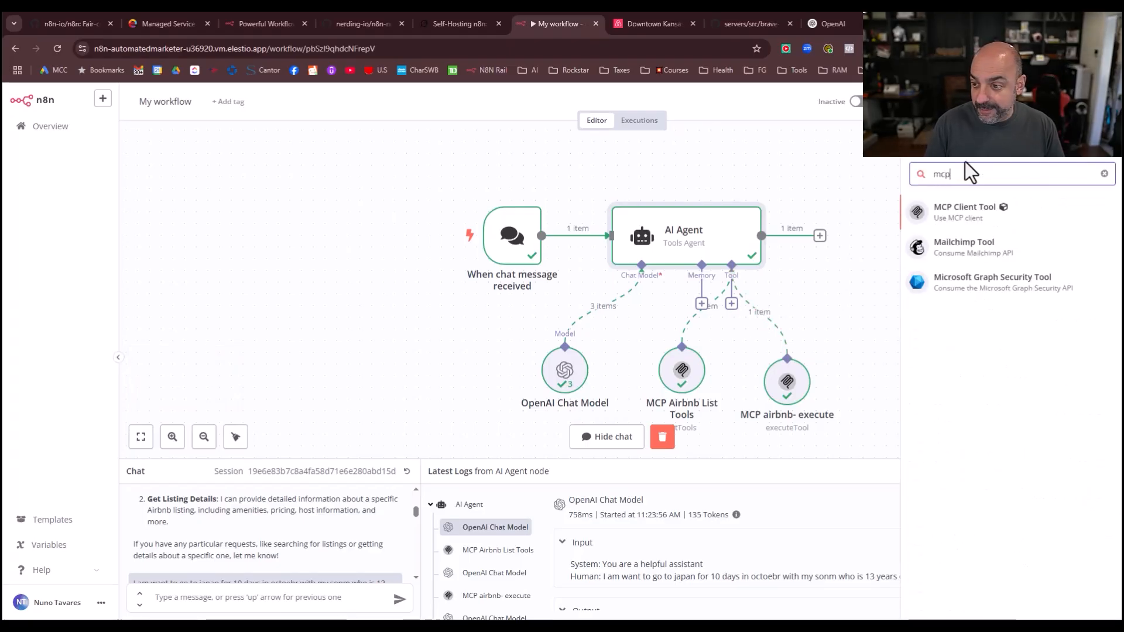
left_click(976, 213)
Create a new MCP Client (STDIO) credential for the tool and name it "MCP Brave"
left_click(596, 176)
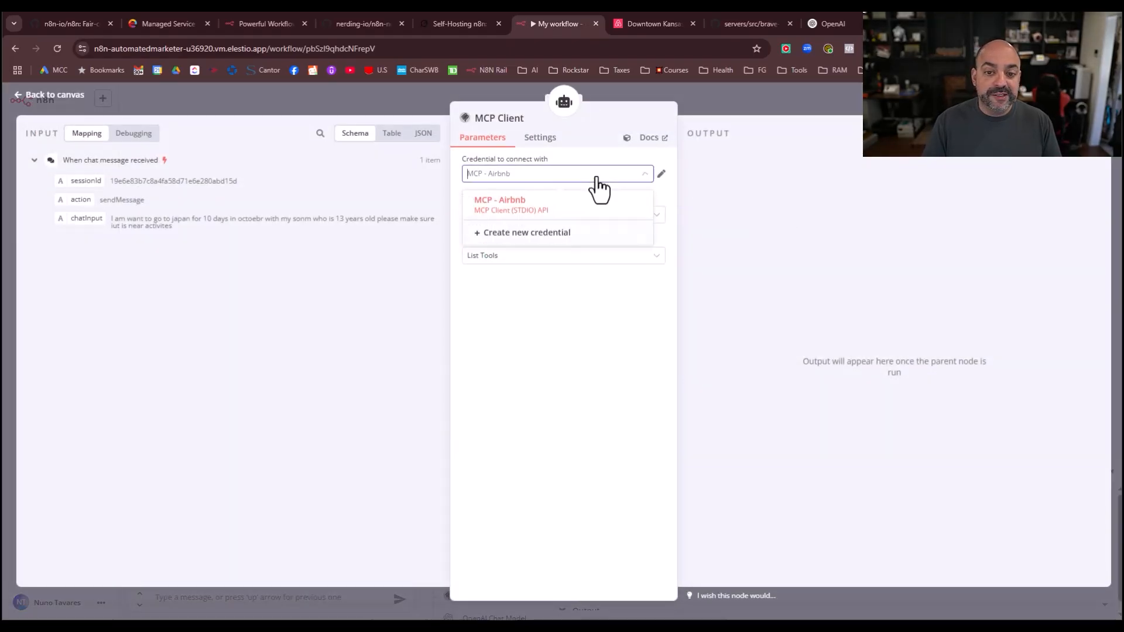
left_click(587, 234)
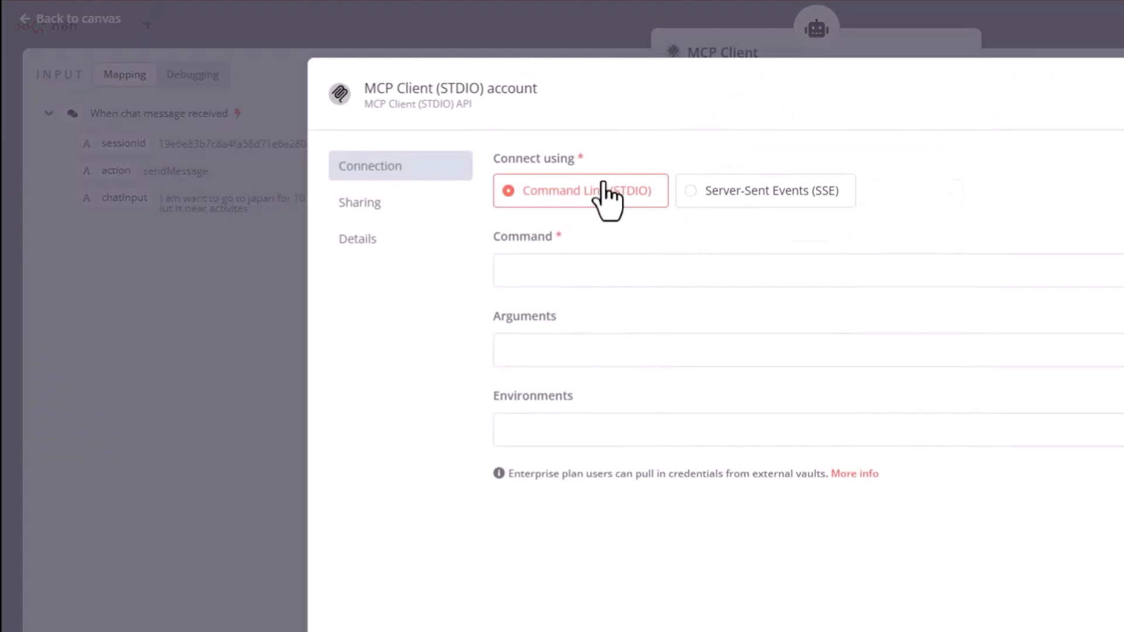
left_click(527, 89)
left_click_drag(530, 93, 402, 93)
type("Brave")
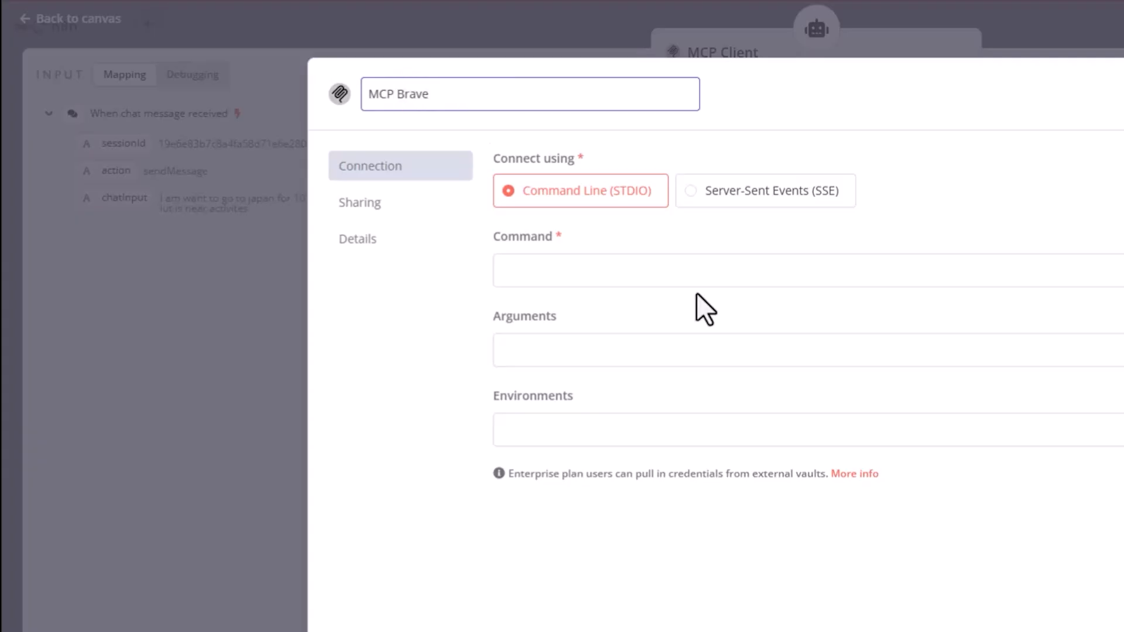
Set the MCP Brave credential's Command to npx, checking it against the Brave Search README
left_click(673, 272)
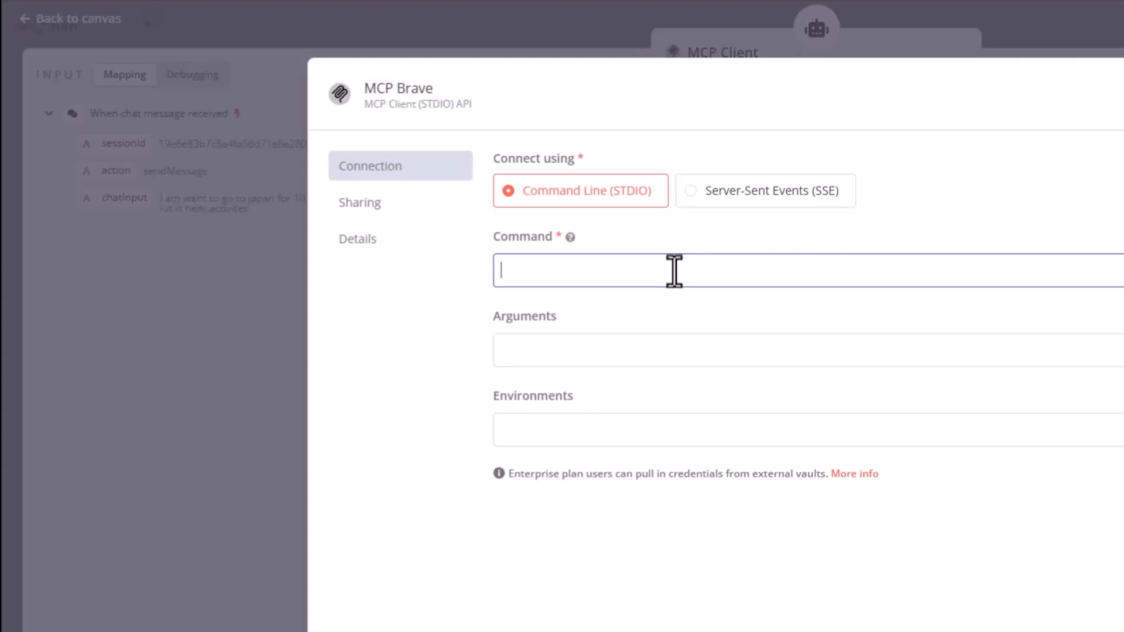
type("n")
type("p")
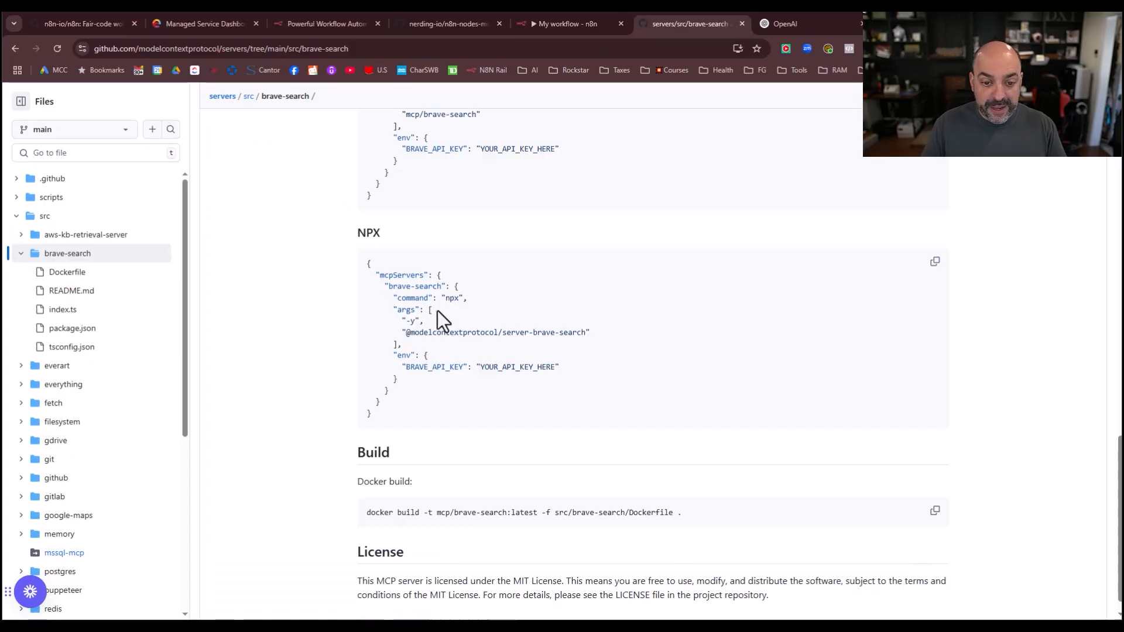
left_click(548, 22)
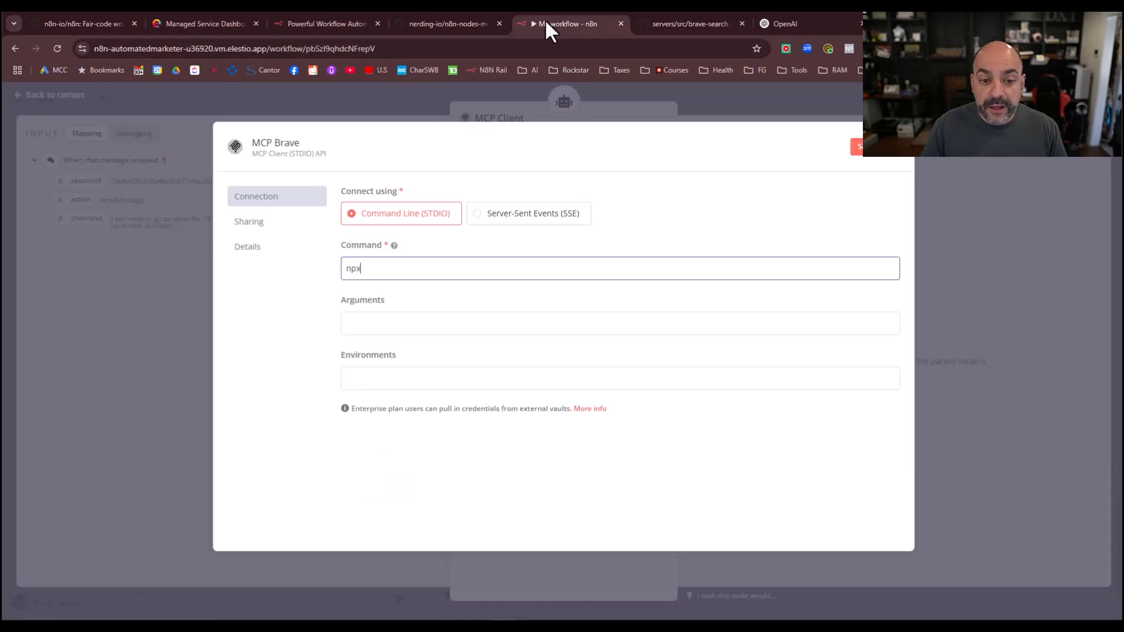
left_click(368, 322)
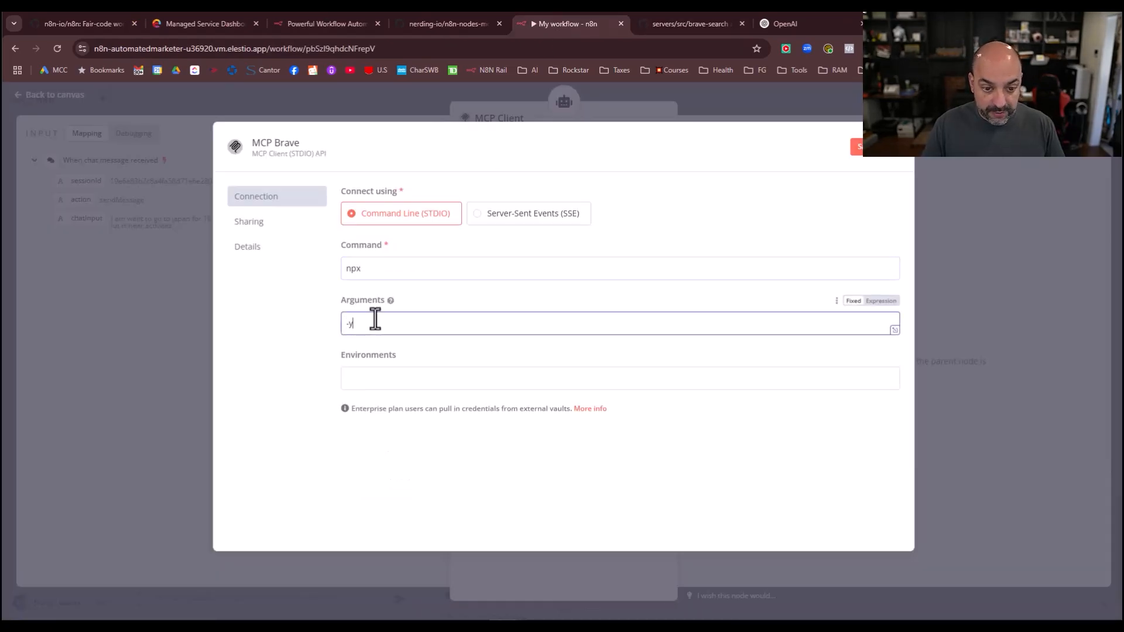
left_click(684, 22)
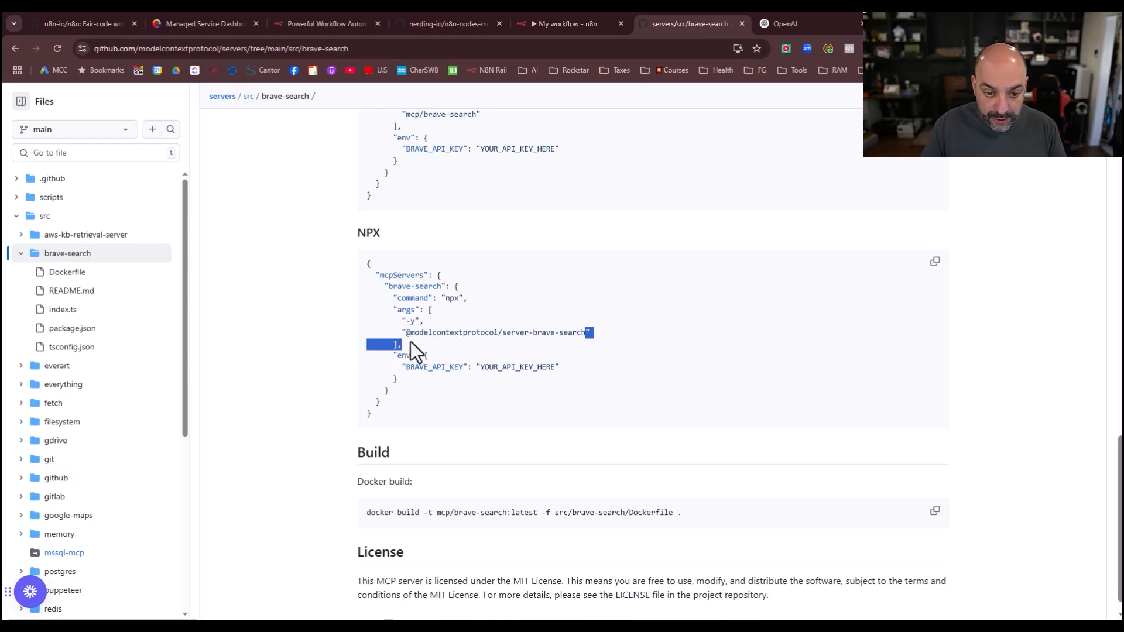
left_click_drag(412, 343, 407, 336)
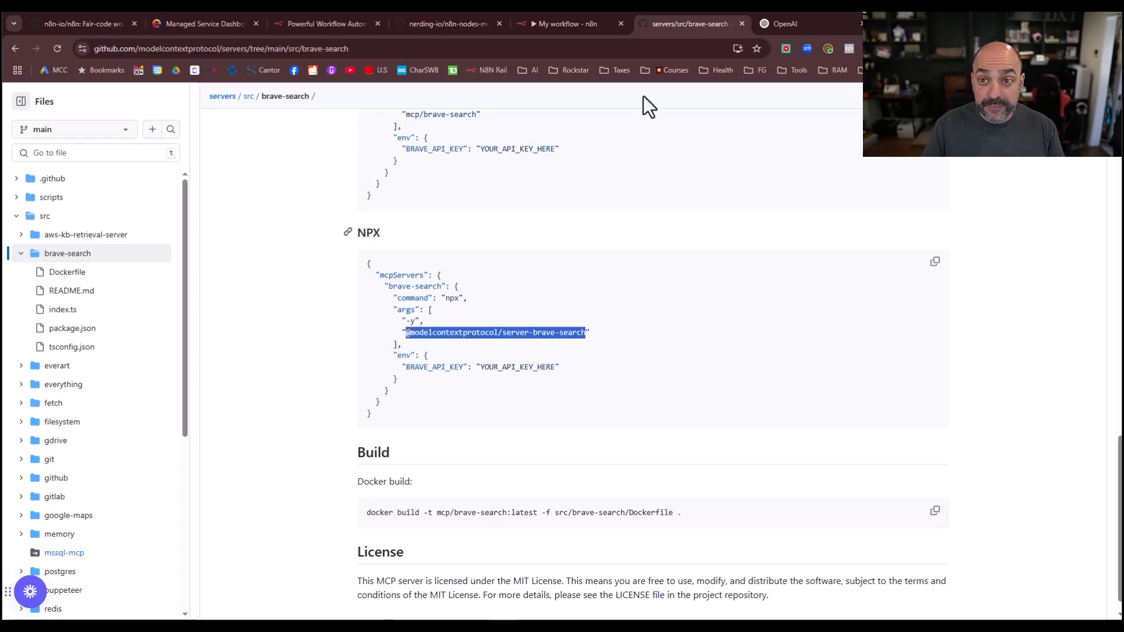
left_click(564, 24)
left_click(297, 368)
type("-y")
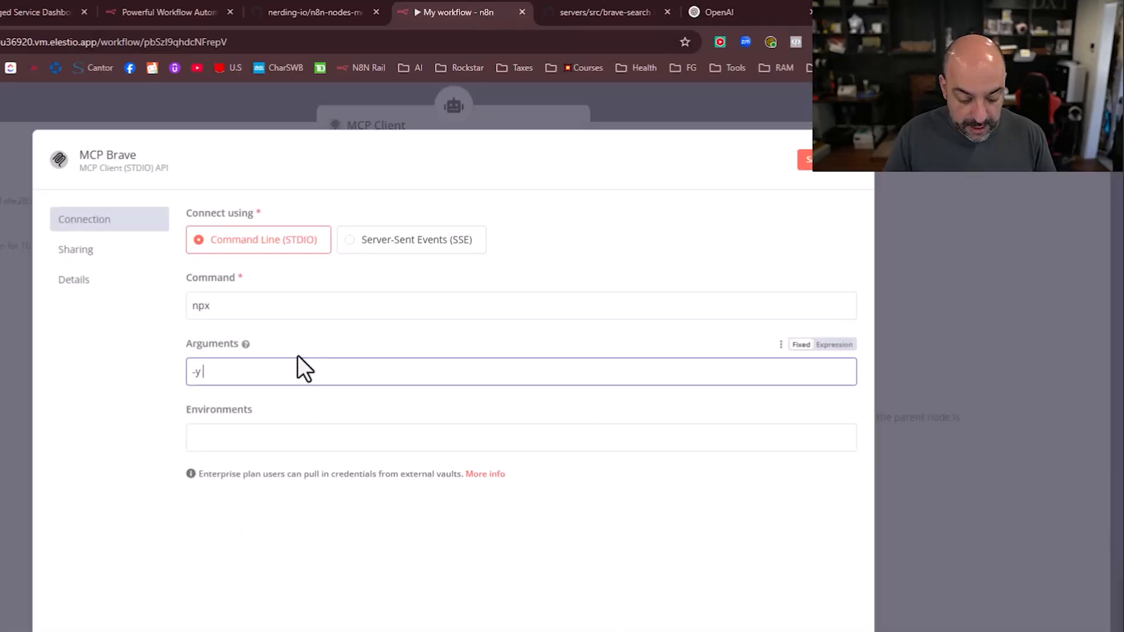
type("@modelcontextprotocol/server-brave-search")
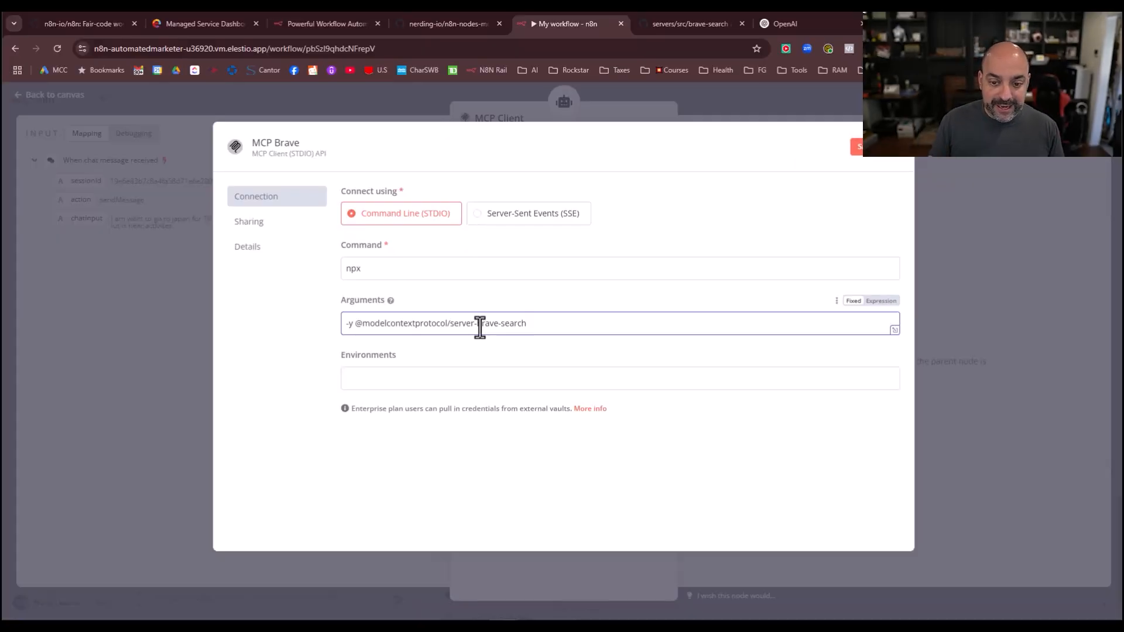
Copy the BRAVE_API_KEY environment entry from the NPX configuration in the Brave Search README
left_click(697, 23)
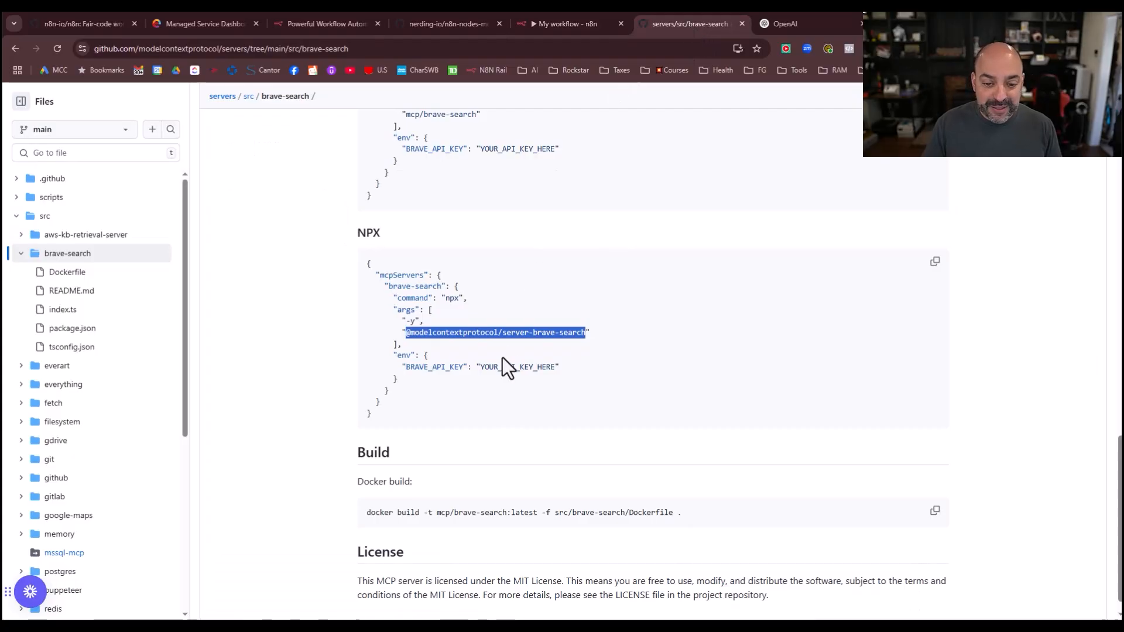
left_click_drag(558, 367, 413, 372)
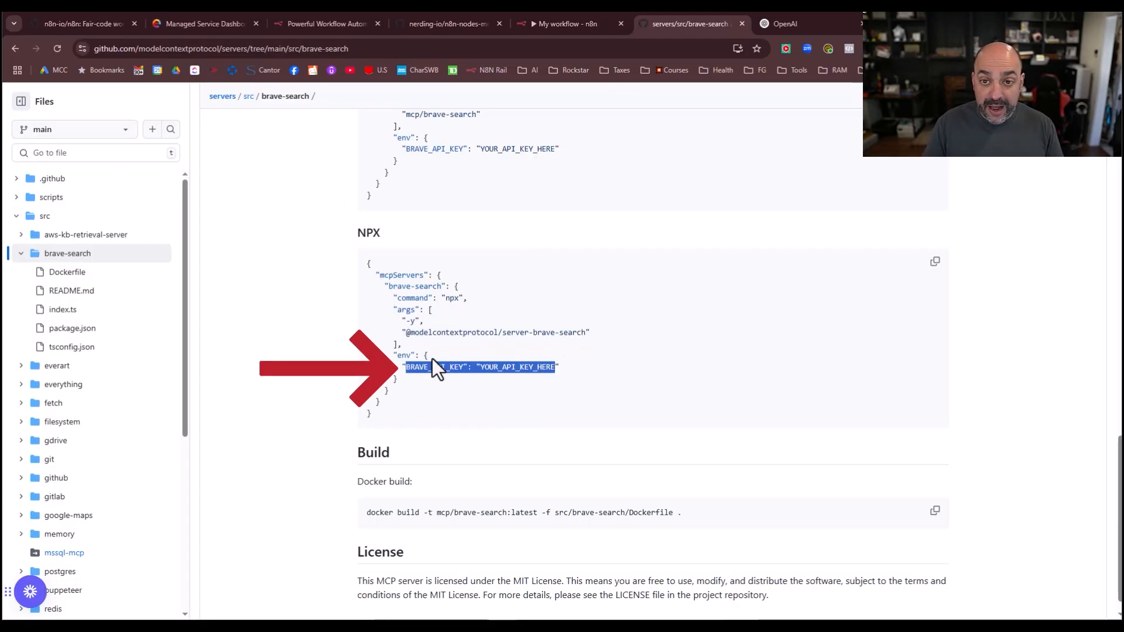
left_click(591, 21)
left_click(391, 381)
key("ctrl+v")
left_click_drag(472, 384, 339, 381)
key("BackSpace")
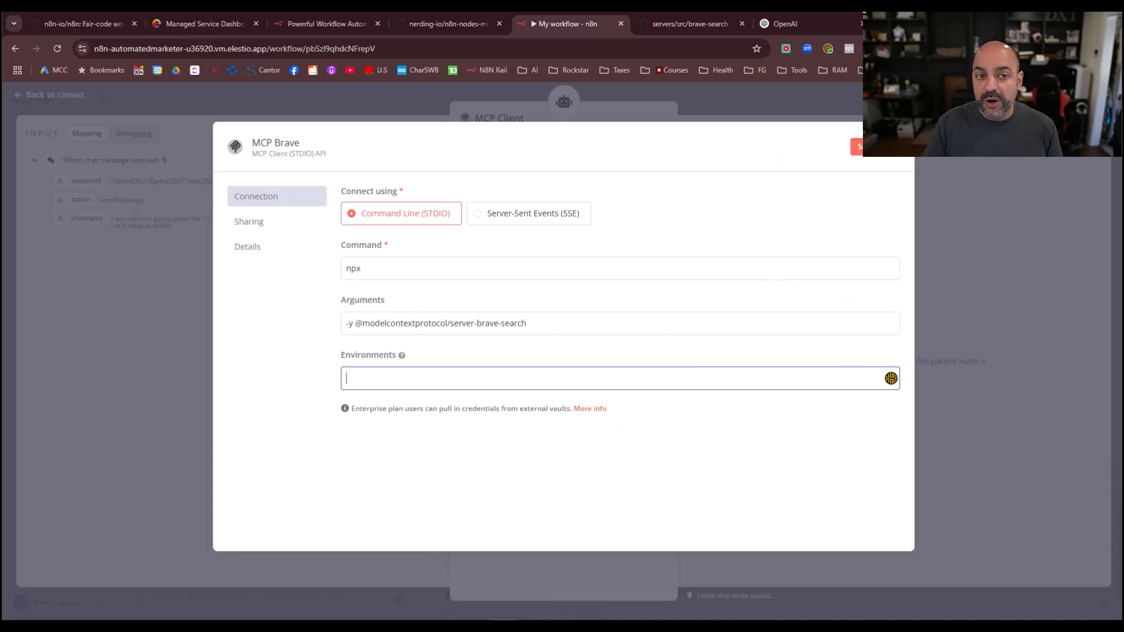
Create a new text document on the desktop, open it in Notepad, and paste the copied BRAVE_API_KEY entry
key("ctrl+t")
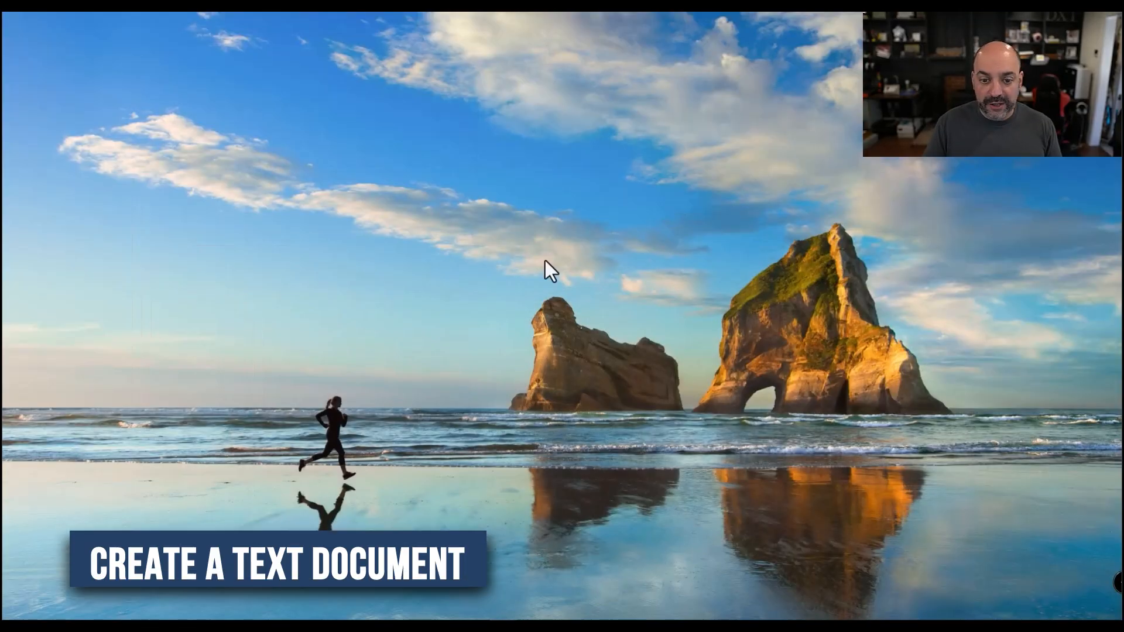
right_click(532, 264)
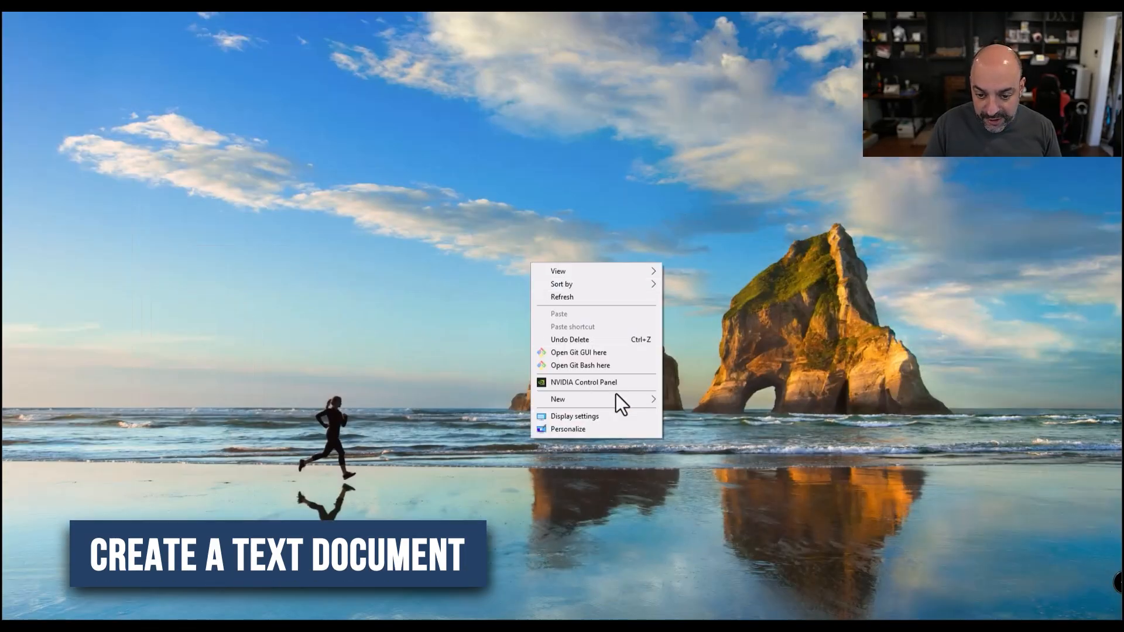
mouse_move(618, 400)
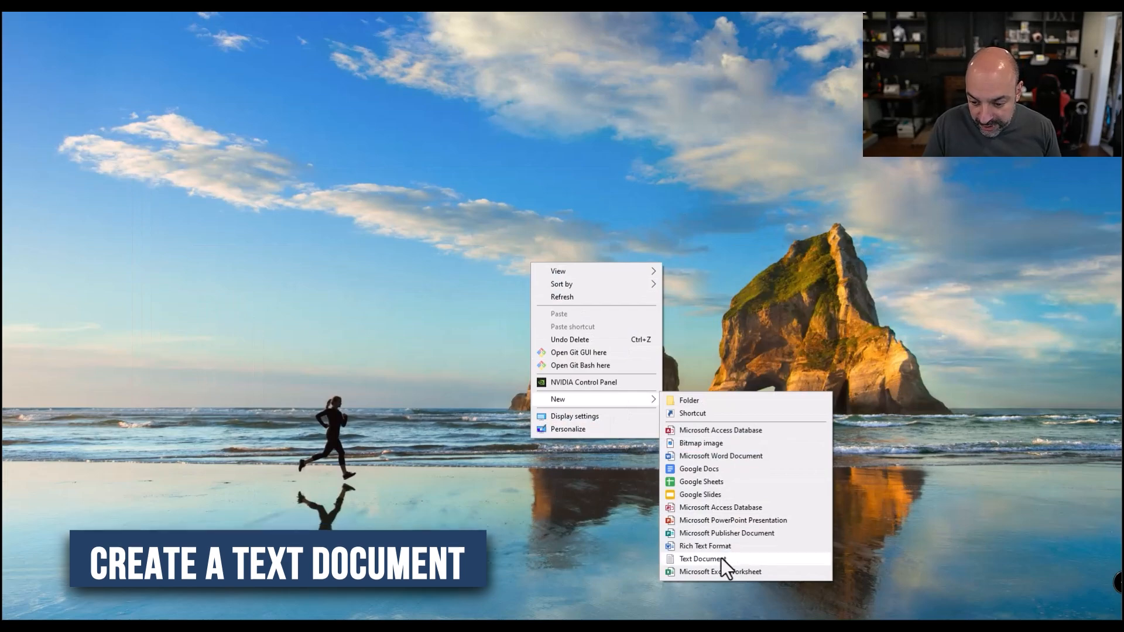
left_click(702, 559)
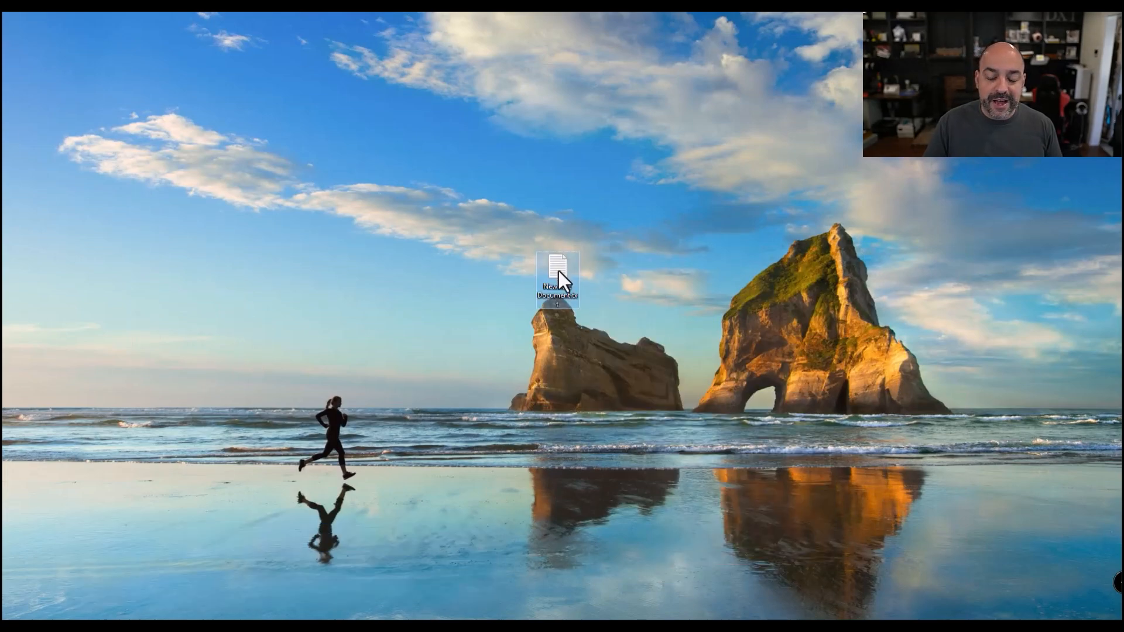
double_click(558, 269)
type("BRAVE_API_KEY\": \"YOUR_API_KEY_HERE")
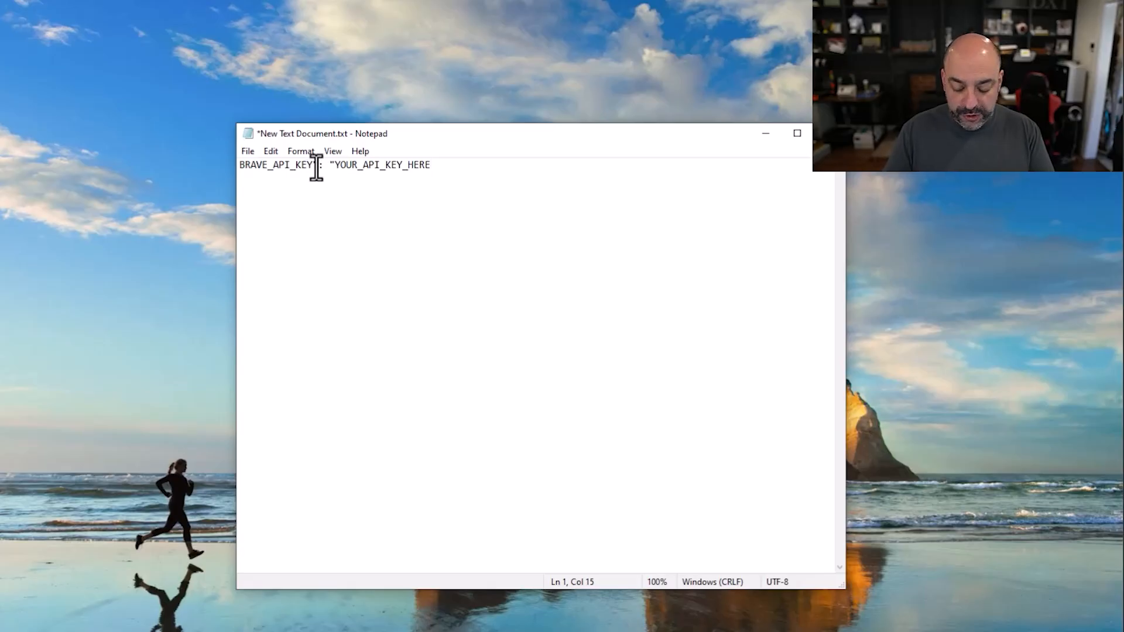
Edit the pasted line to read "BRAVE_API_KEY=", removing the quotes, colon and placeholder value
key("BackSpace")
key("alt+Tab")
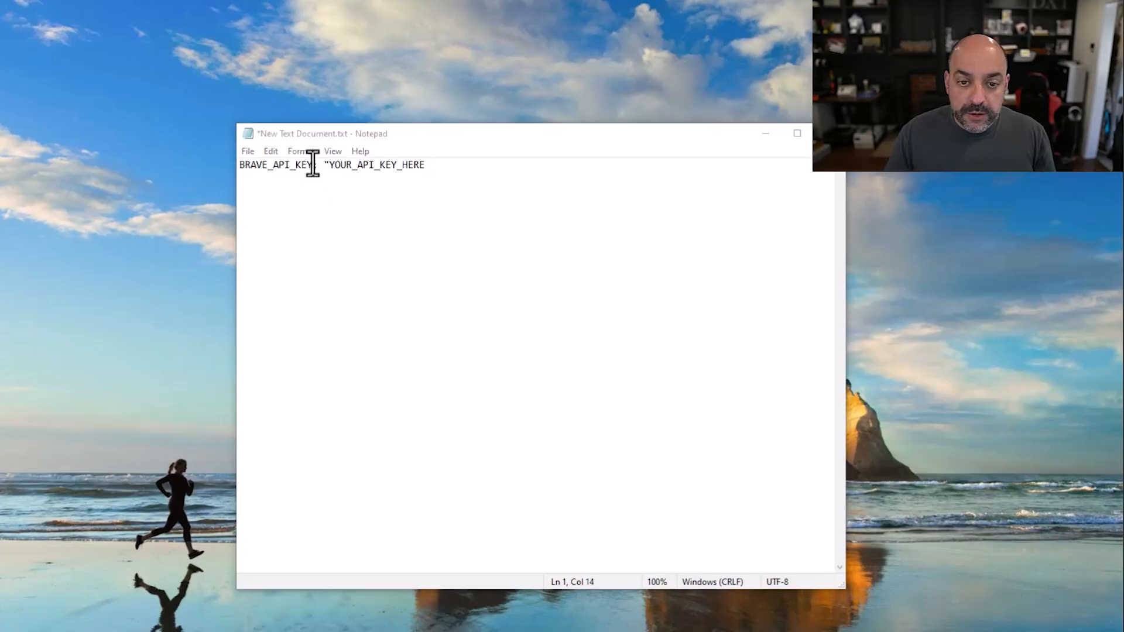
left_click(317, 166)
key("BackSpace")
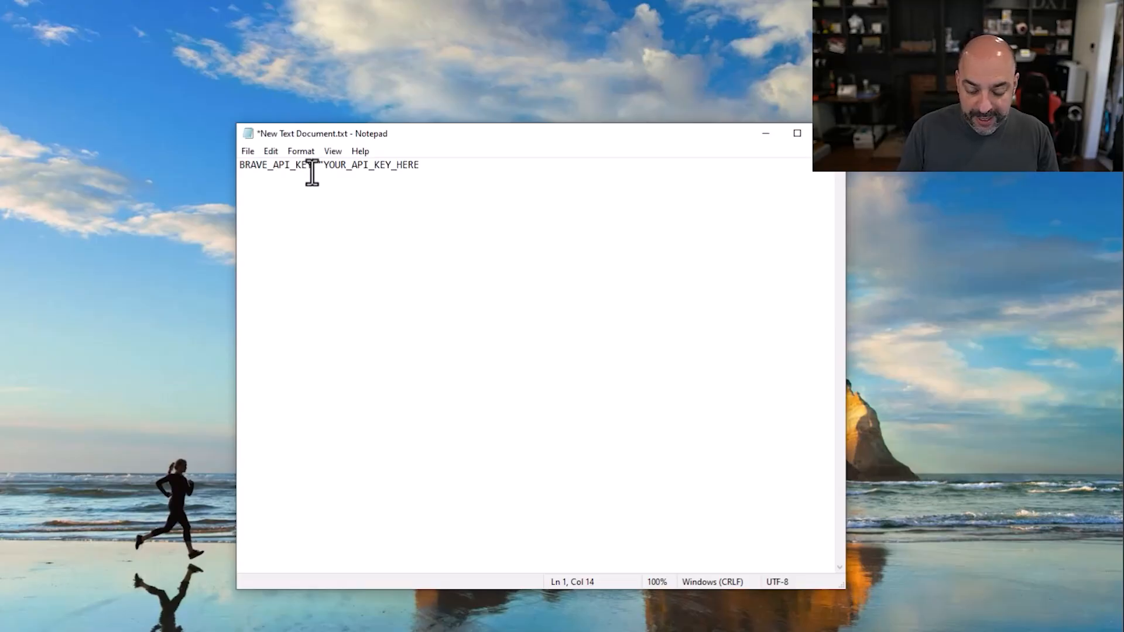
type("=")
left_click_drag(431, 165, 324, 165)
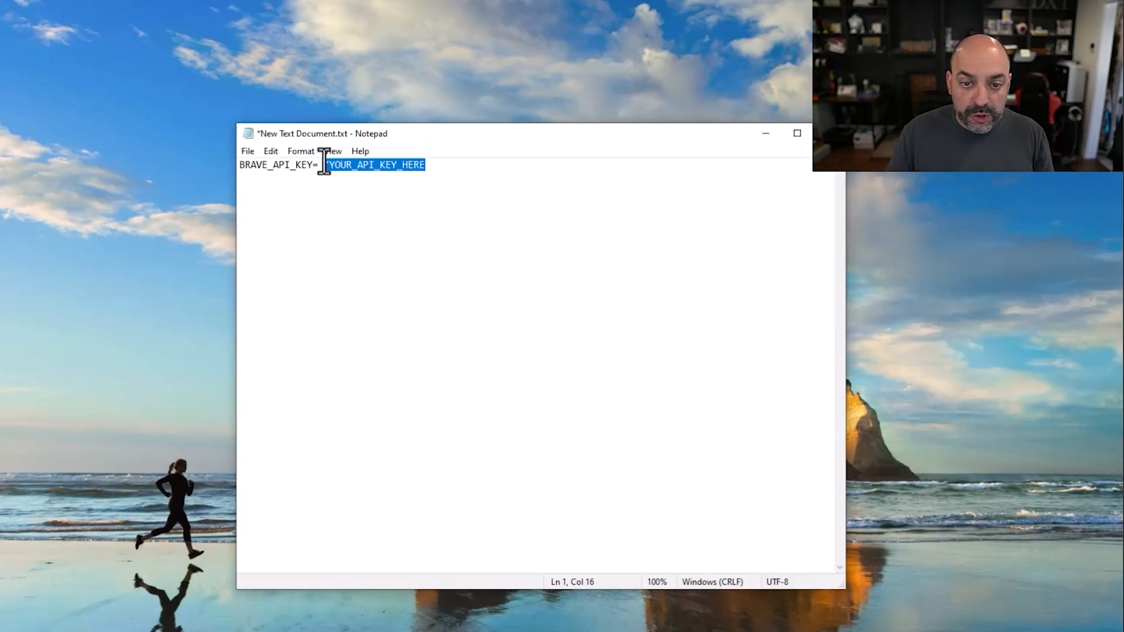
key("BackSpace")
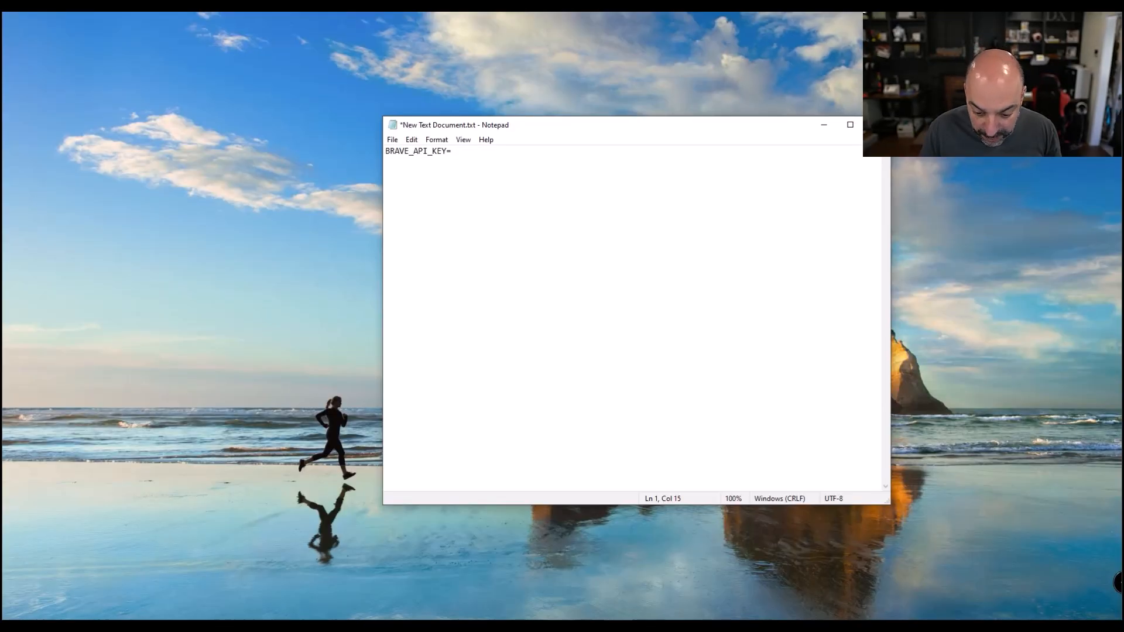
Switch to the browser, find the Brave Search API site, and log in with the saved account credentials
left_click(503, 628)
left_click(468, 606)
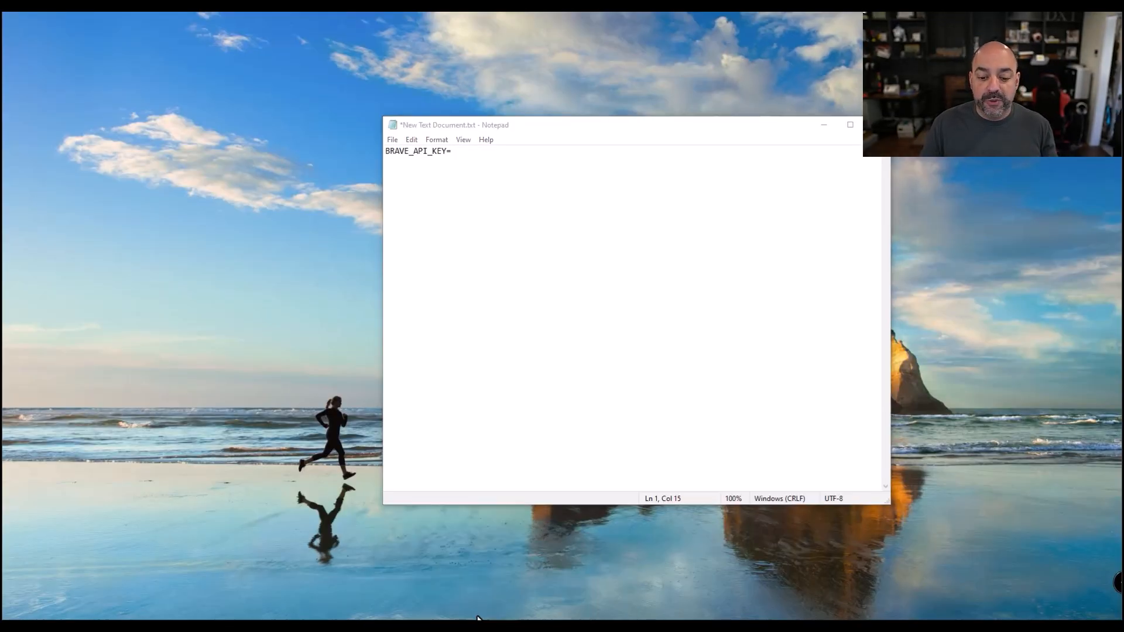
left_click(539, 598)
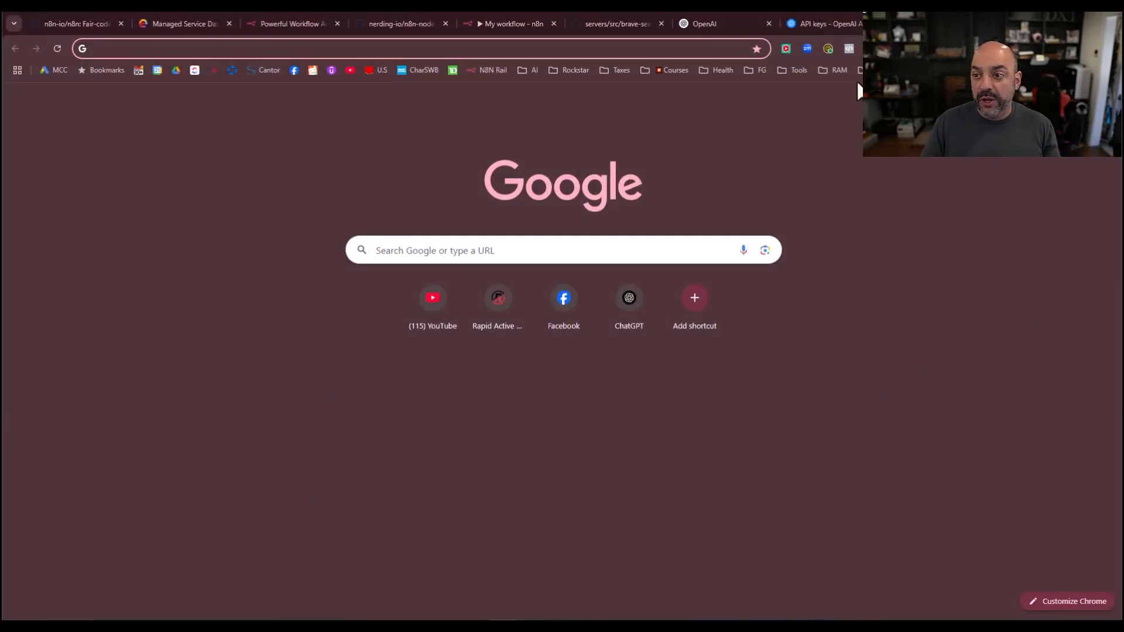
type("brave")
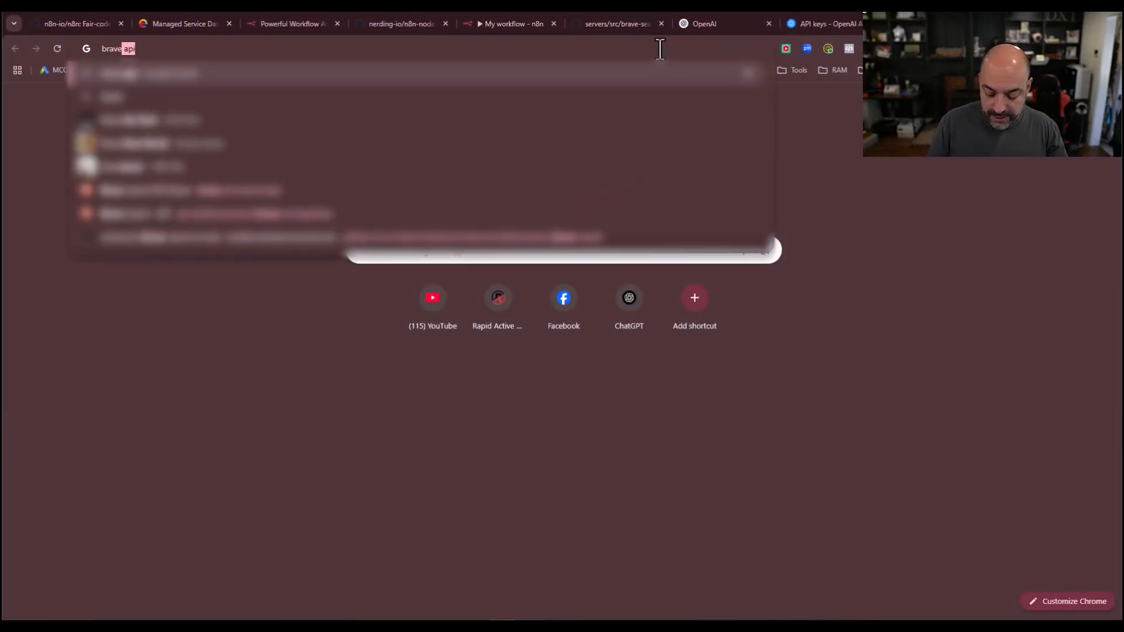
key("Return")
left_click(223, 224)
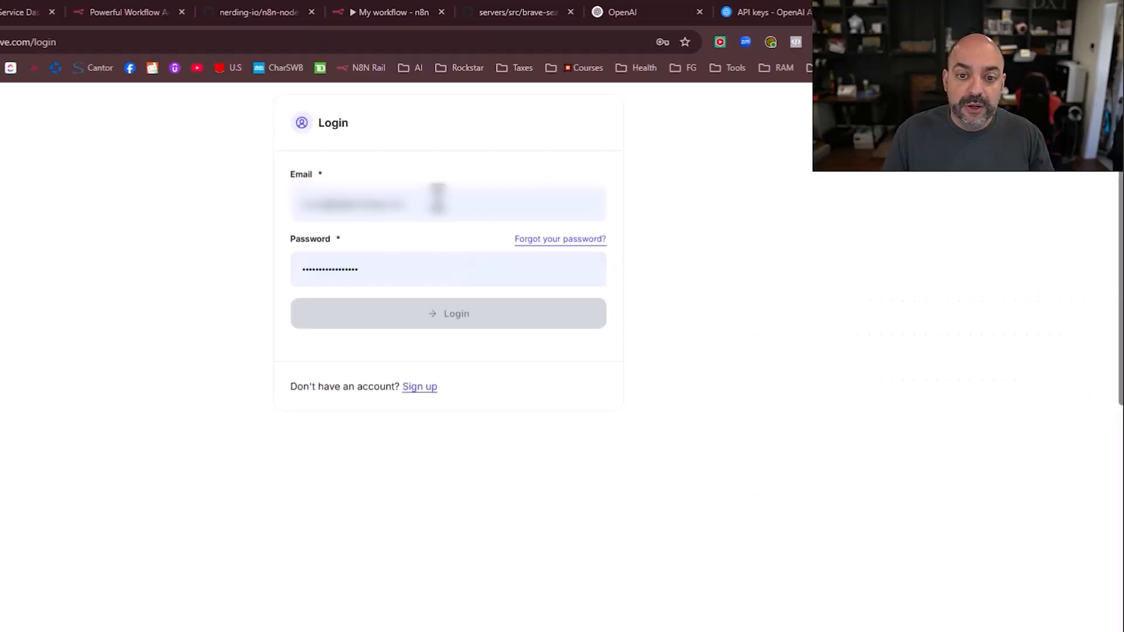
left_click(443, 316)
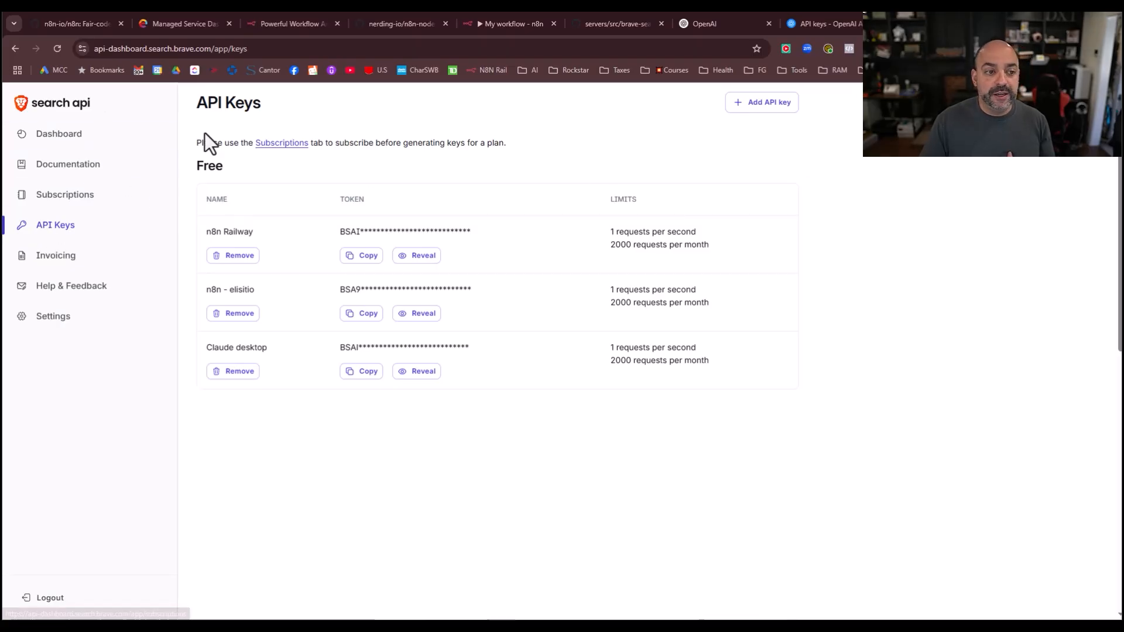
Add a new API key named "N8n Brave browser 2" on the Free subscription in the Brave Search API dashboard
left_click(73, 139)
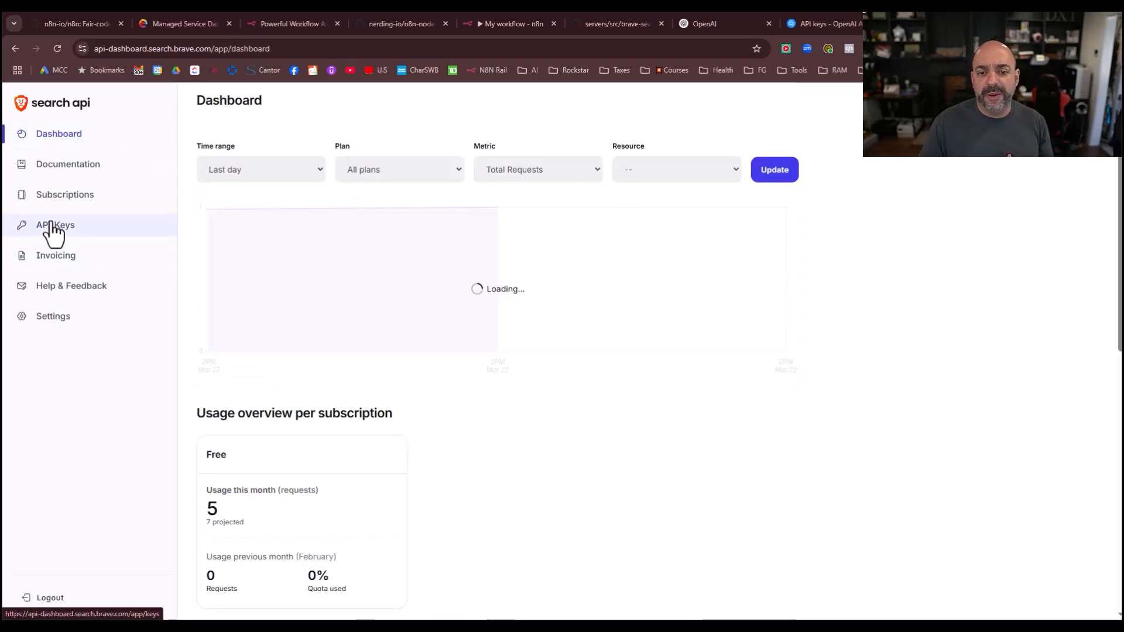
left_click(54, 227)
left_click(764, 104)
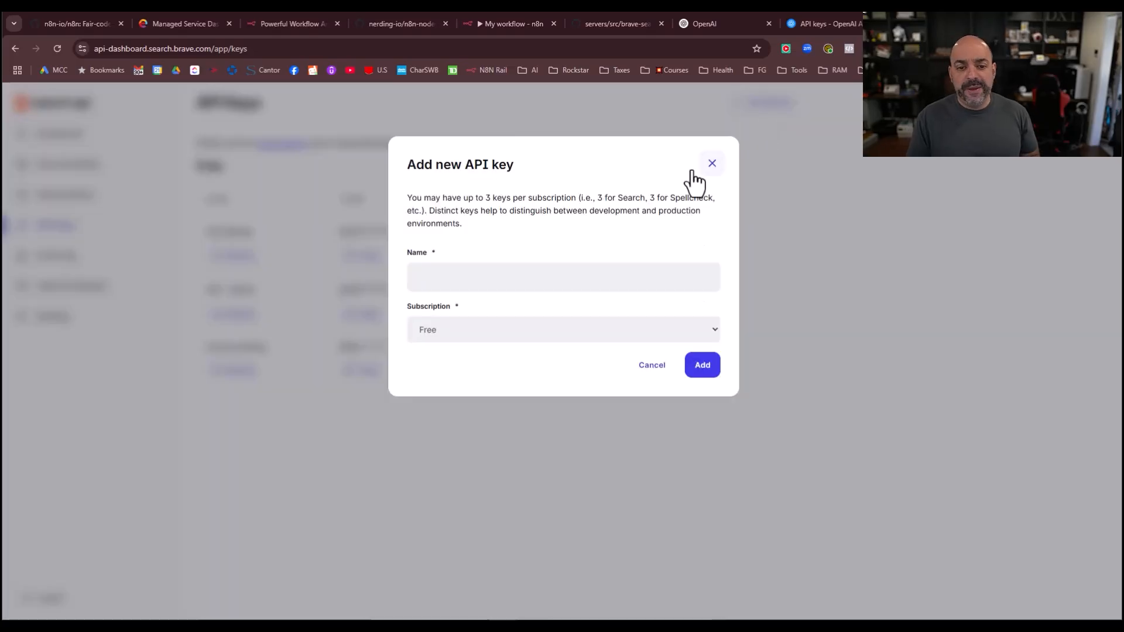
left_click(432, 271)
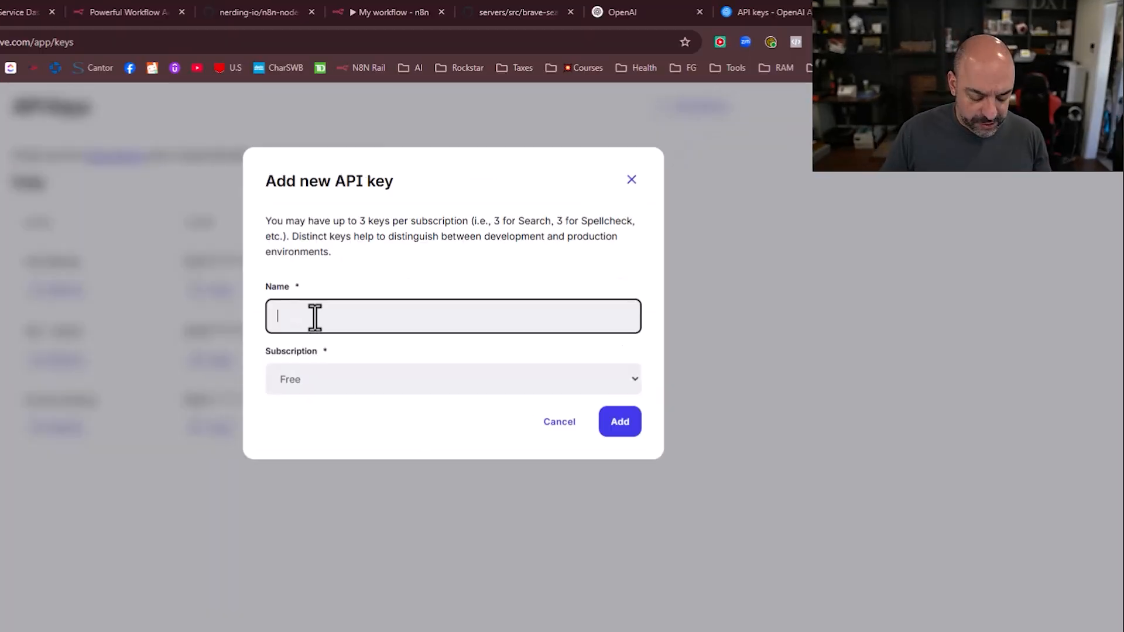
type("N8n Brave browser 2")
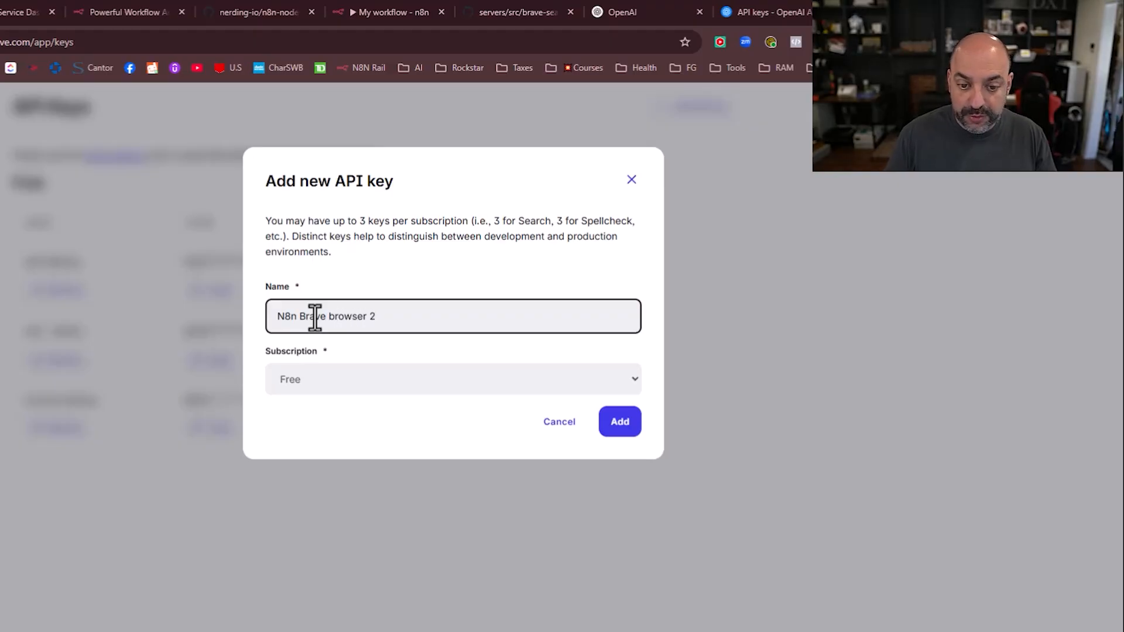
left_click(616, 424)
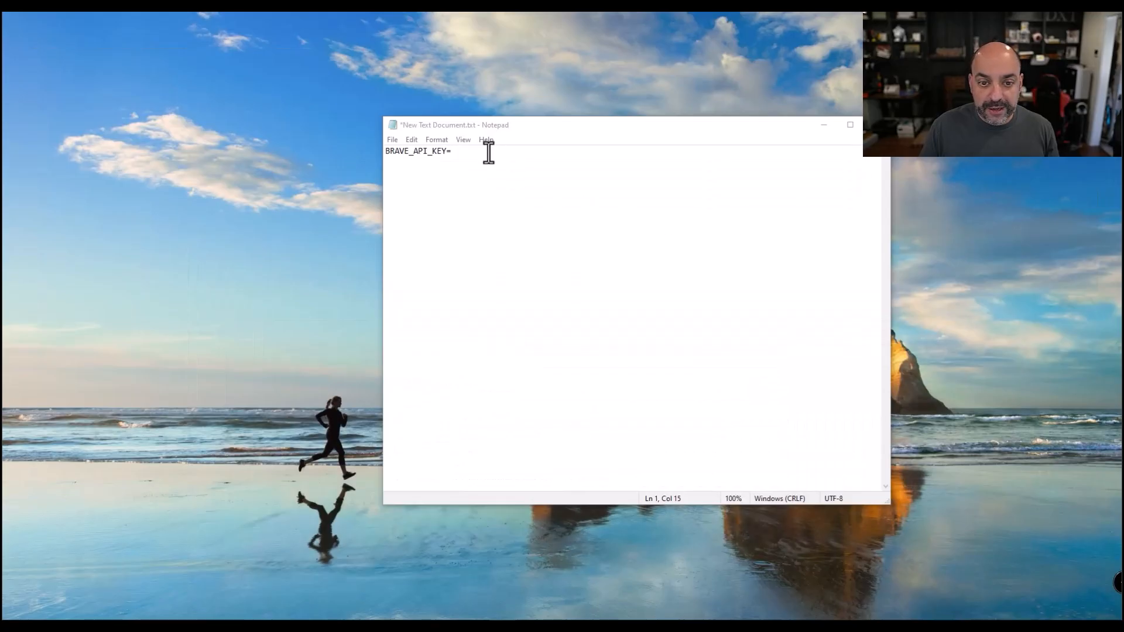
Switch to Notepad and paste the Brave API key directly after "BRAVE_API_KEY="
left_click(488, 141)
left_click_drag(427, 213, 433, 204)
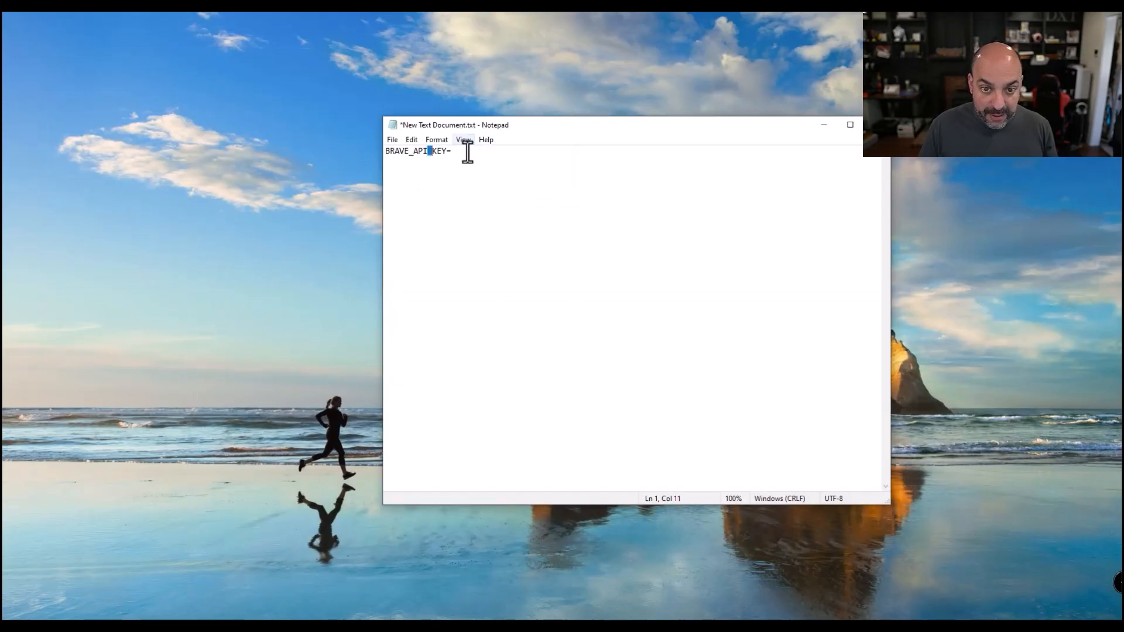
left_click(468, 153)
key("ctrl+v")
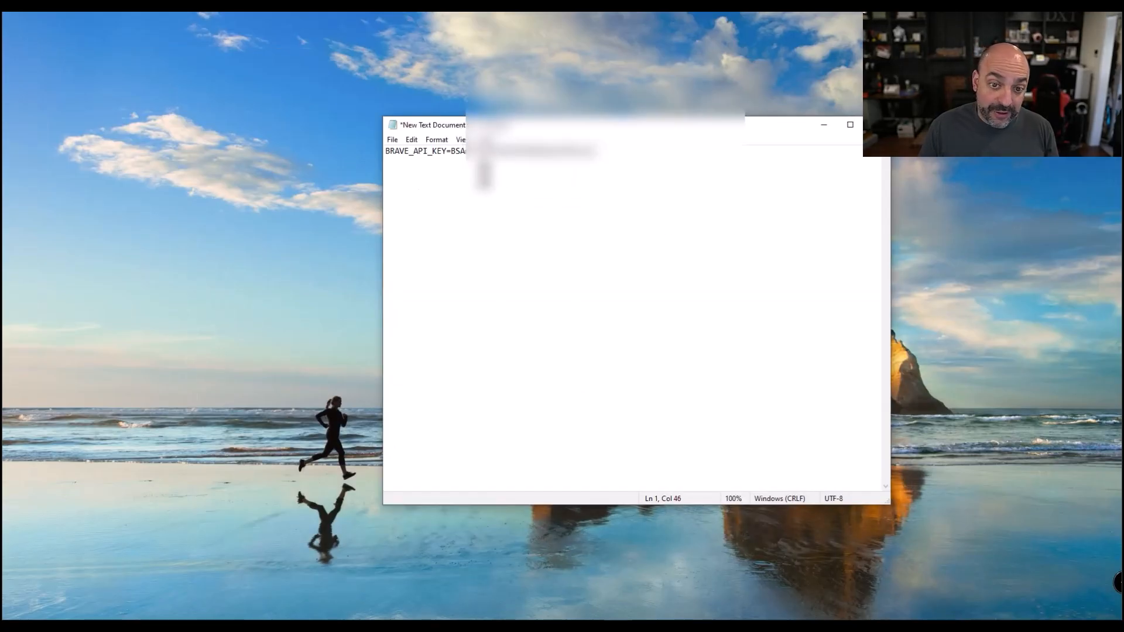
Copy the full BRAVE_API_KEY line into the MCP Brave credential's Environments field, save the credential, and return to the workflow canvas
left_click_drag(599, 154, 373, 144)
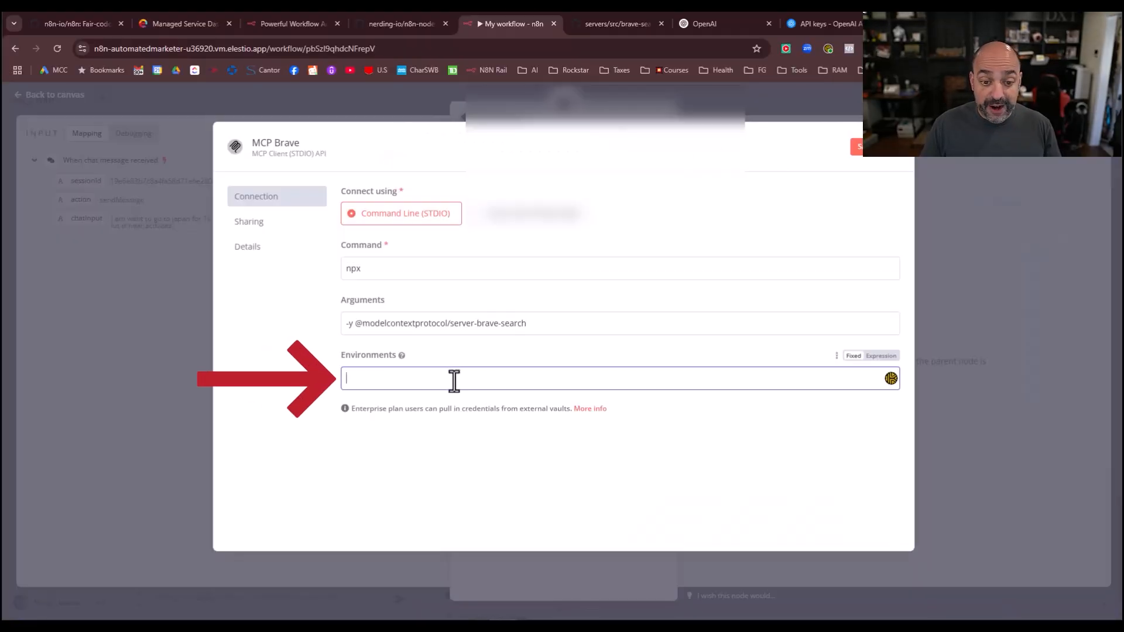
key("ctrl+v")
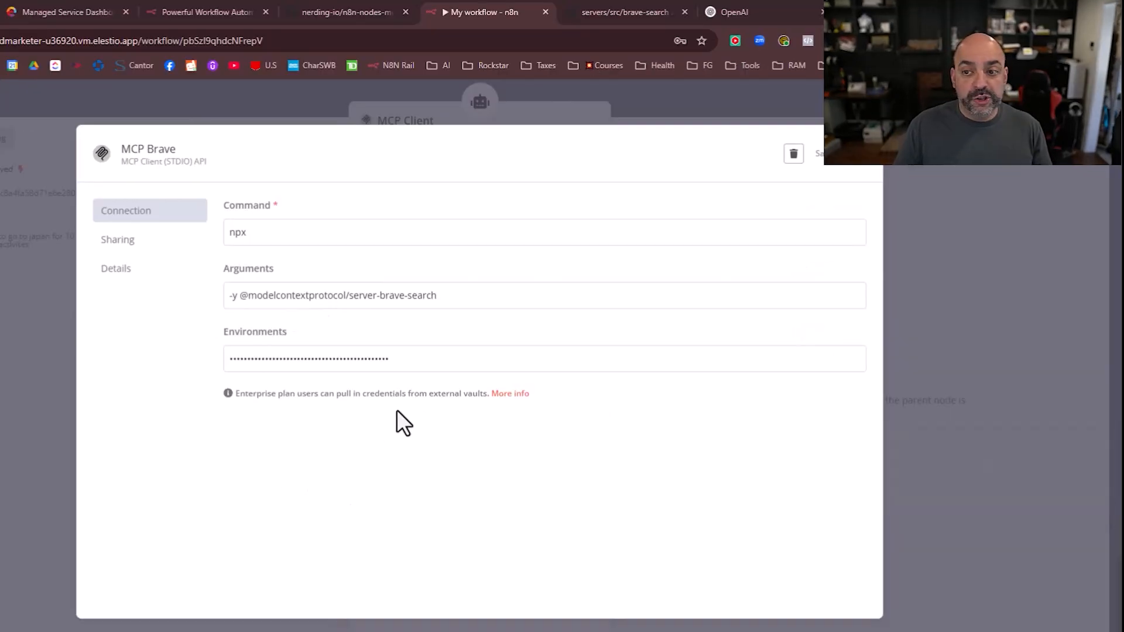
left_click(860, 167)
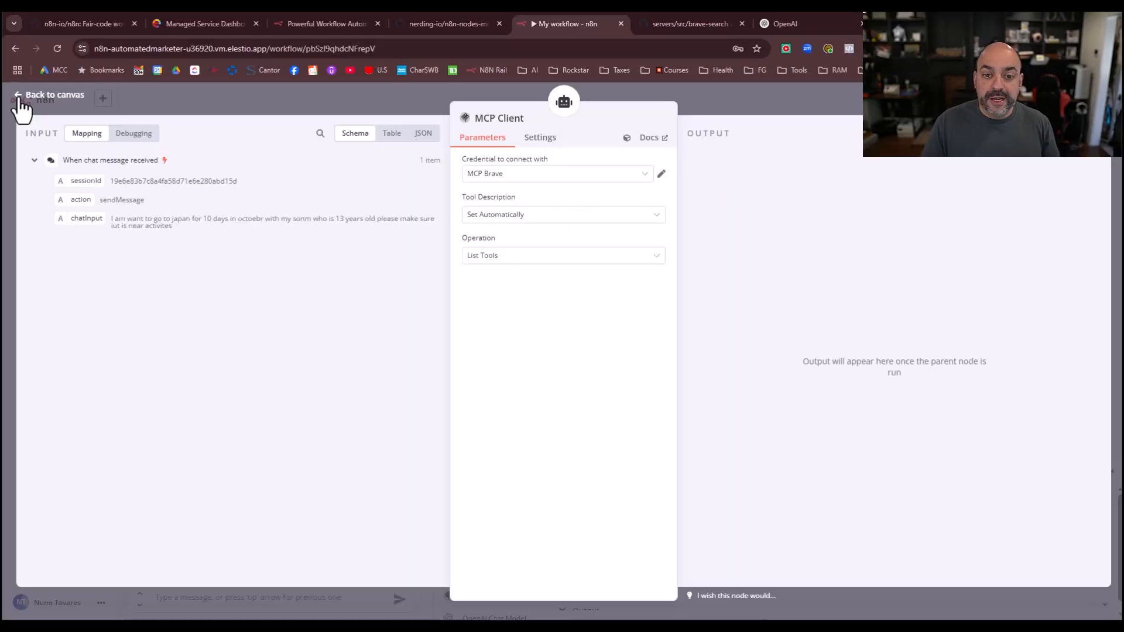
left_click(27, 95)
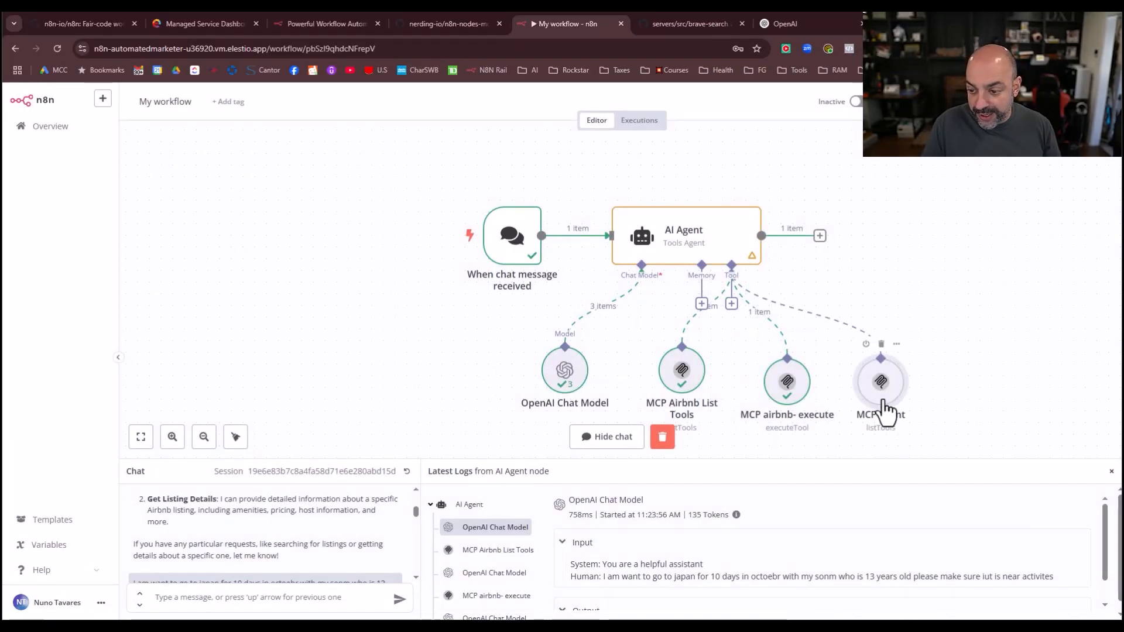
Rename the MCP Client node that lists the Brave tools to "MCP brave list tools" and return to the canvas
double_click(884, 407)
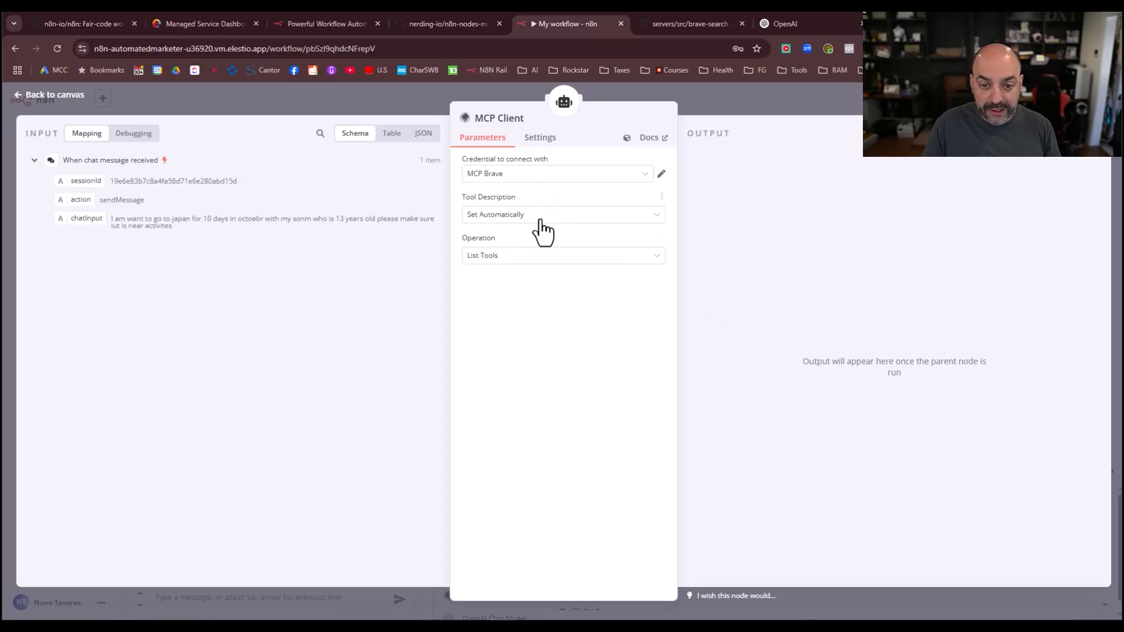
left_click(524, 123)
left_click_drag(582, 113, 563, 116)
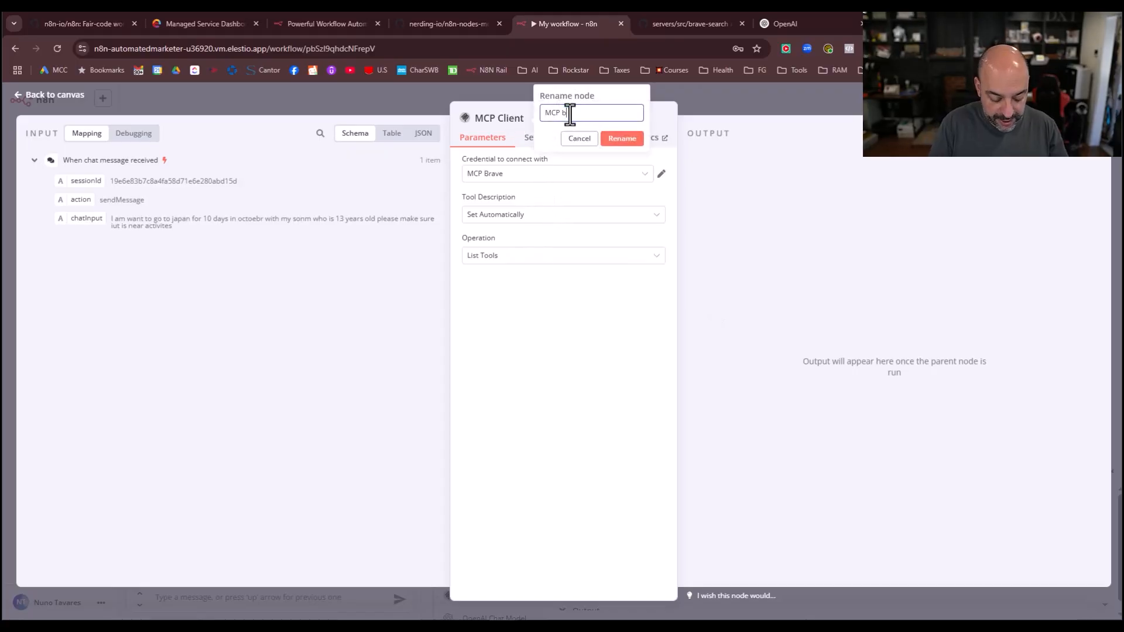
type("brave list tools")
key("Return")
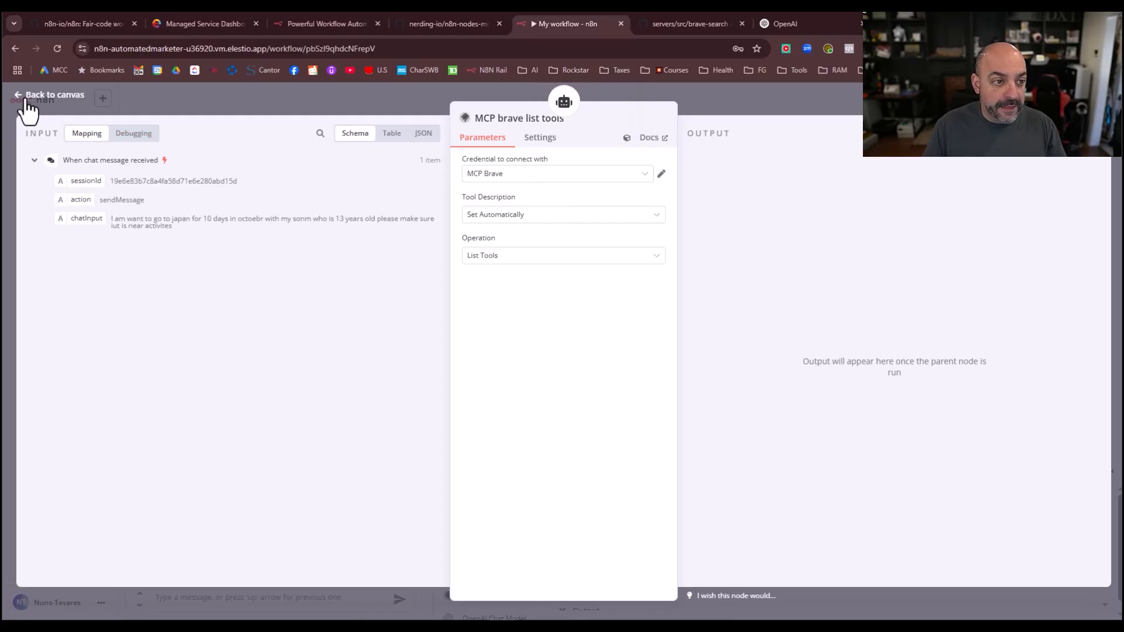
left_click(33, 97)
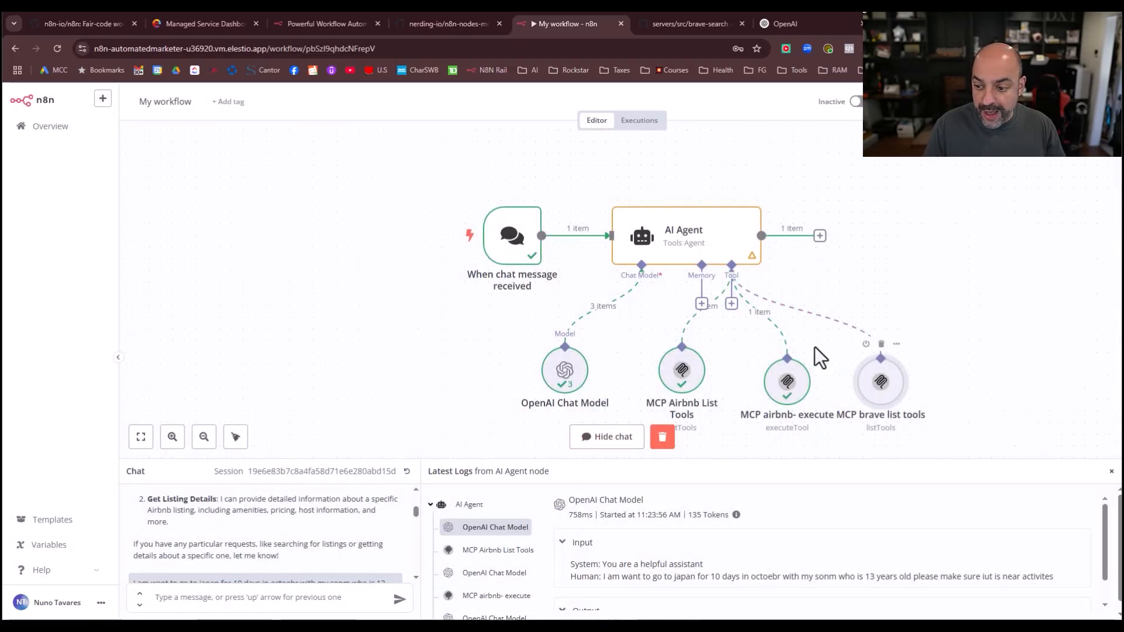
Add another MCP Client Tool to the AI Agent's tools and set its operation to Execute Tool
left_click(732, 303)
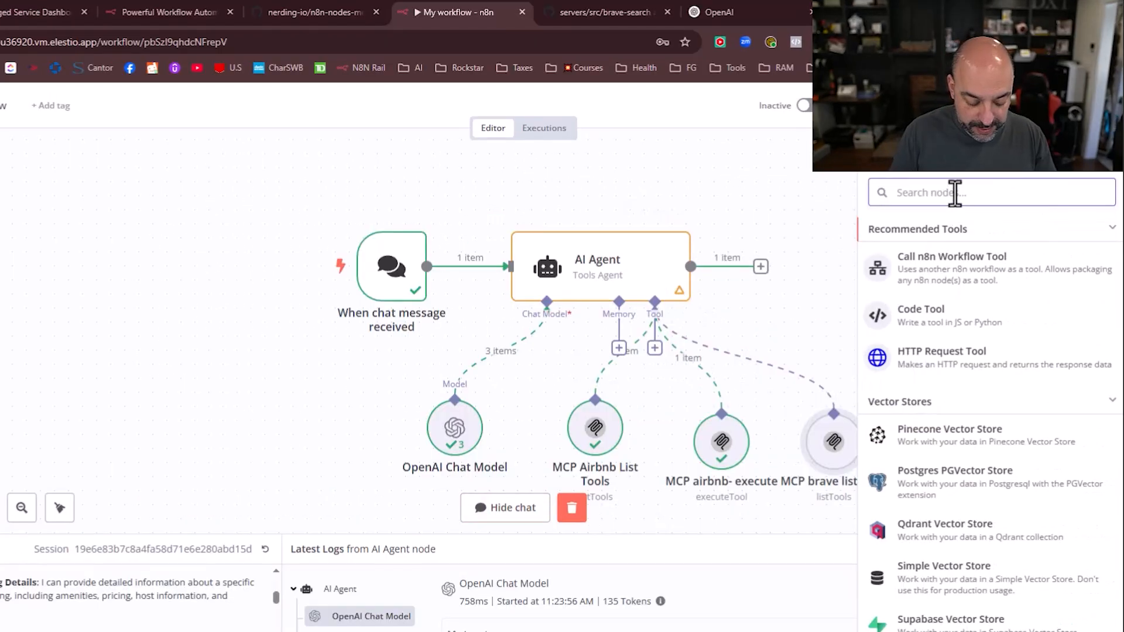
type("mcp")
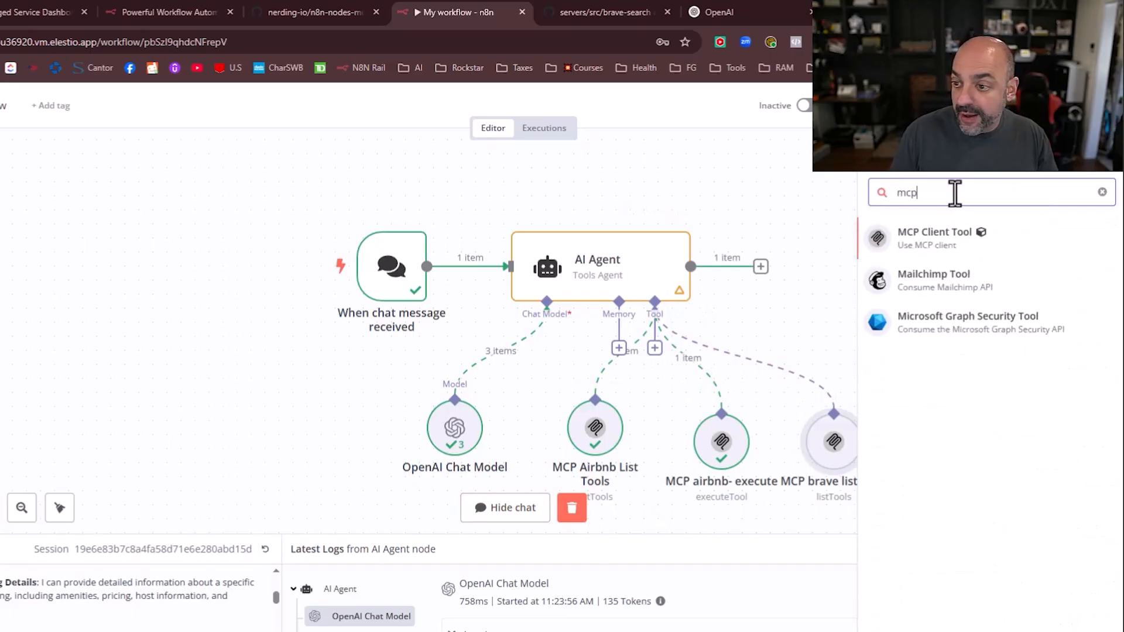
left_click(942, 237)
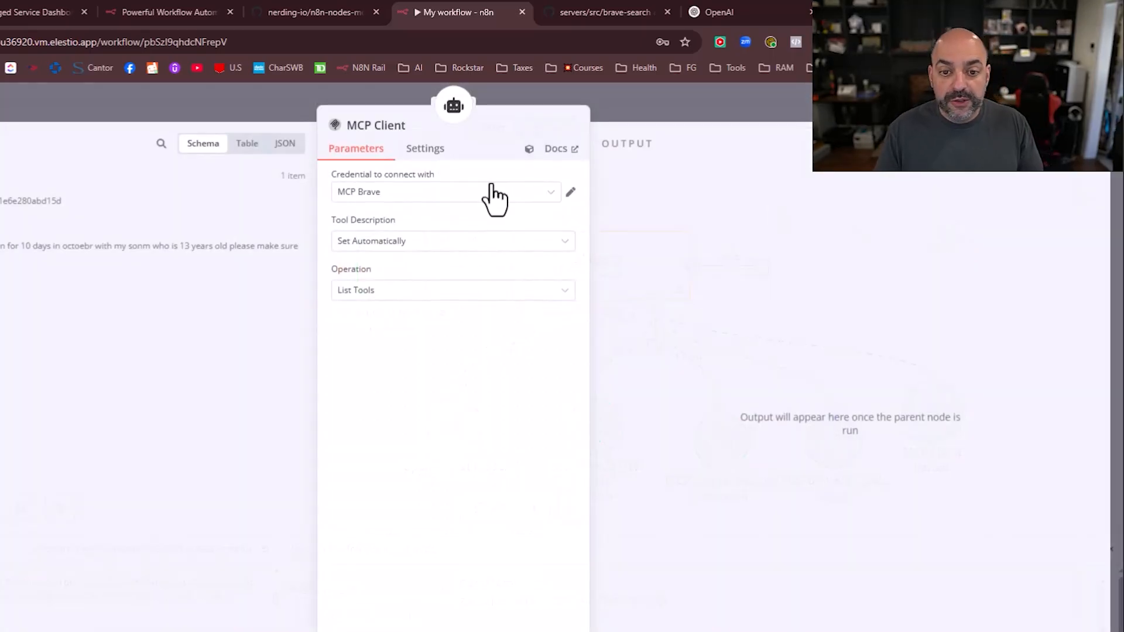
left_click(441, 292)
left_click(440, 328)
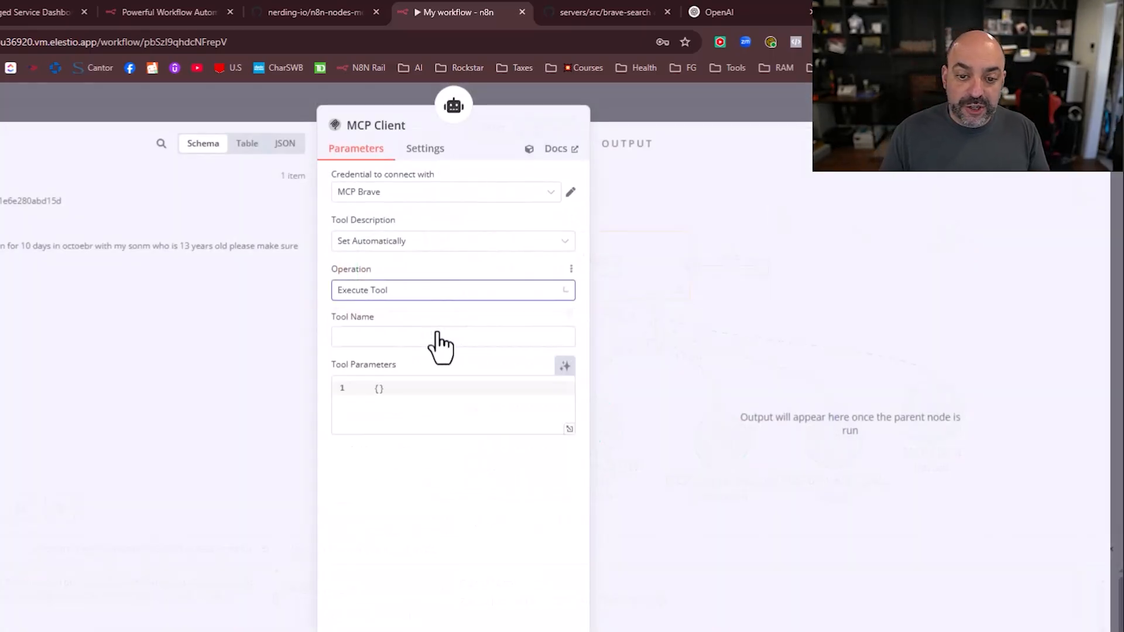
Make the new node's Tool Name an expression calling $fromAI with the key "tool"
left_click(395, 339)
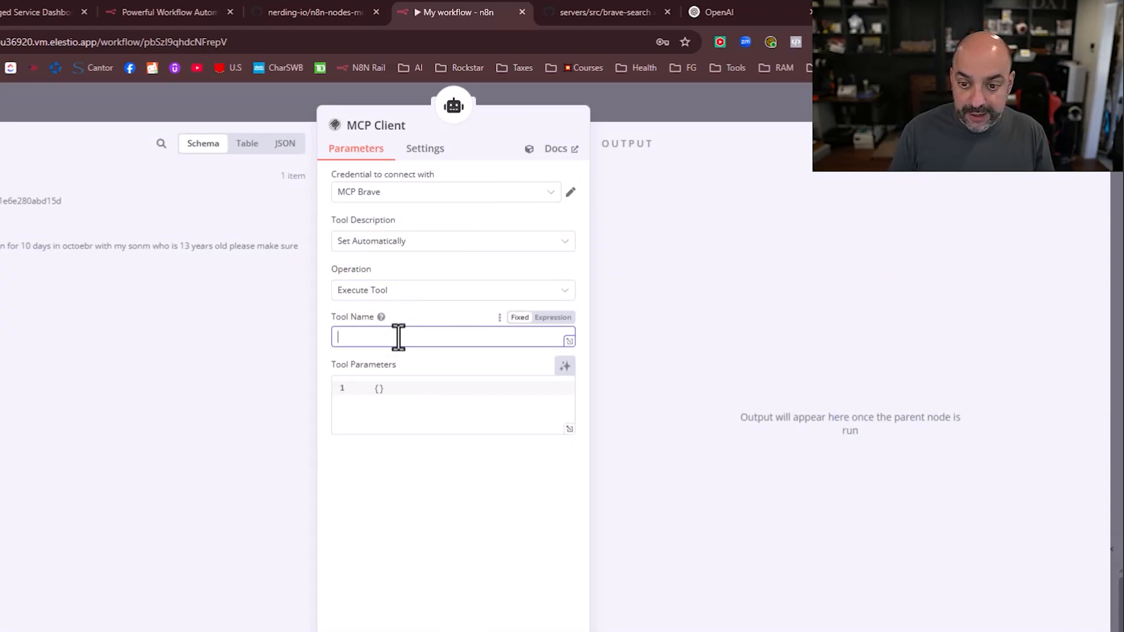
left_click(556, 318)
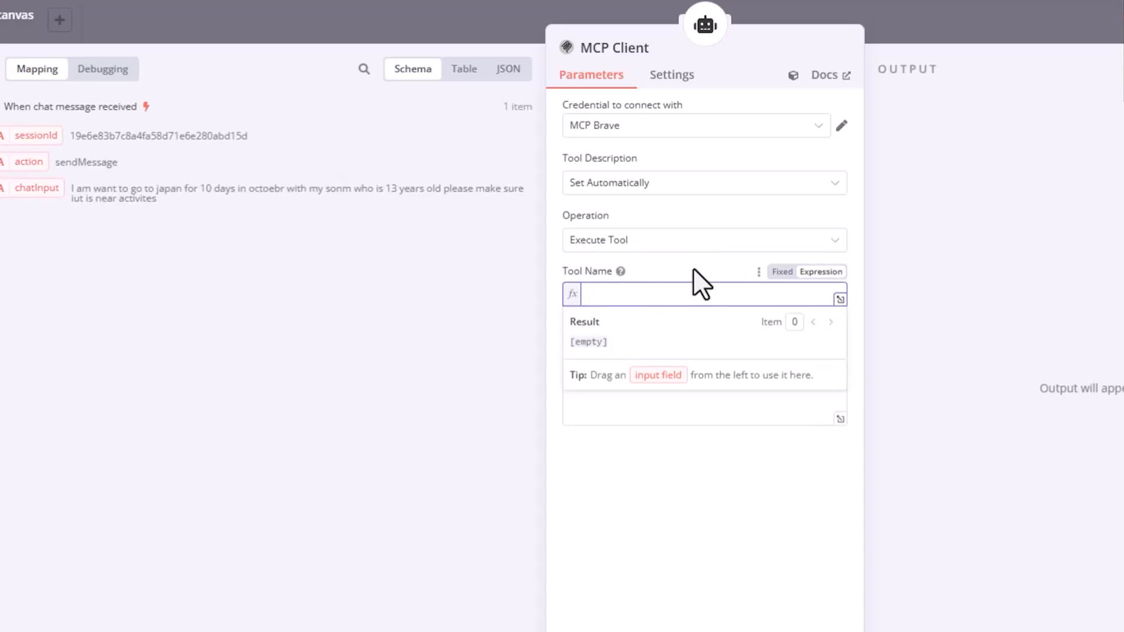
type("{{")
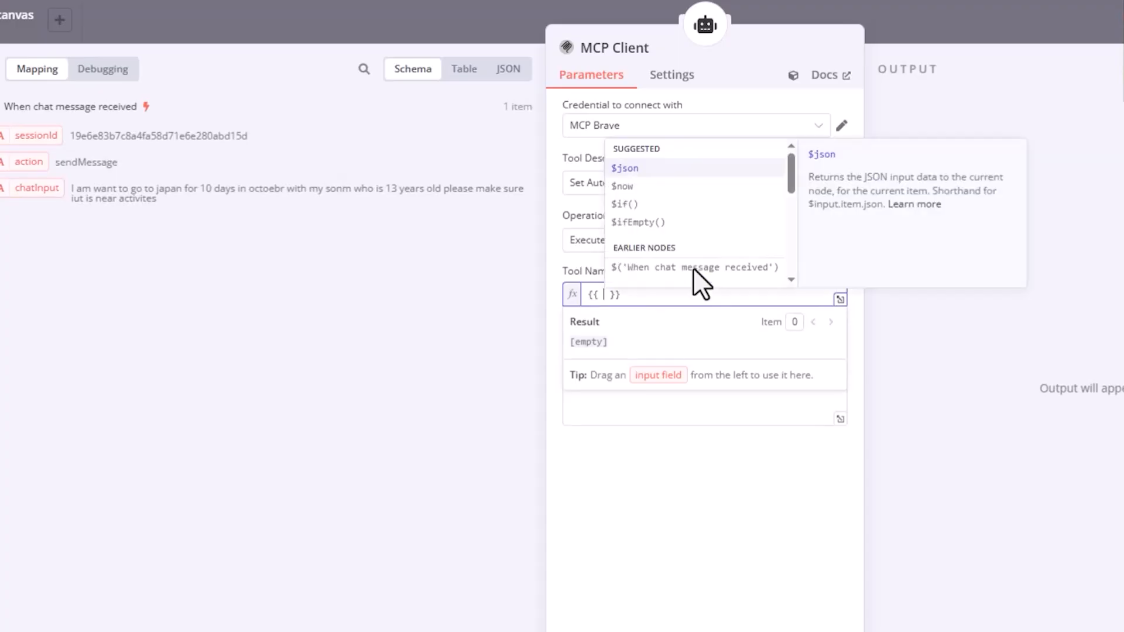
scroll(662, 197, "down", 3)
left_click(668, 249)
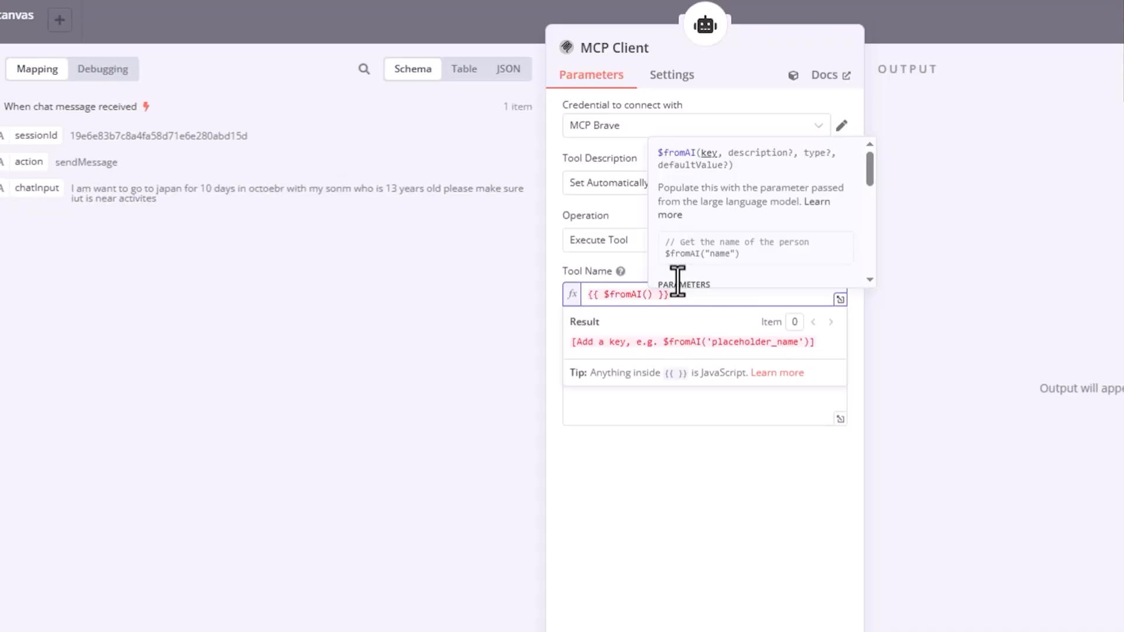
type("\"tool")
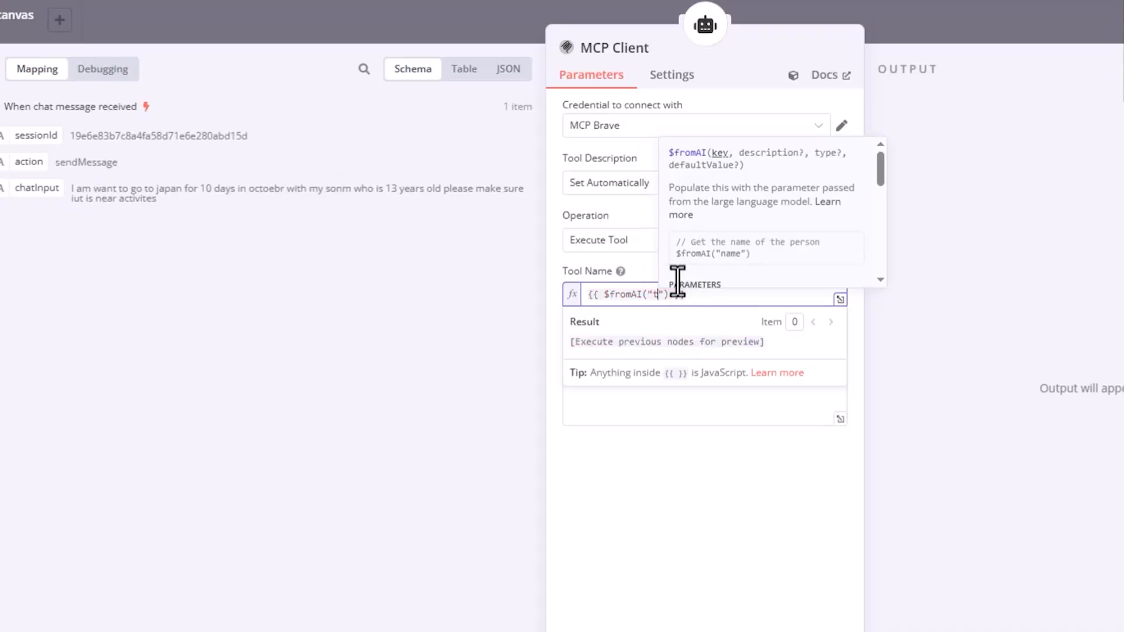
key("Right")
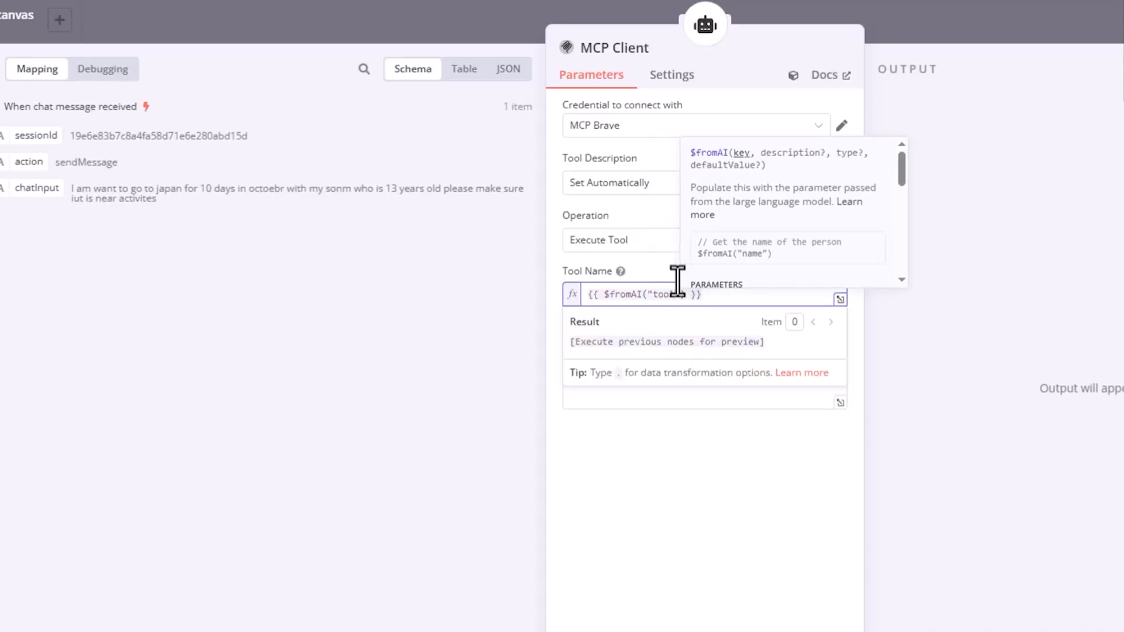
Add the description "the toolselected" as the second $fromAI argument, completing {{ $fromAI("tool" , "the toolselected") }}
type(", \" ")
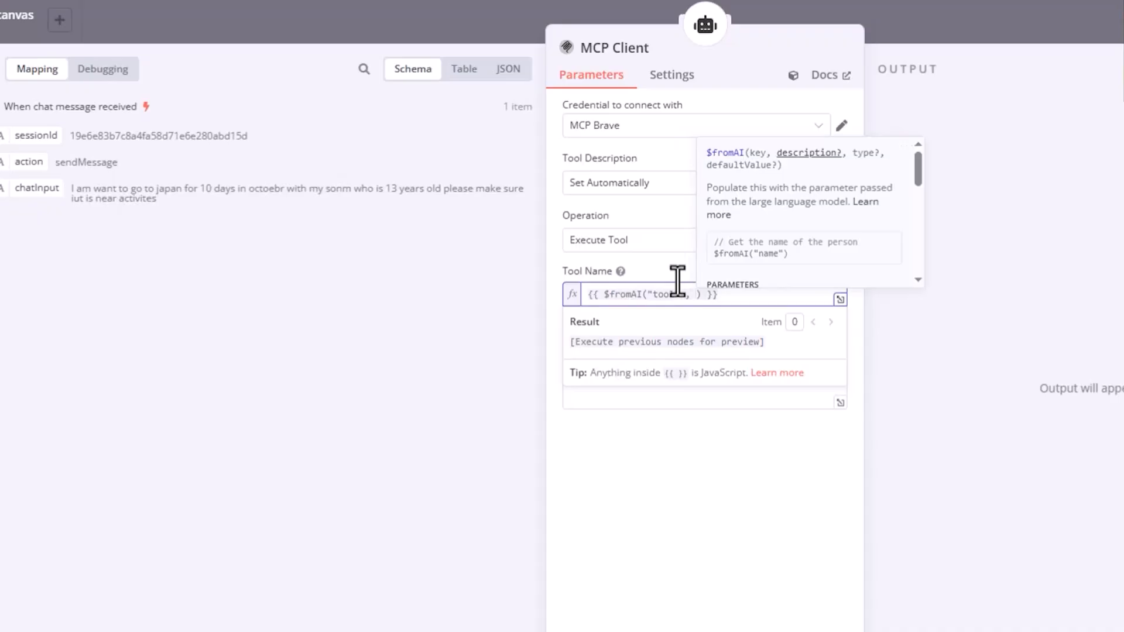
type("\"tool")
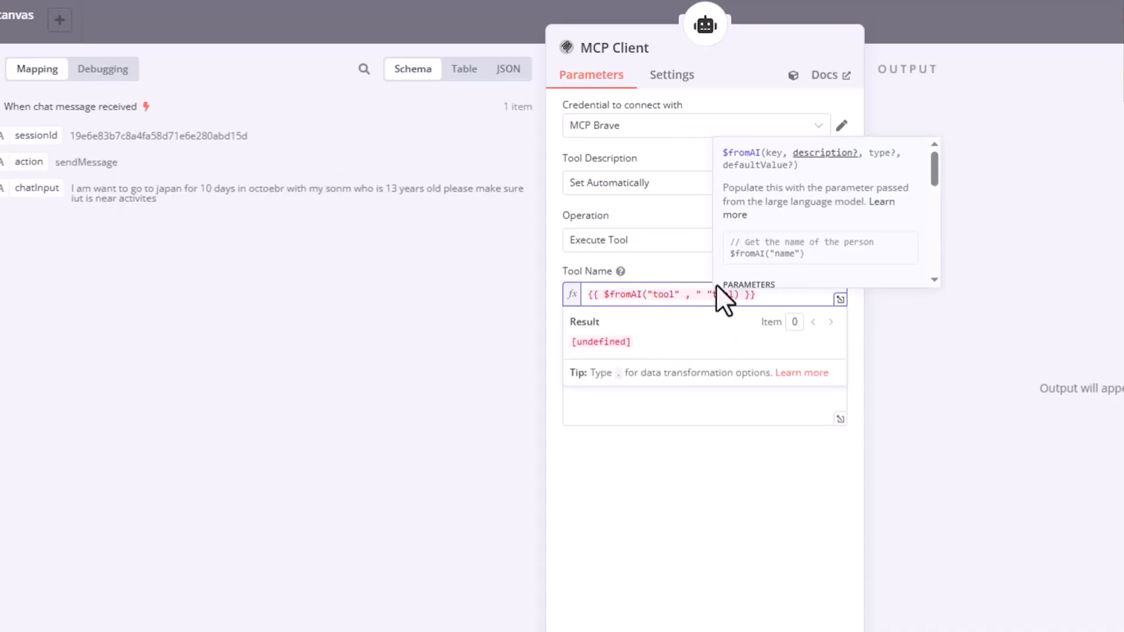
type("the")
key("Right")
key("Right")
key("Right")
key("Right")
type("selec")
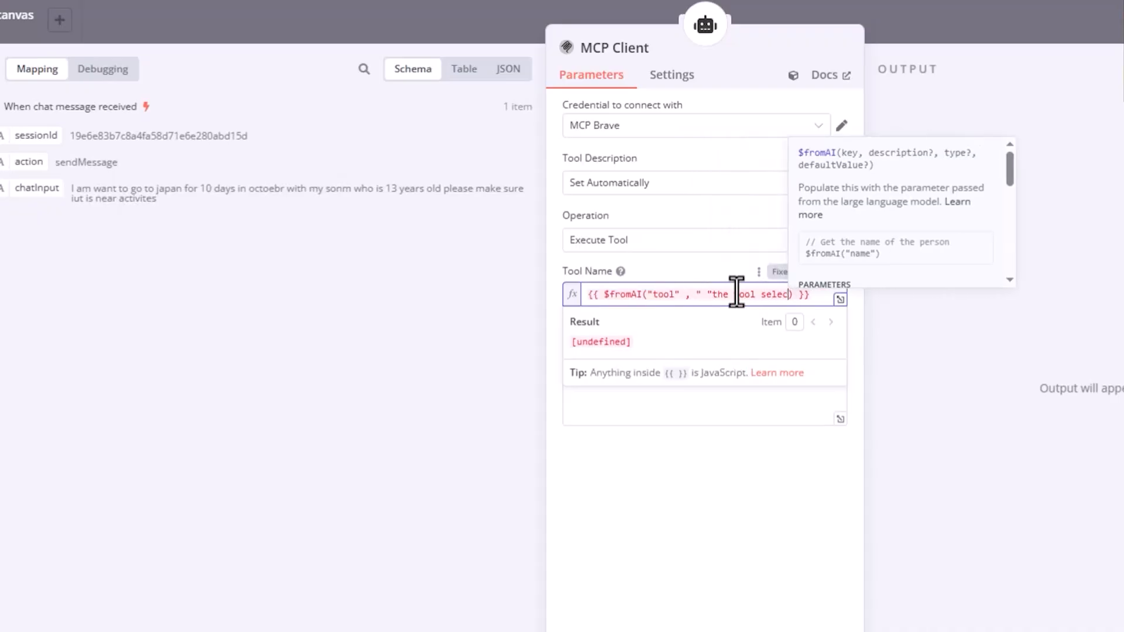
type("ted")
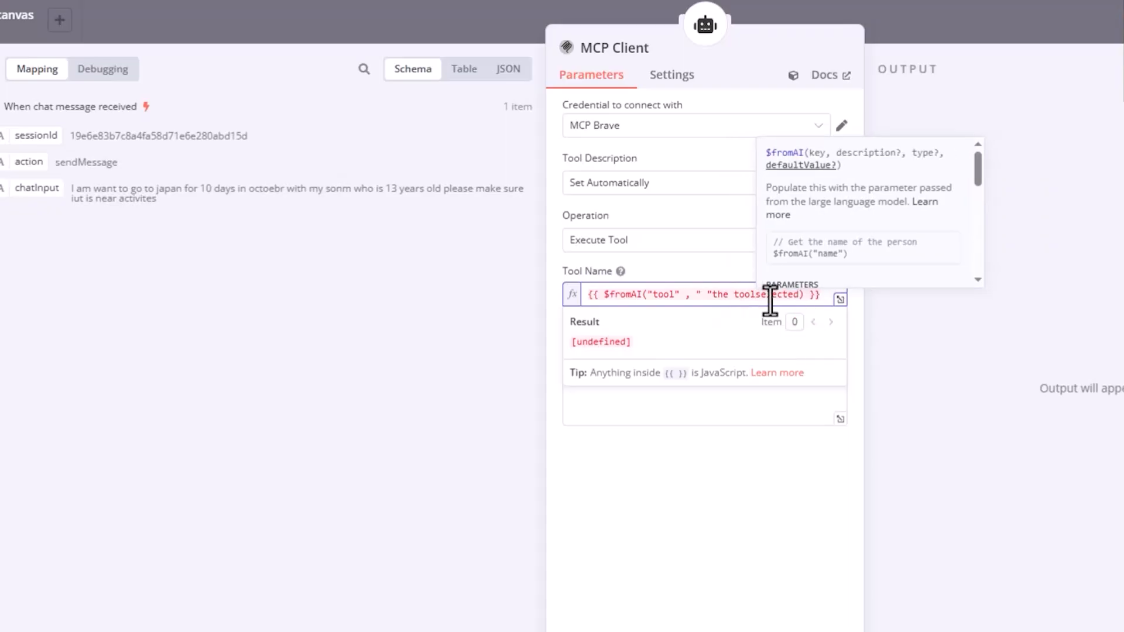
left_click(798, 294)
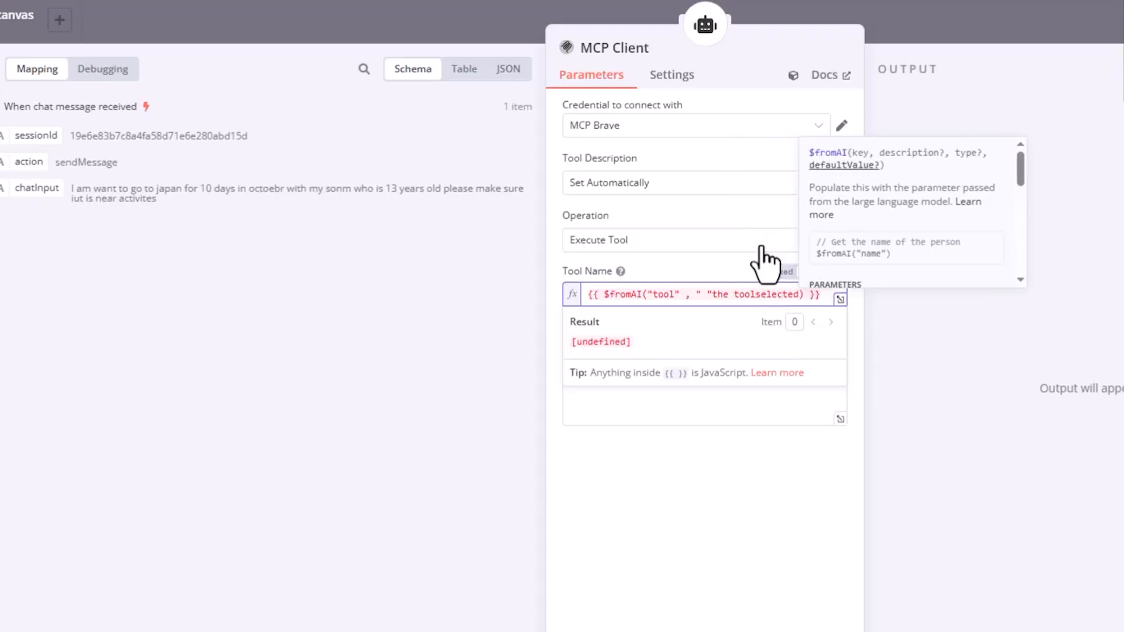
left_click(704, 295)
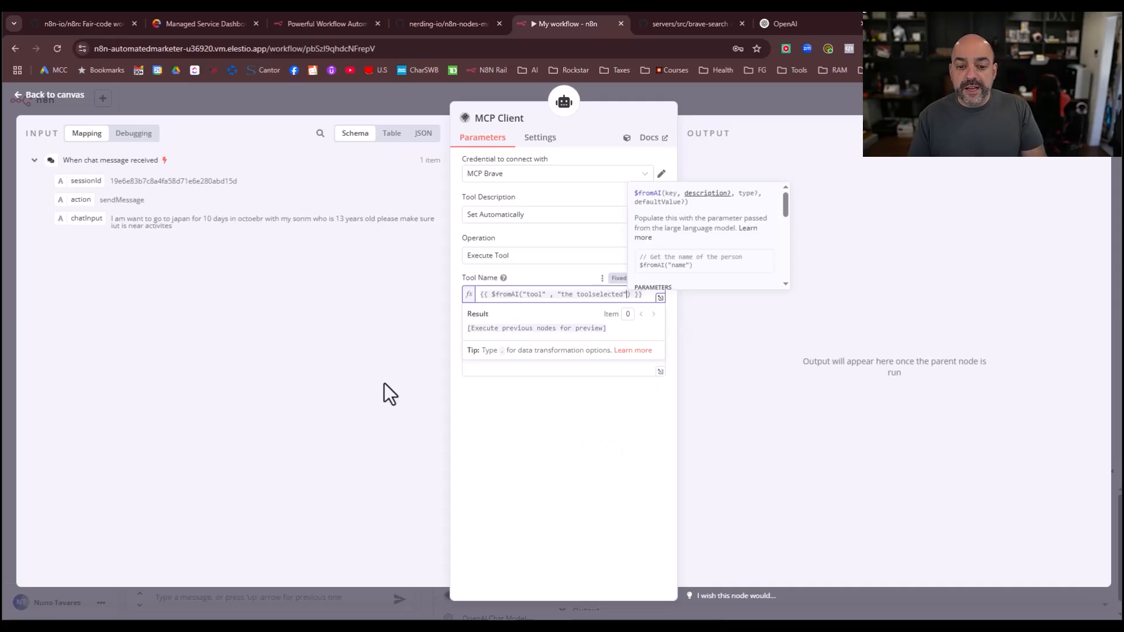
left_click(454, 435)
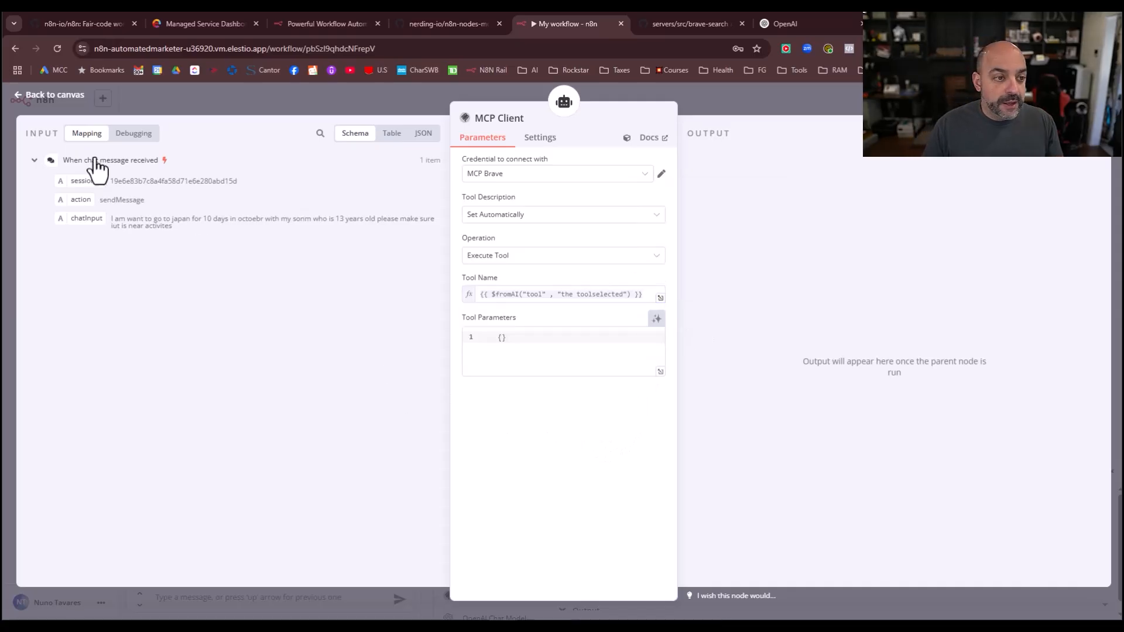
Return to the canvas and arrange the two Brave MCP nodes side by side below the AI Agent
left_click(47, 95)
mouse_move(960, 363)
left_mouse_down()
mouse_move(963, 387)
mouse_move(965, 367)
mouse_move(975, 369)
left_mouse_up()
mouse_move(896, 376)
left_mouse_down()
mouse_move(906, 373)
mouse_move(896, 354)
left_mouse_up()
Rename the new Execute Tool node to "MCP brave execution" and align the MCP brave list tools node with it on the canvas
double_click(977, 381)
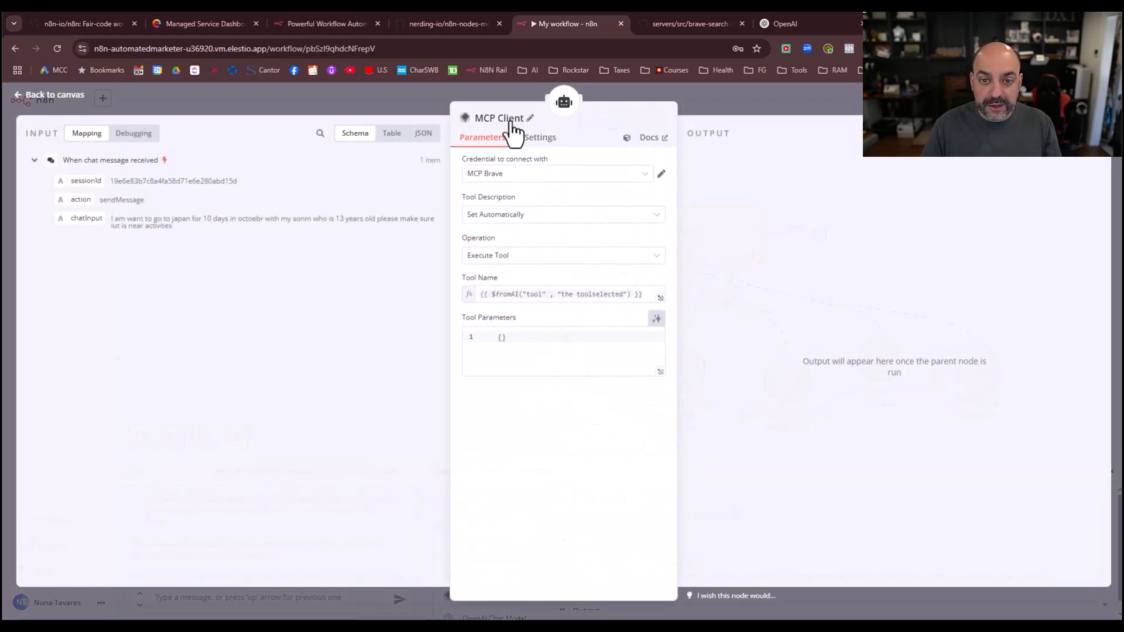
left_click(527, 117)
left_click_drag(476, 121, 455, 122)
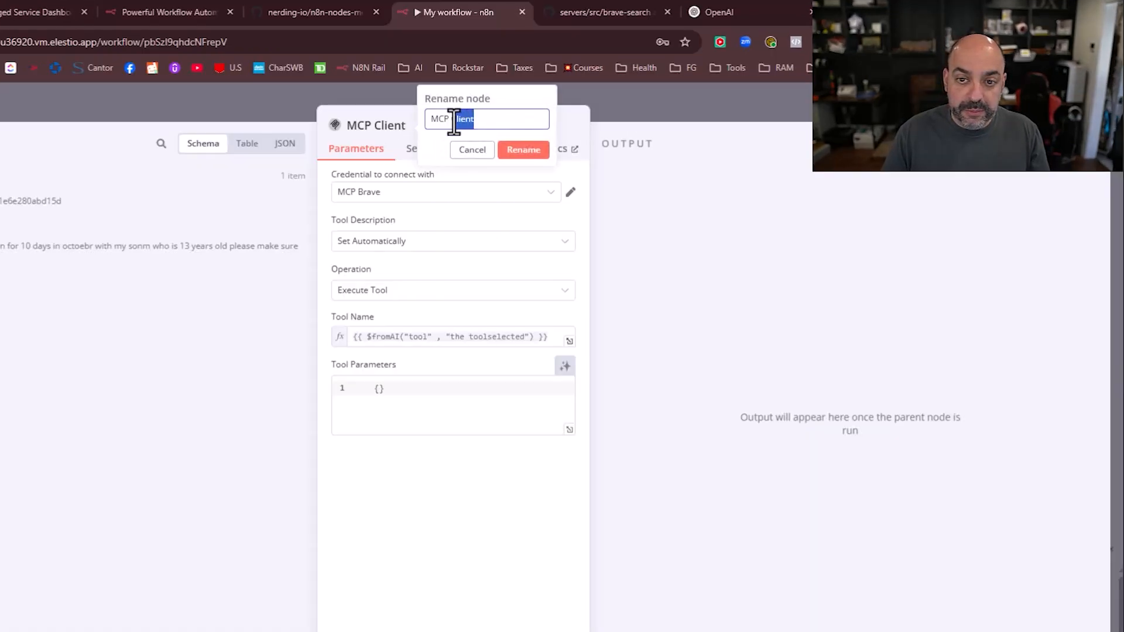
type("brave execut")
double_click(480, 119)
type("execution")
left_click(523, 150)
left_click(0, 104)
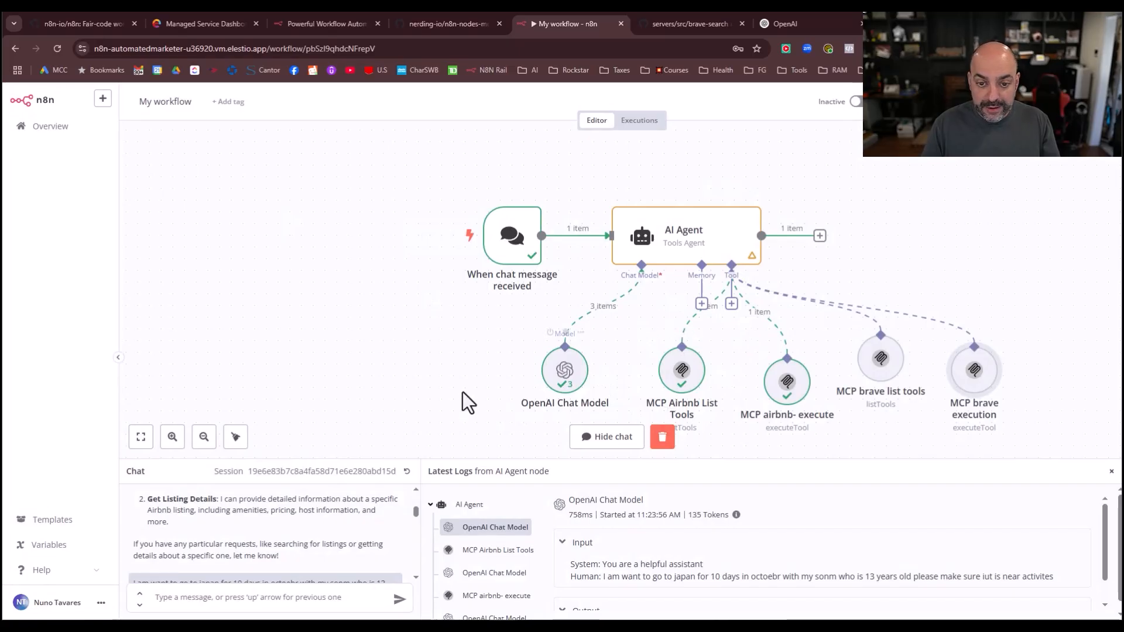
left_click_drag(881, 360, 882, 372)
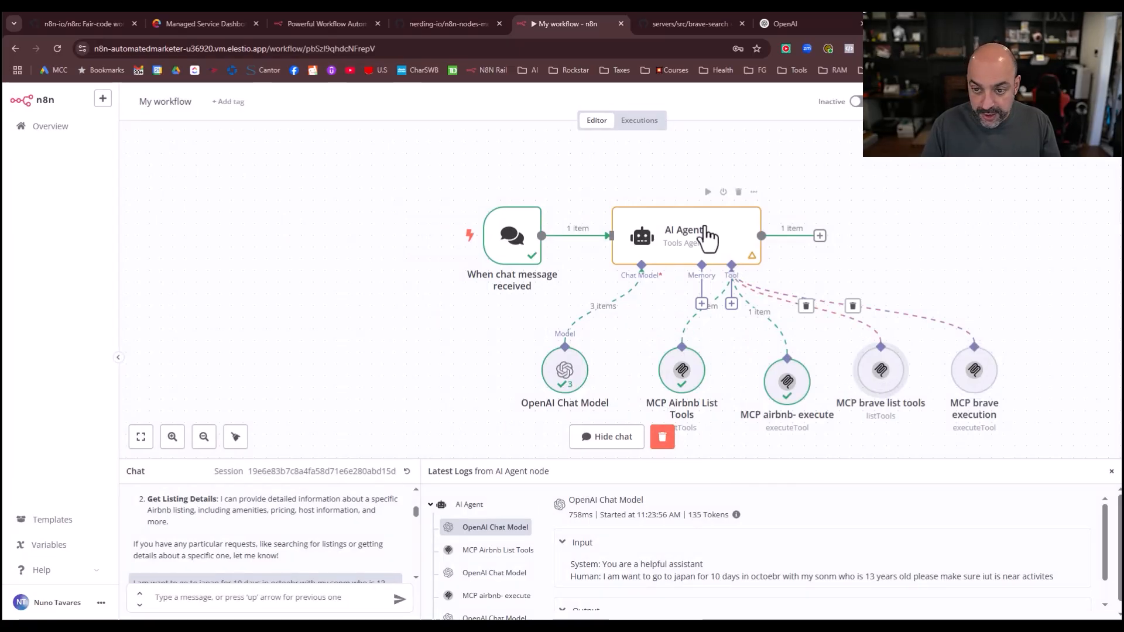
Clear the previous execution data from the workflow and make the workflow active
left_click(661, 439)
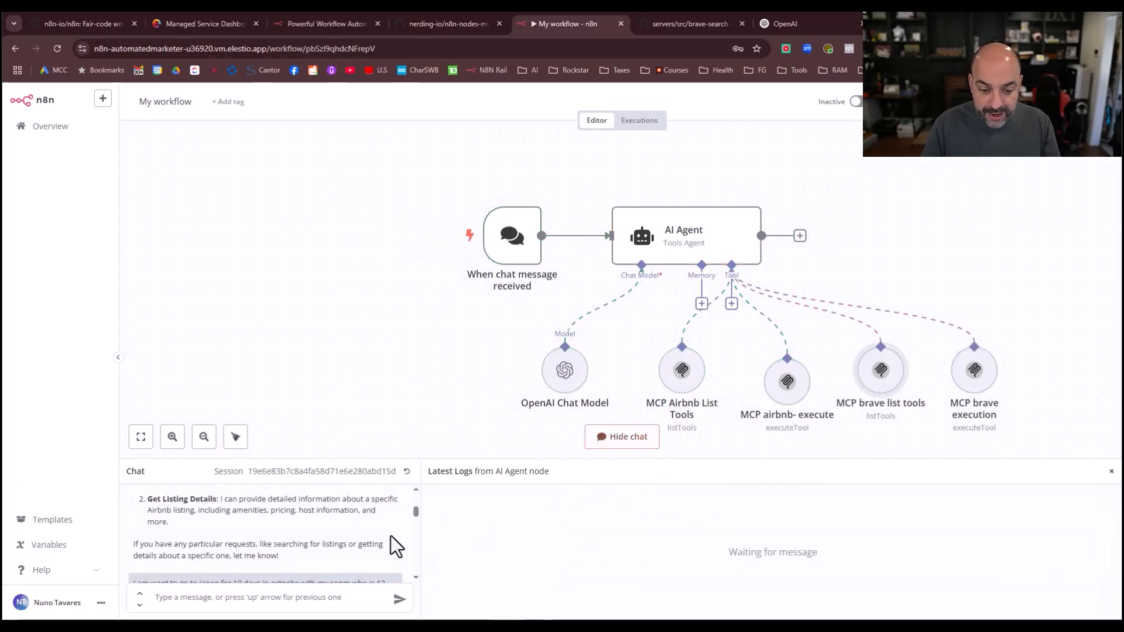
left_click(856, 101)
left_click(665, 382)
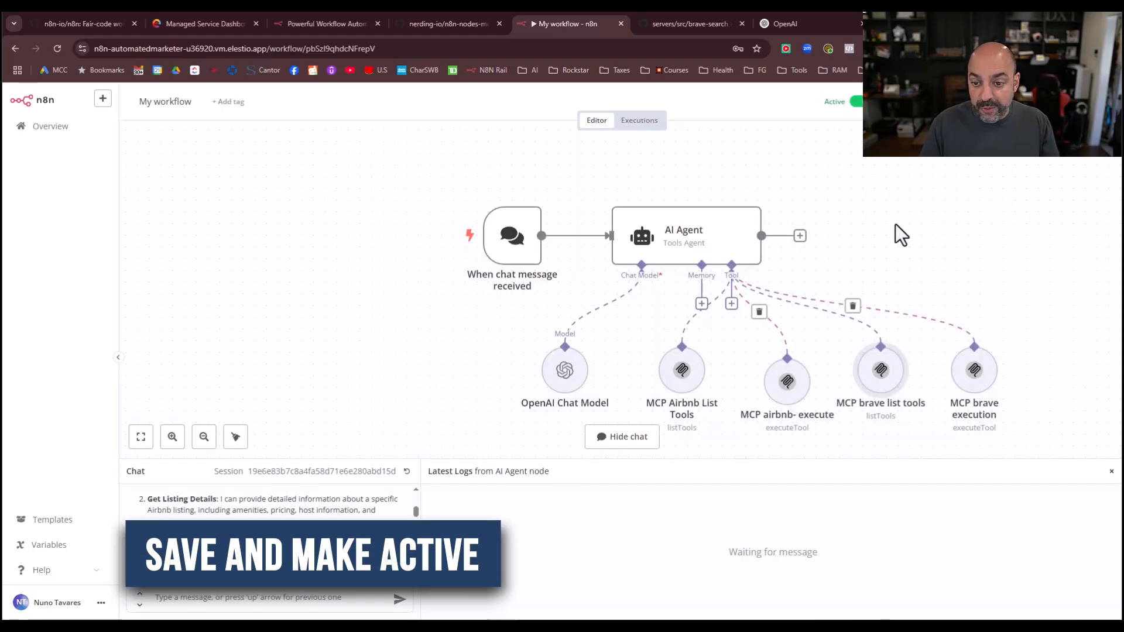
Send the agent the chat message "what are some of teh activates I can do in japan in october of 2025"
scroll(286, 547, "down", 10)
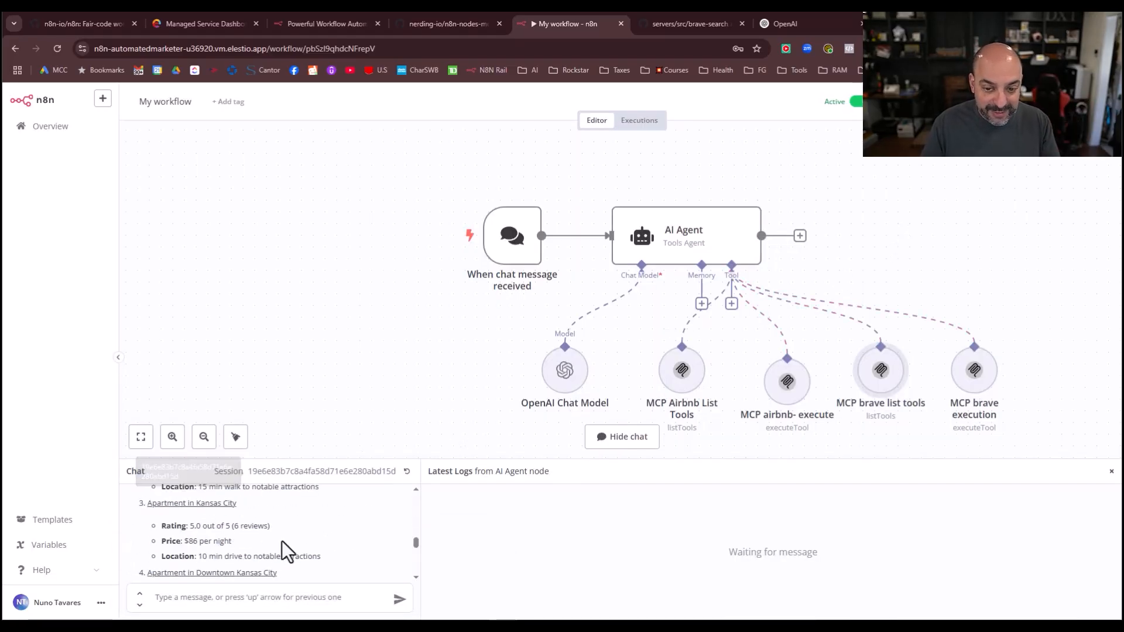
scroll(278, 571, "up", 3)
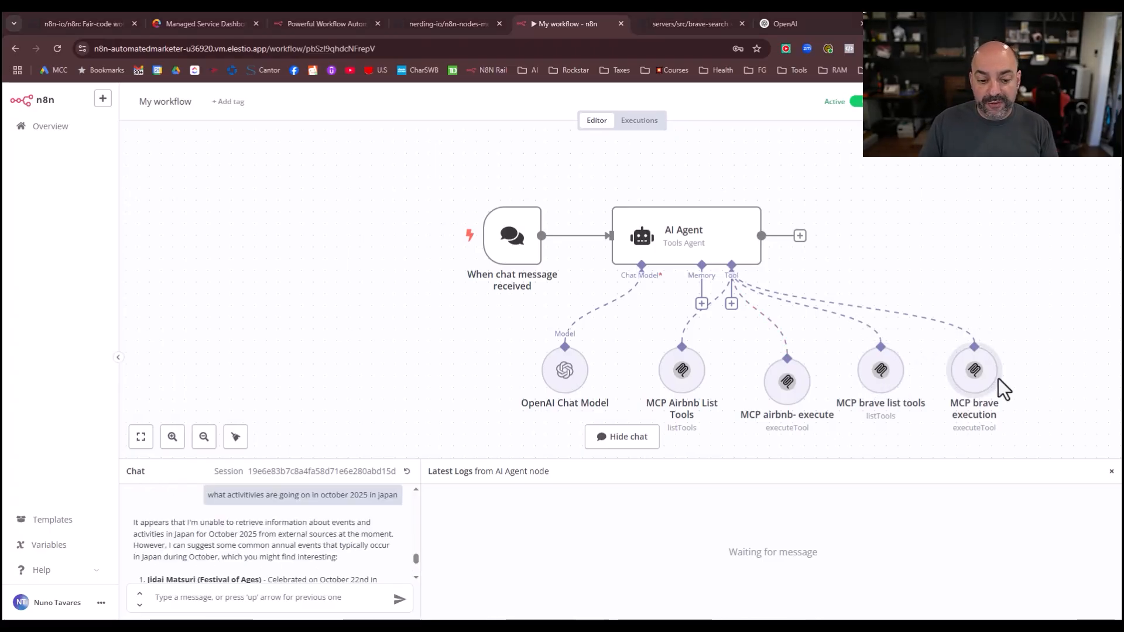
scroll(328, 539, "down", 5)
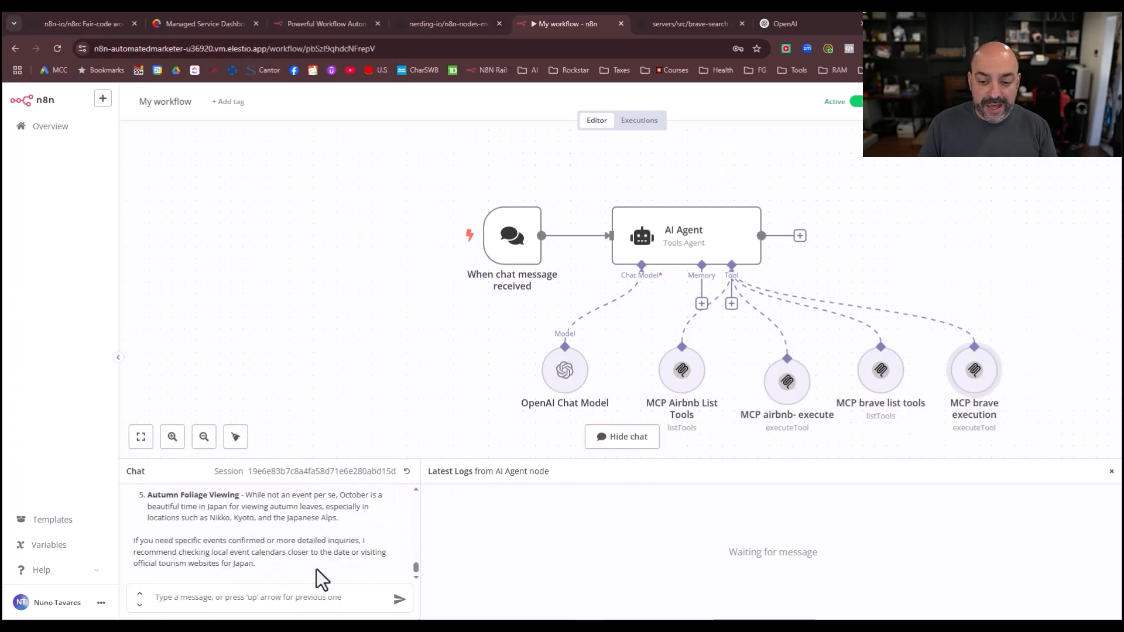
left_click(292, 592)
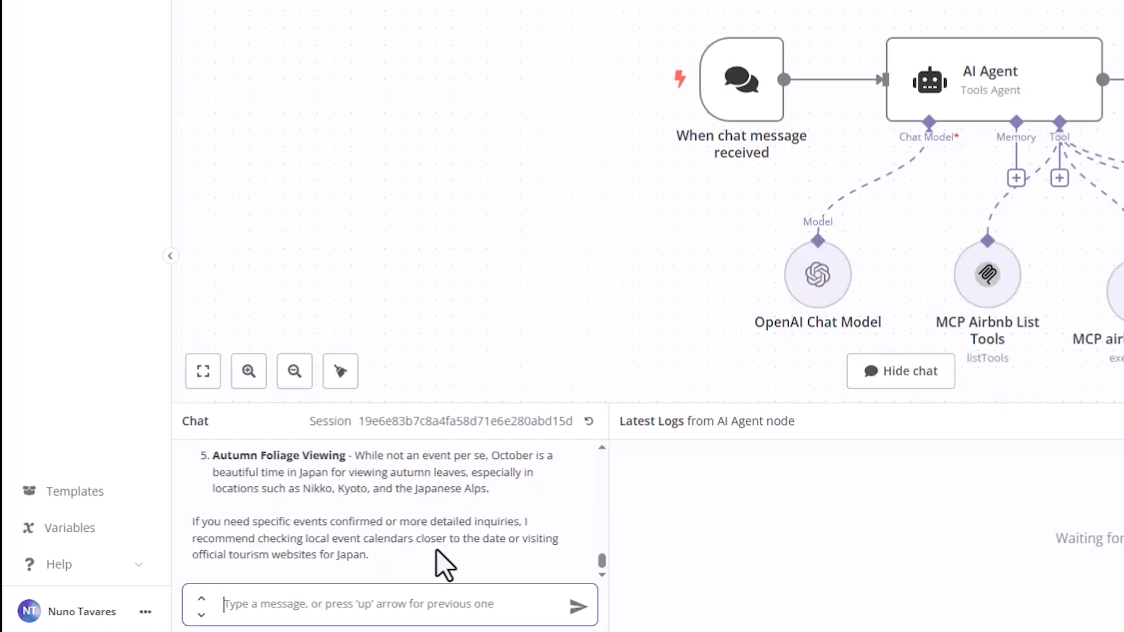
type("what")
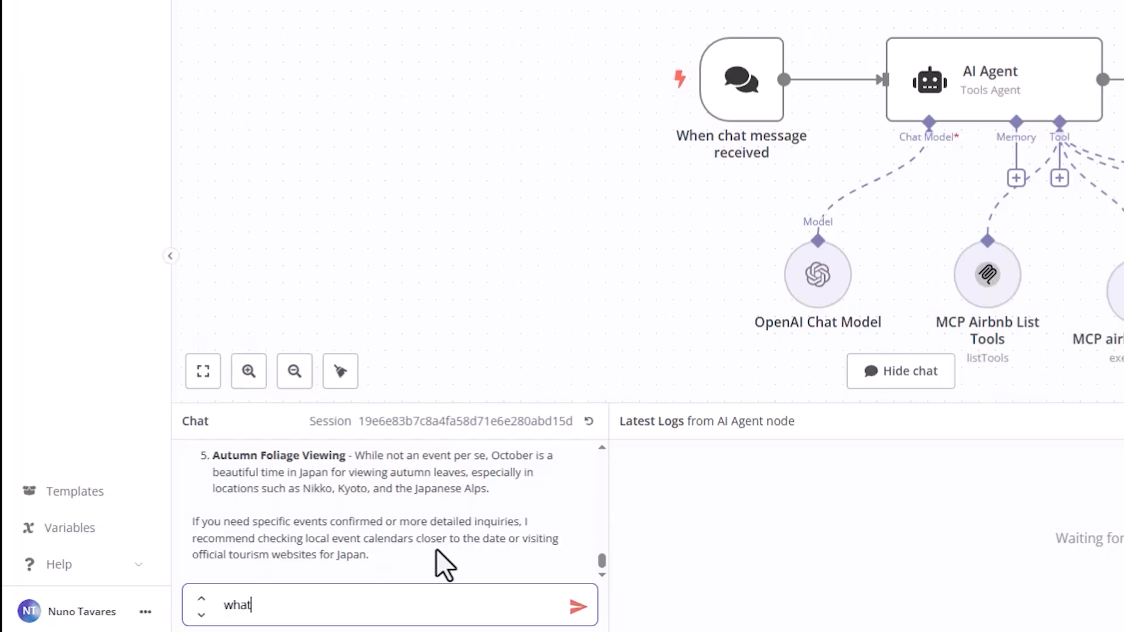
type(" are some of teh a")
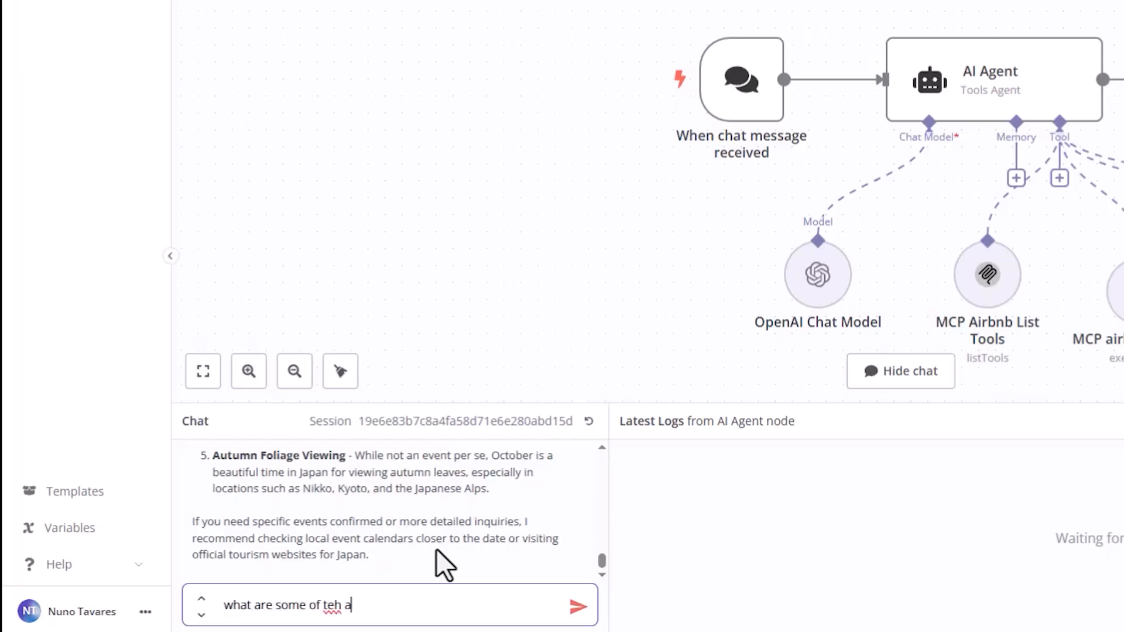
type("ctivites I can do in ")
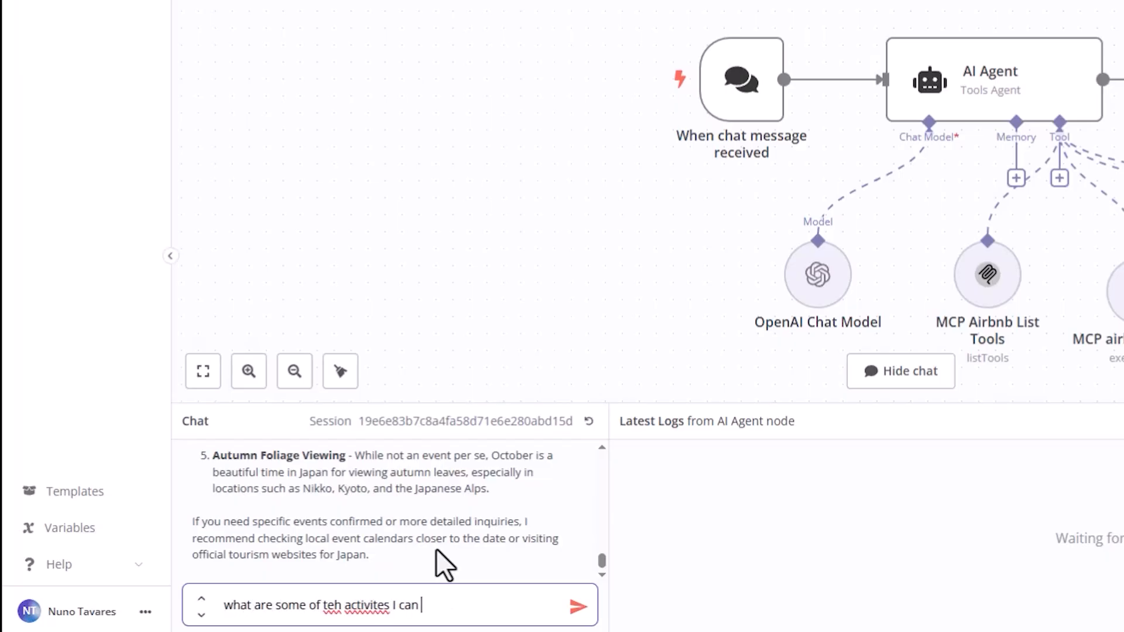
type("japan in october of 2025")
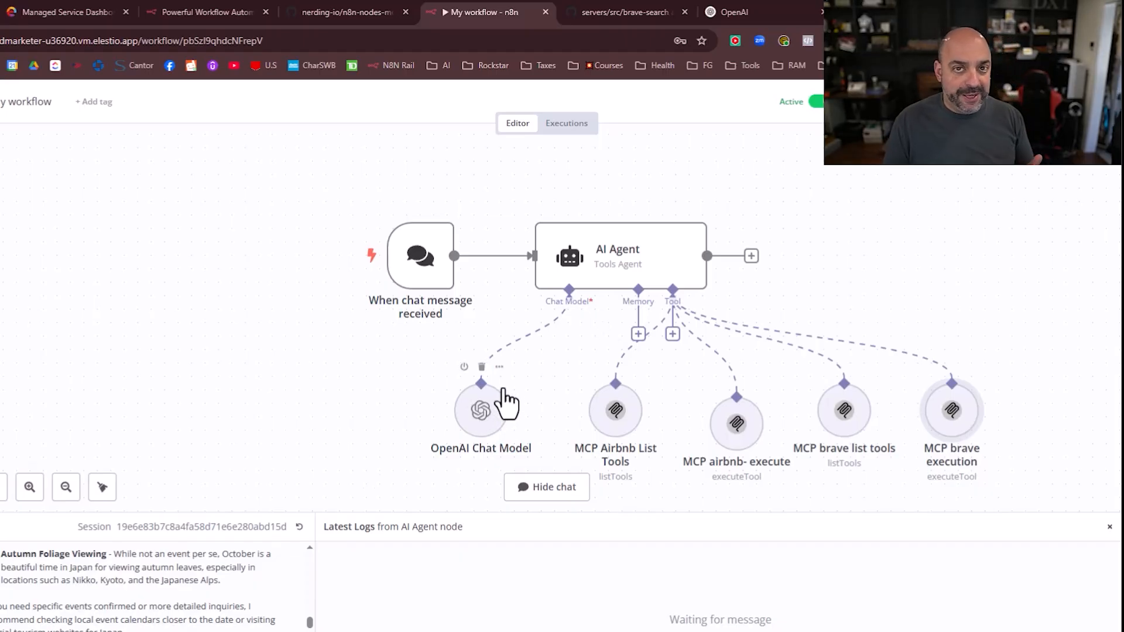
right_click(246, 587)
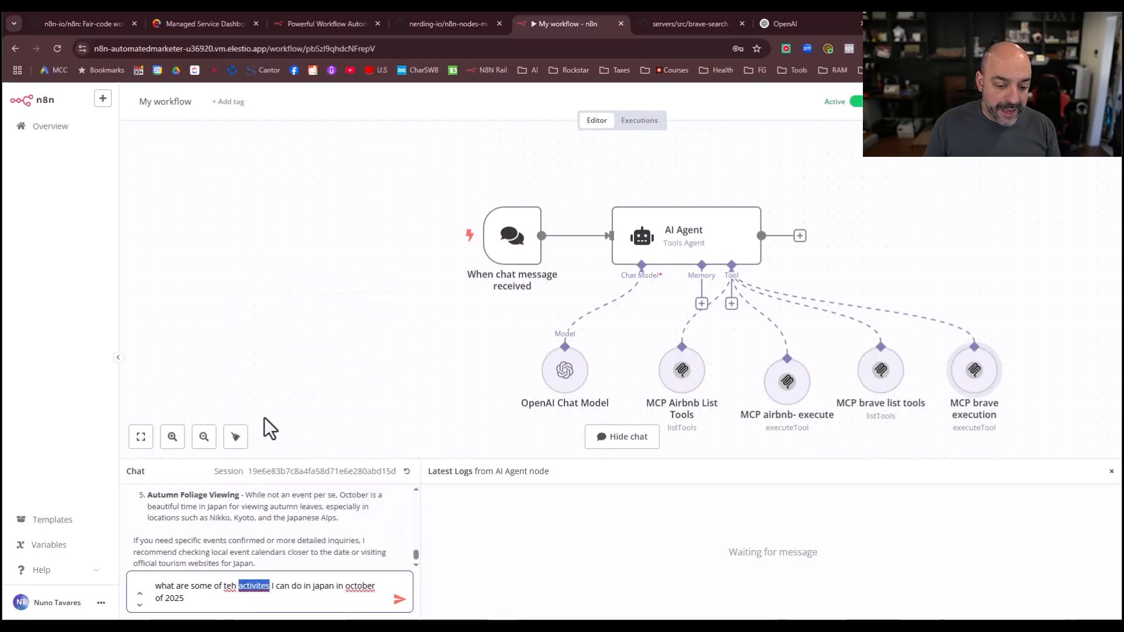
left_click(269, 430)
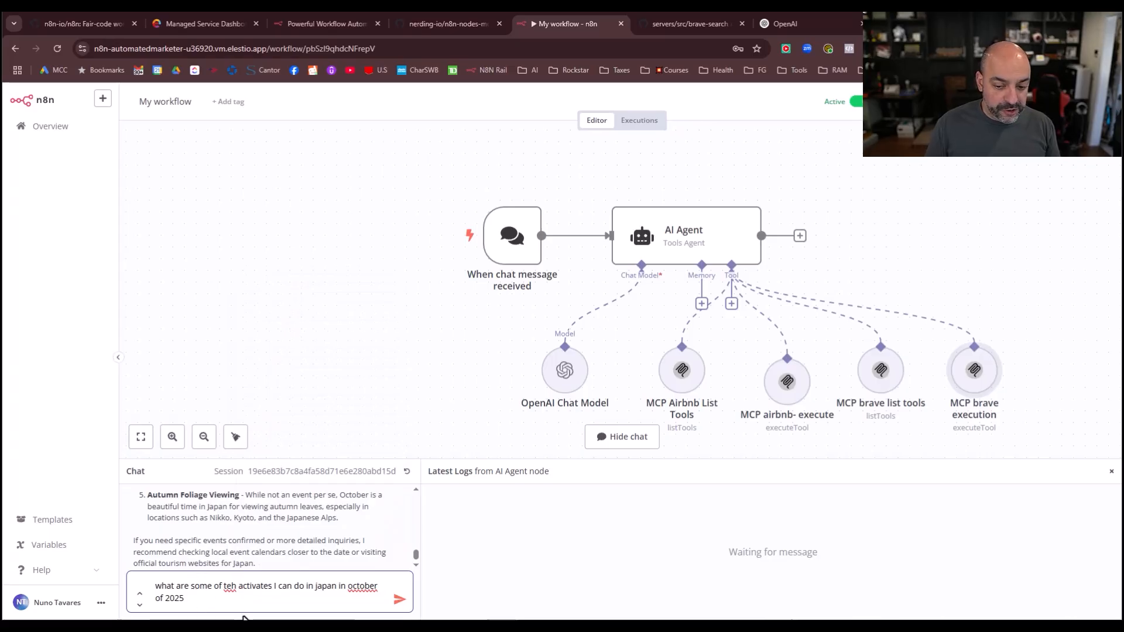
key("Return")
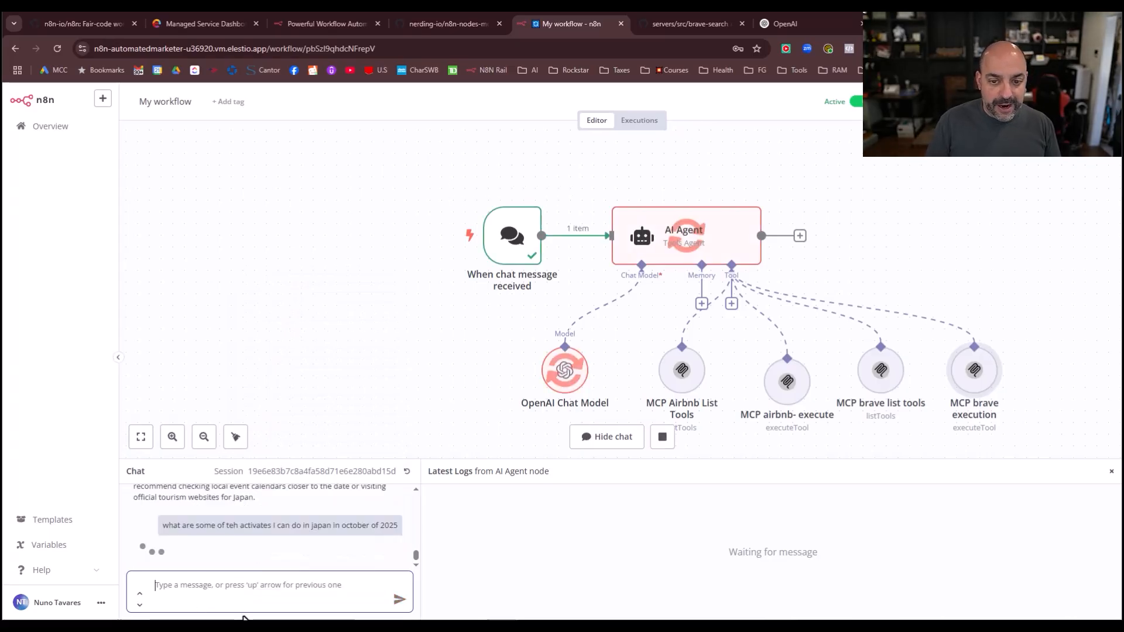